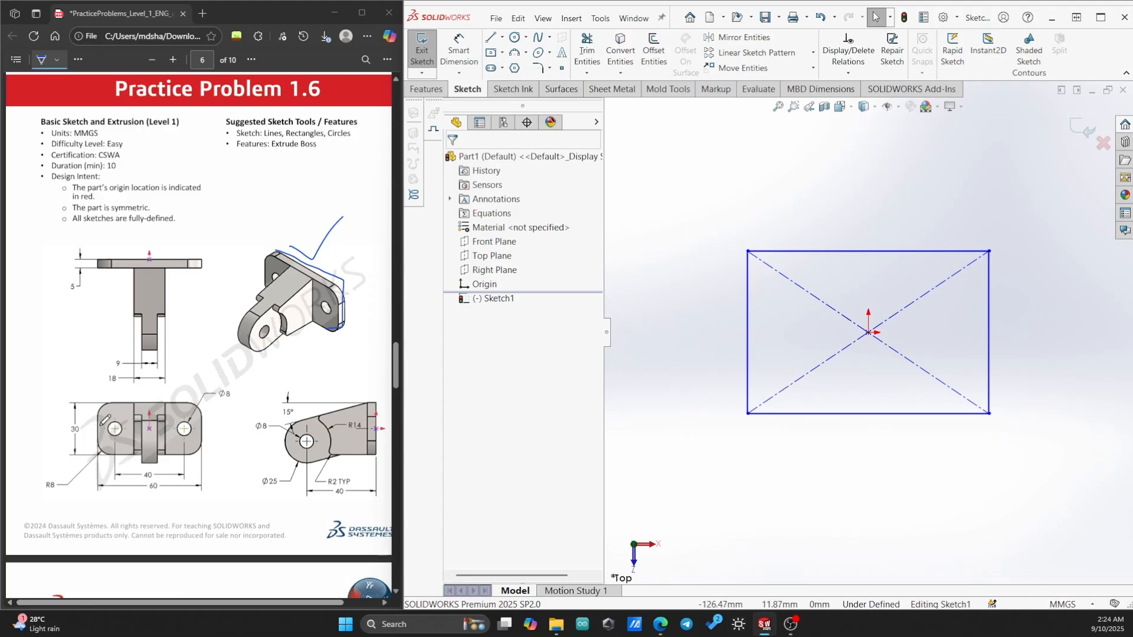
# Dimension the vertical distance between the rectangle's two horizontal edges as 60 mm
pyautogui.moveTo(150, 495); pyautogui.dragTo(156, 498)
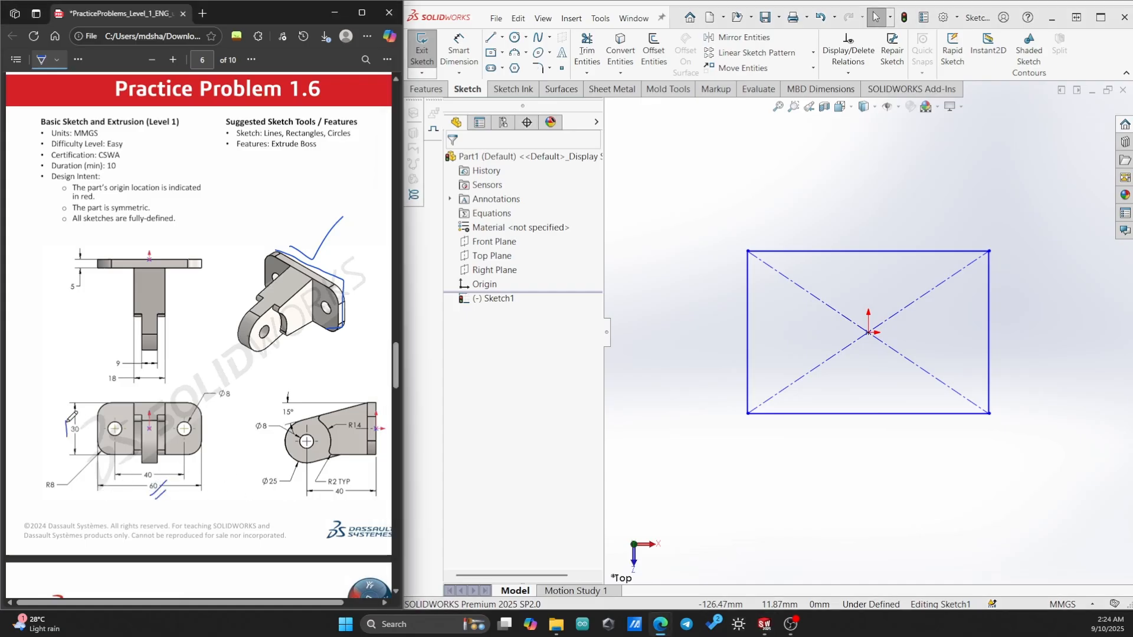
pyautogui.click(458, 51)
pyautogui.click(815, 252)
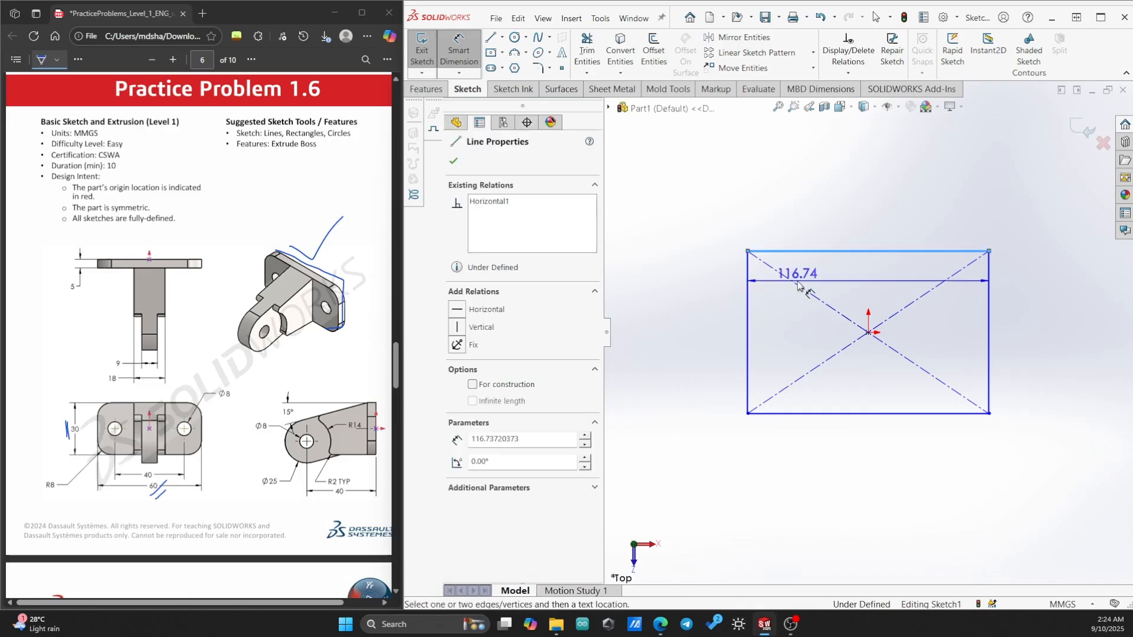
pyautogui.click(814, 413)
pyautogui.click(652, 336)
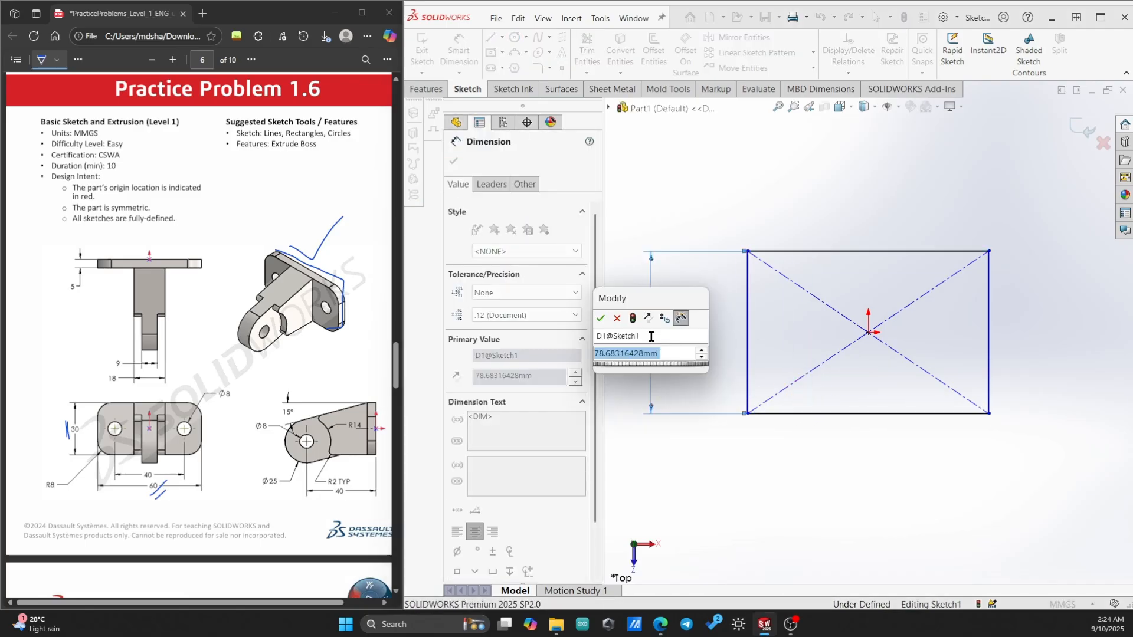
pyautogui.write('60')
pyautogui.press('Return')
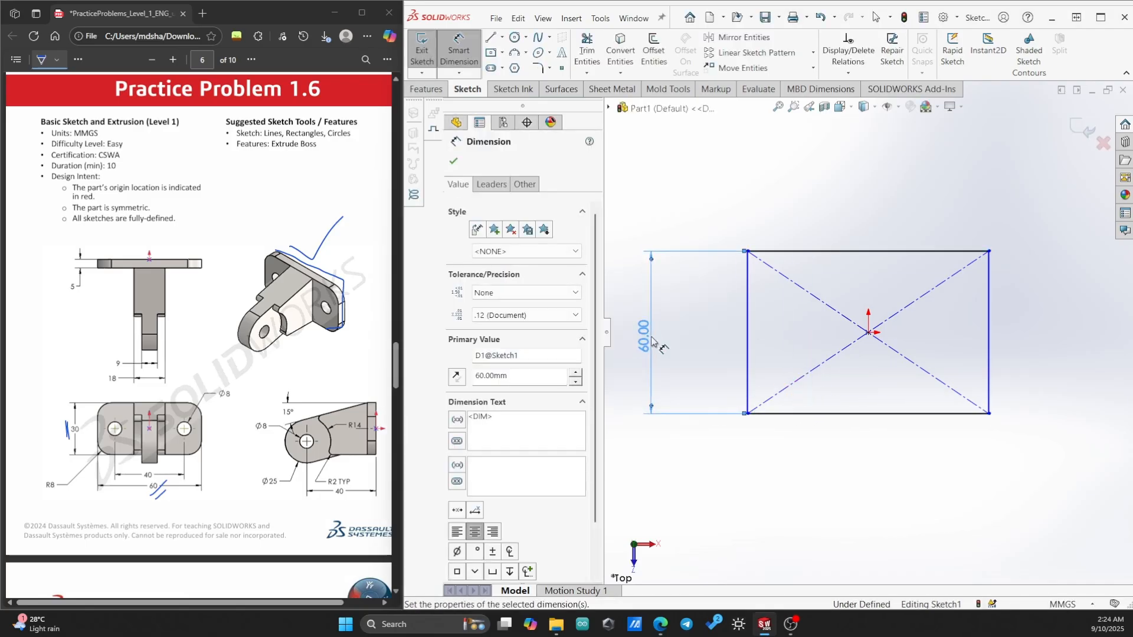
# Set the rectangle's vertical dimension to 30 mm
pyautogui.doubleClick(644, 345)
pyautogui.write('30')
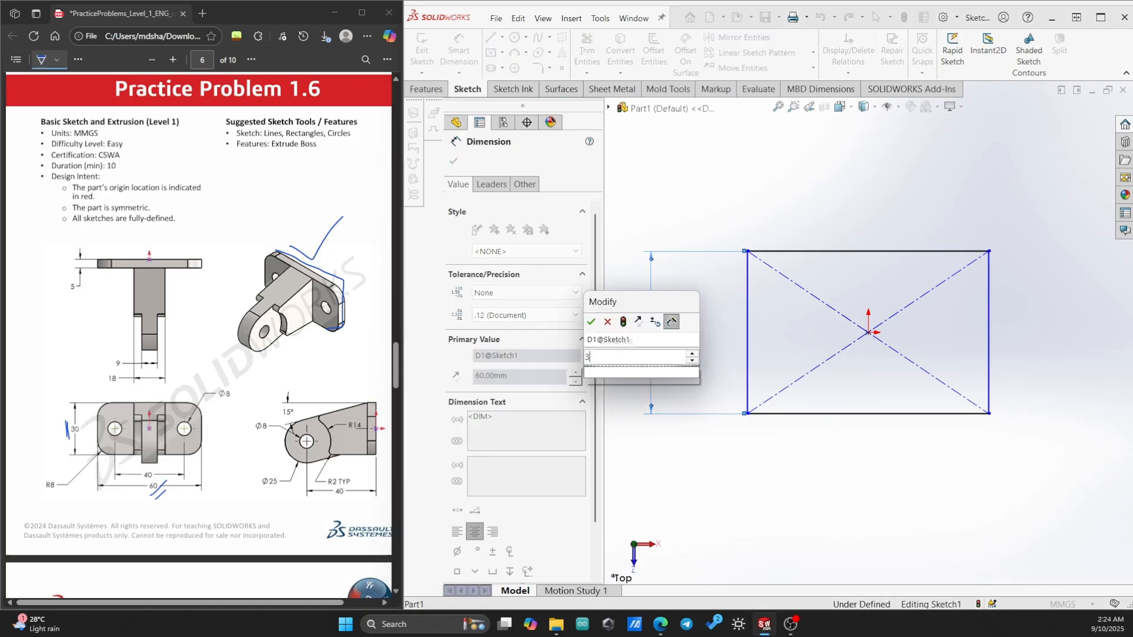
pyautogui.press('Return')
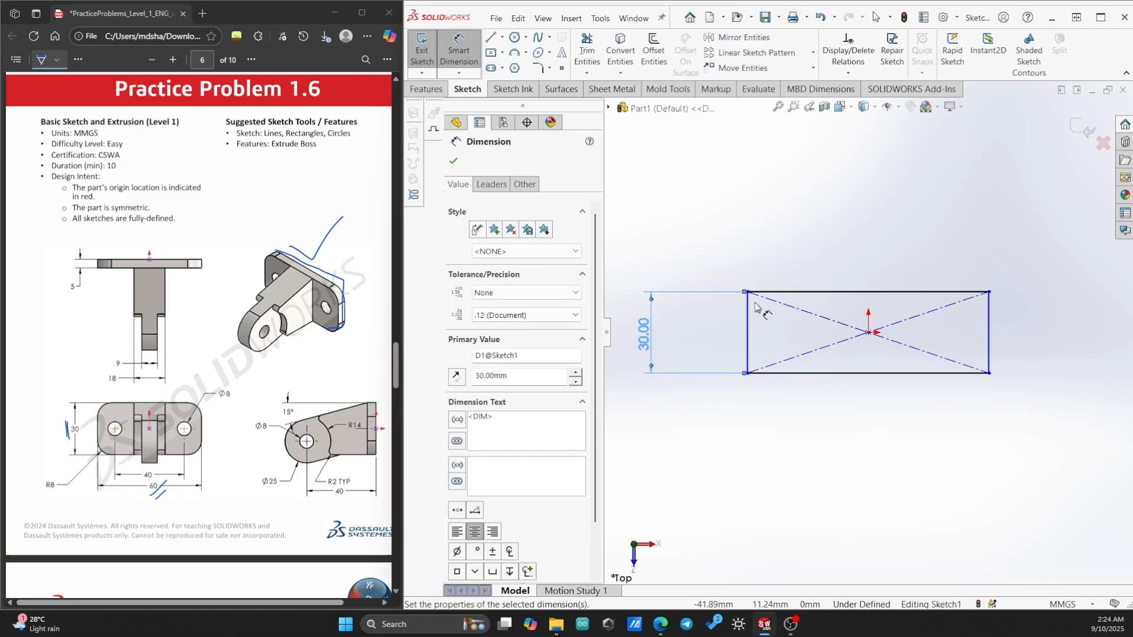
# Dimension the rectangle's width between its two vertical edges as 60 mm
pyautogui.click(748, 324)
pyautogui.click(990, 334)
pyautogui.click(854, 464)
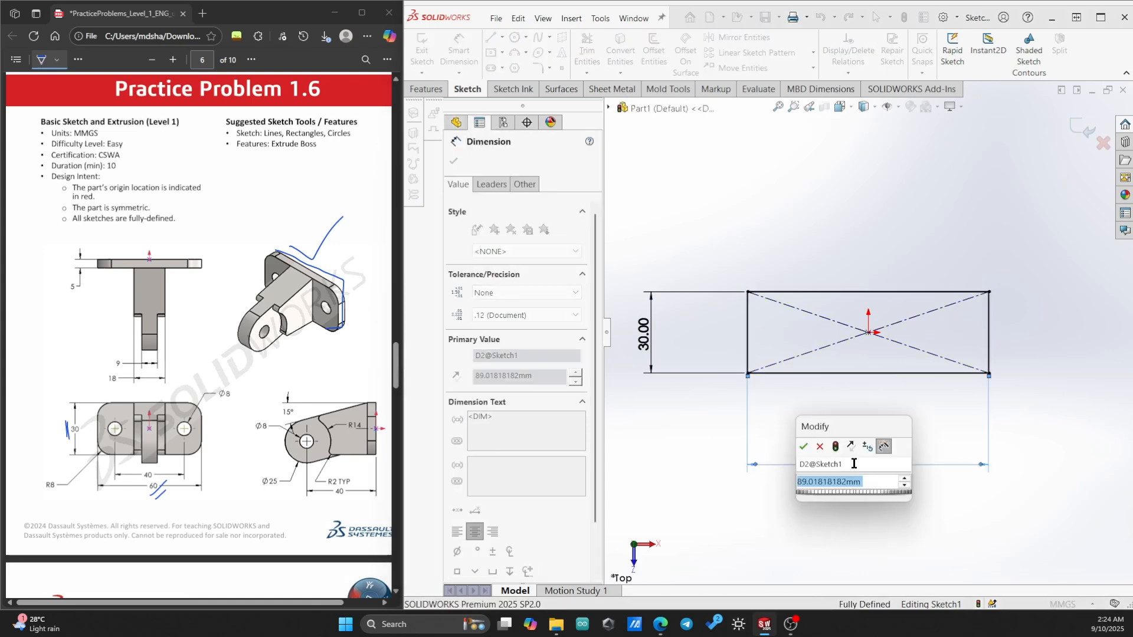
pyautogui.write('60')
pyautogui.press('Return')
pyautogui.press('Escape')
# Apply an 8 mm sketch fillet to all four corners of the rectangle
pyautogui.scroll(-4, 874, 378)
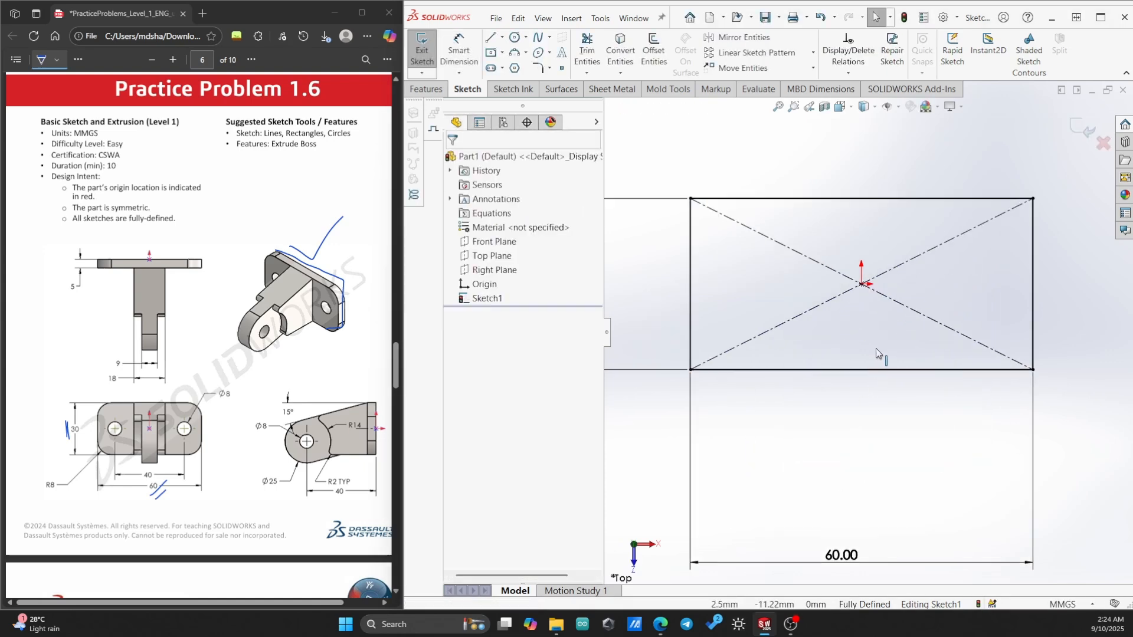
pyautogui.scroll(1, 811, 353)
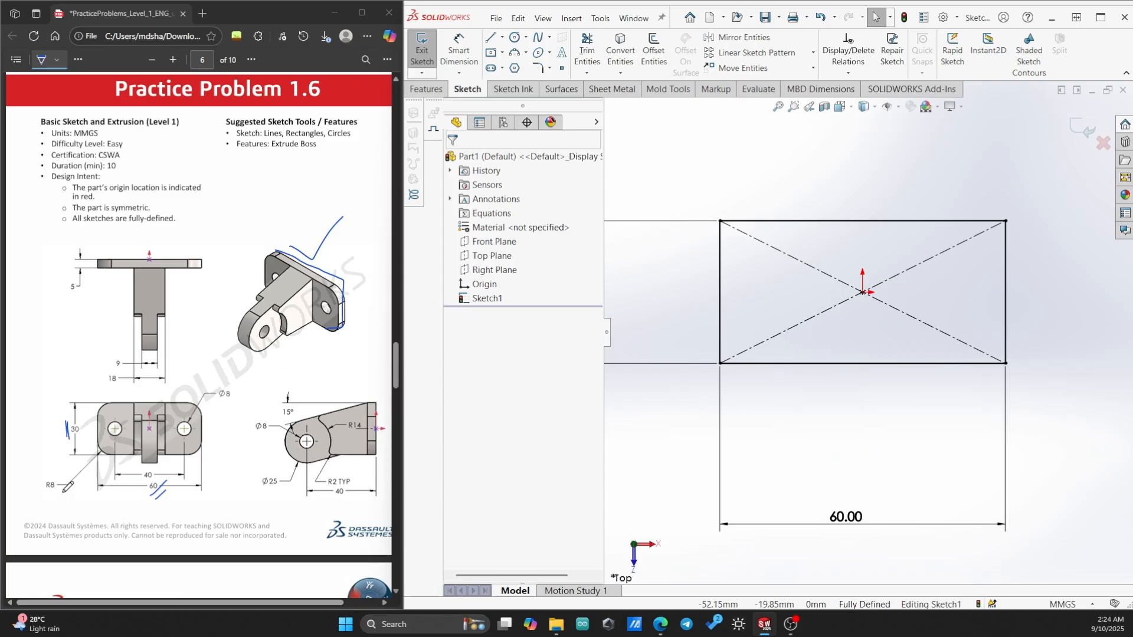
pyautogui.click(47, 477)
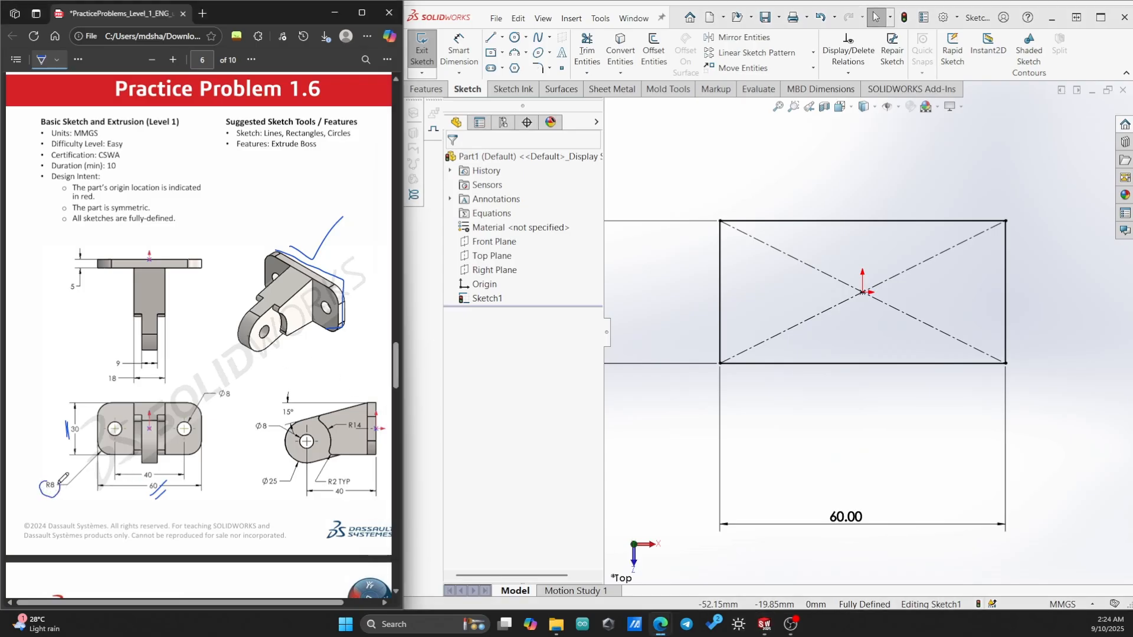
pyautogui.click(537, 68)
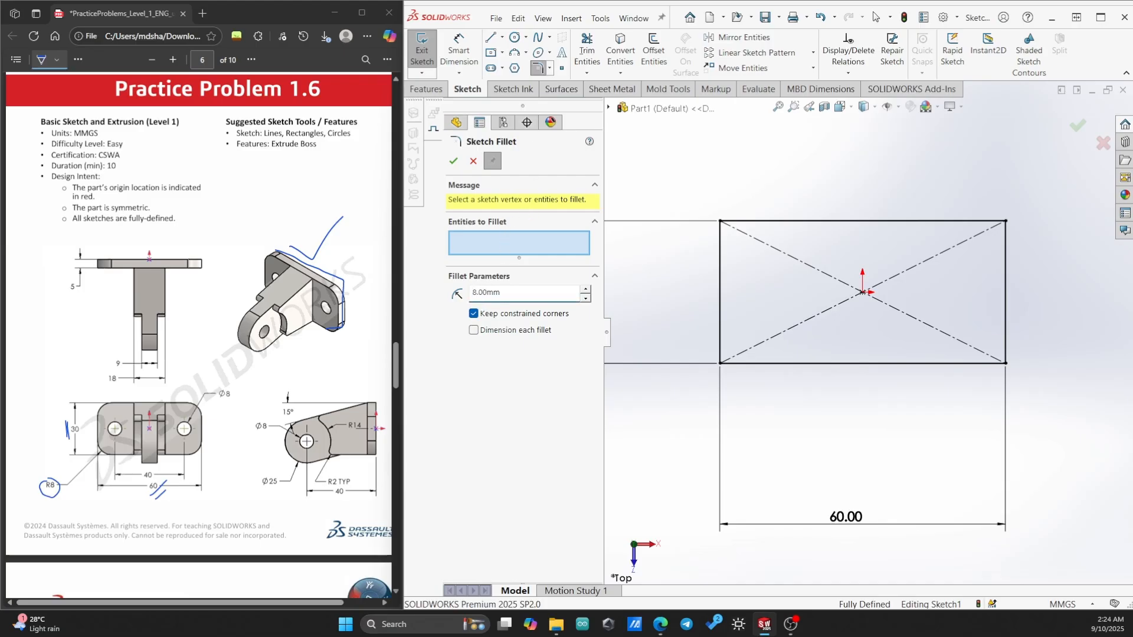
pyautogui.click(720, 222)
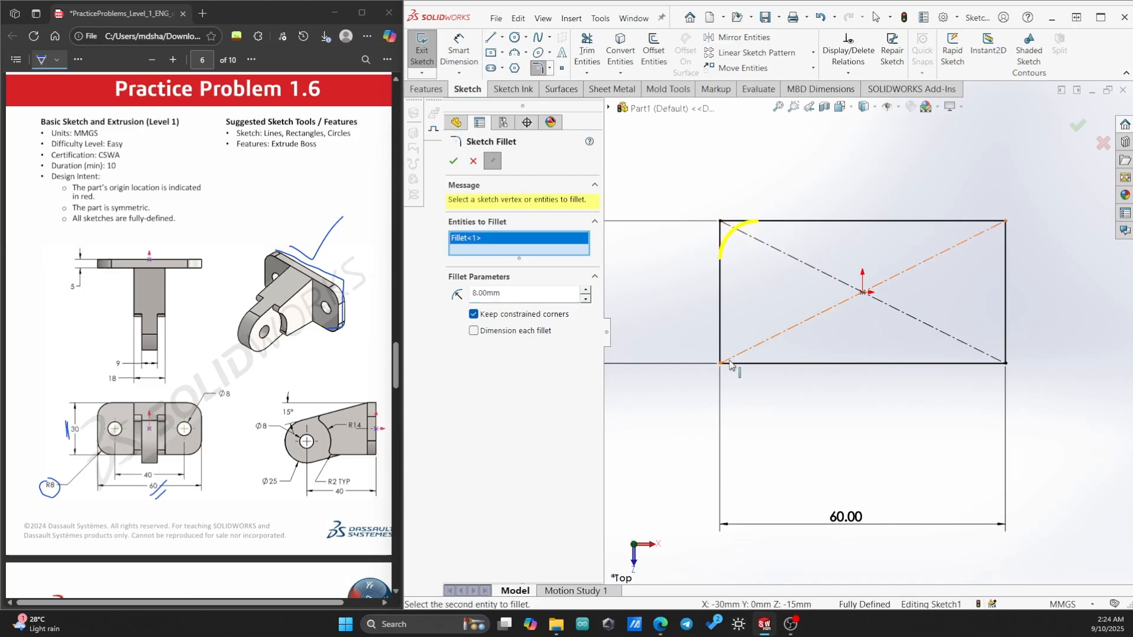
pyautogui.click(721, 363)
pyautogui.click(1005, 364)
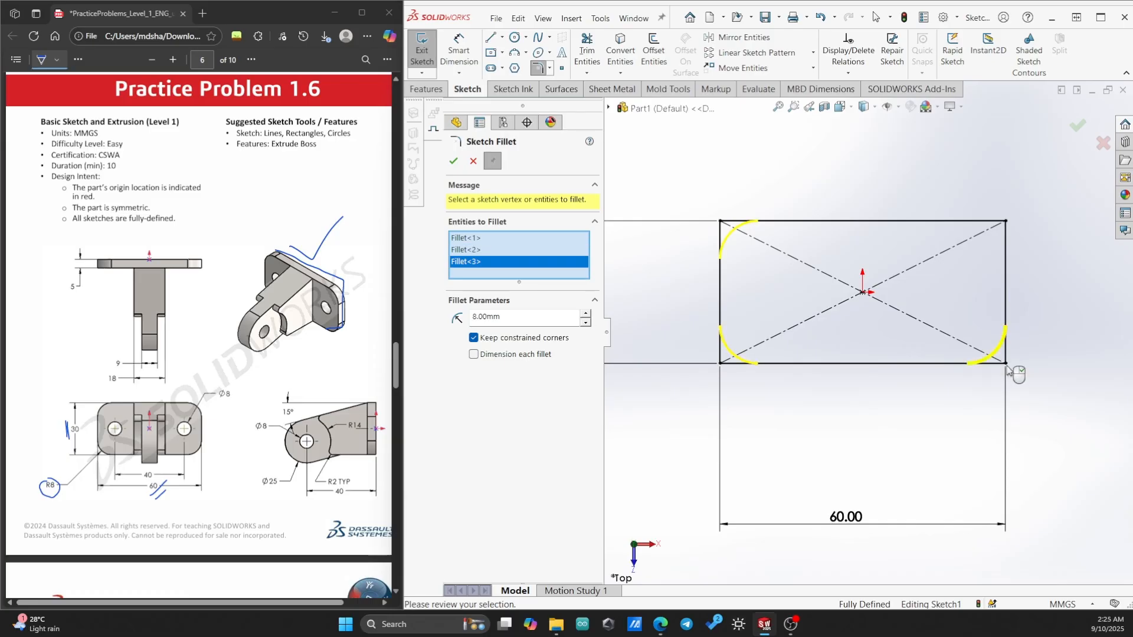
pyautogui.click(1007, 223)
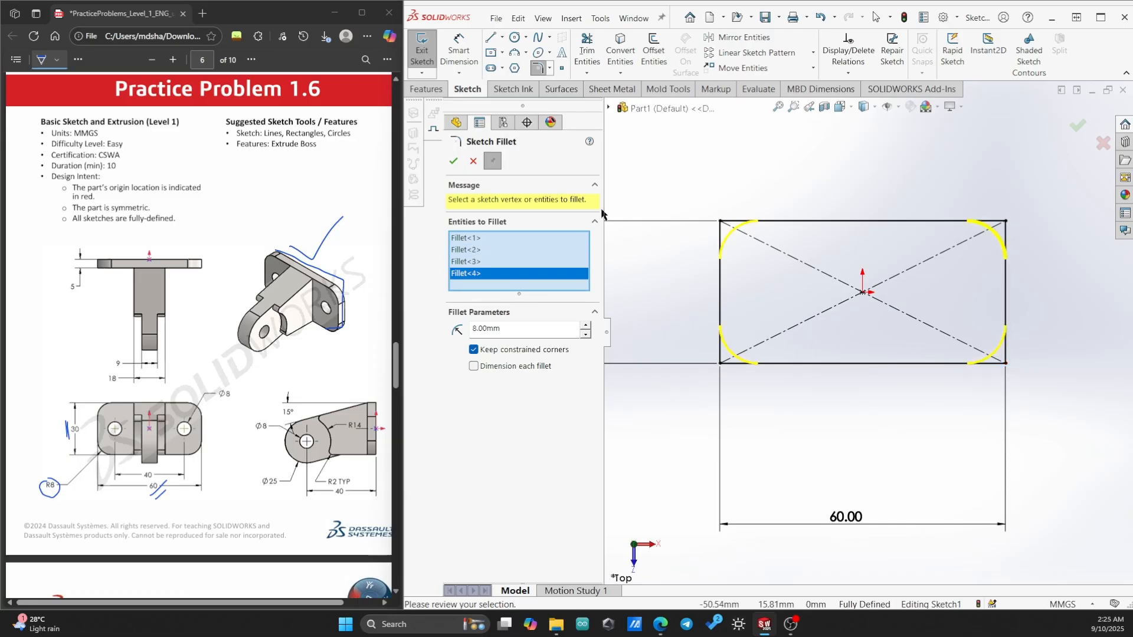
pyautogui.click(454, 161)
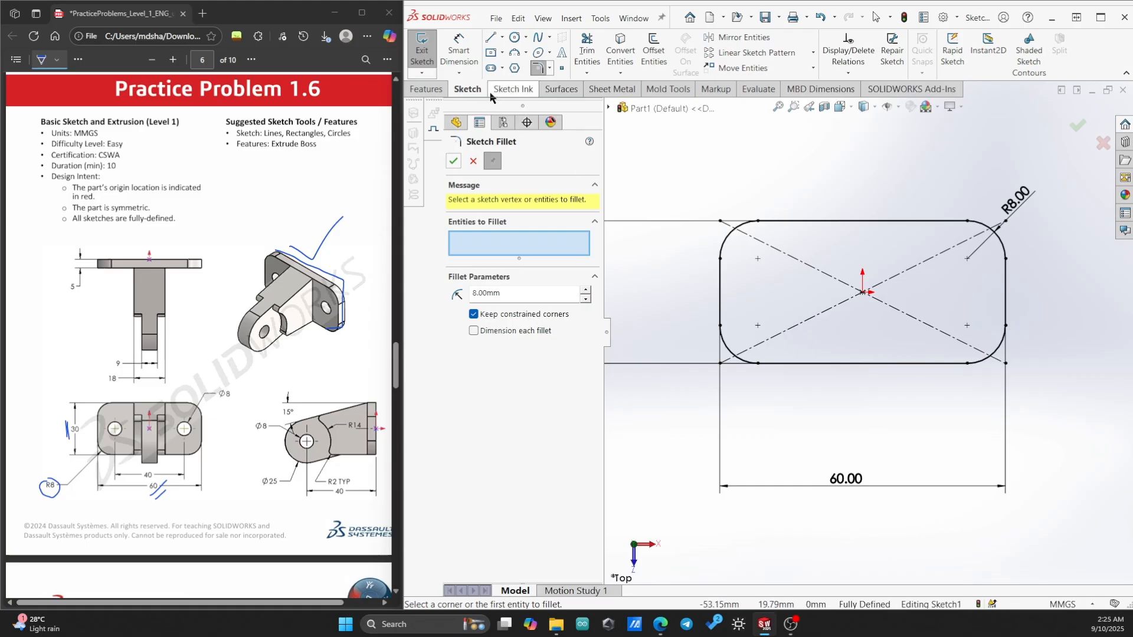
# Sketch two small circles inside the rounded rectangle, centred about 20 mm to either side of the origin
pyautogui.click(517, 39)
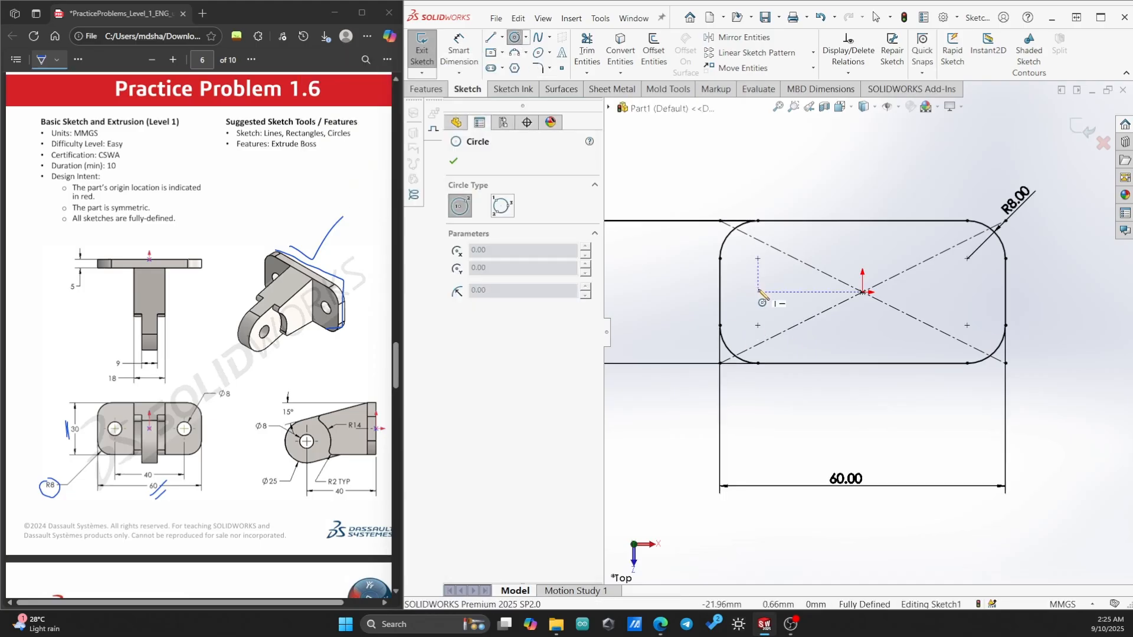
pyautogui.moveTo(769, 292); pyautogui.dragTo(785, 292)
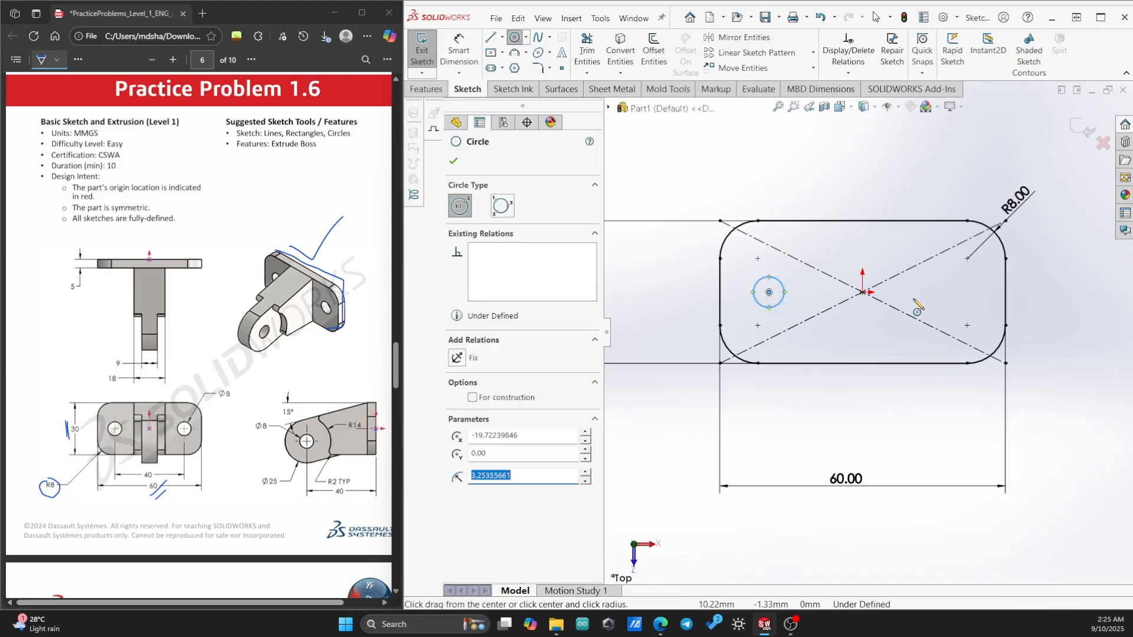
pyautogui.moveTo(959, 292); pyautogui.dragTo(972, 292)
pyautogui.press('Escape')
# Add a Horizontal relation between both circle centres and the origin point
pyautogui.click(959, 292)
pyautogui.keyDown('ctrl'); pyautogui.click(863, 292); pyautogui.keyUp('ctrl')
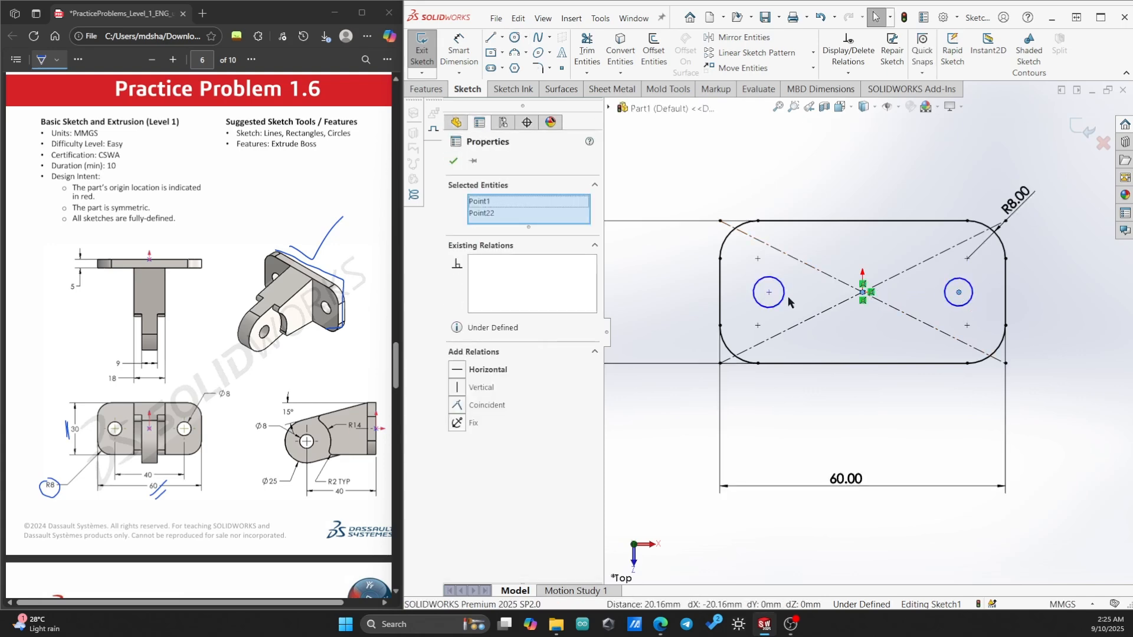
pyautogui.keyDown('ctrl'); pyautogui.click(769, 292); pyautogui.keyUp('ctrl')
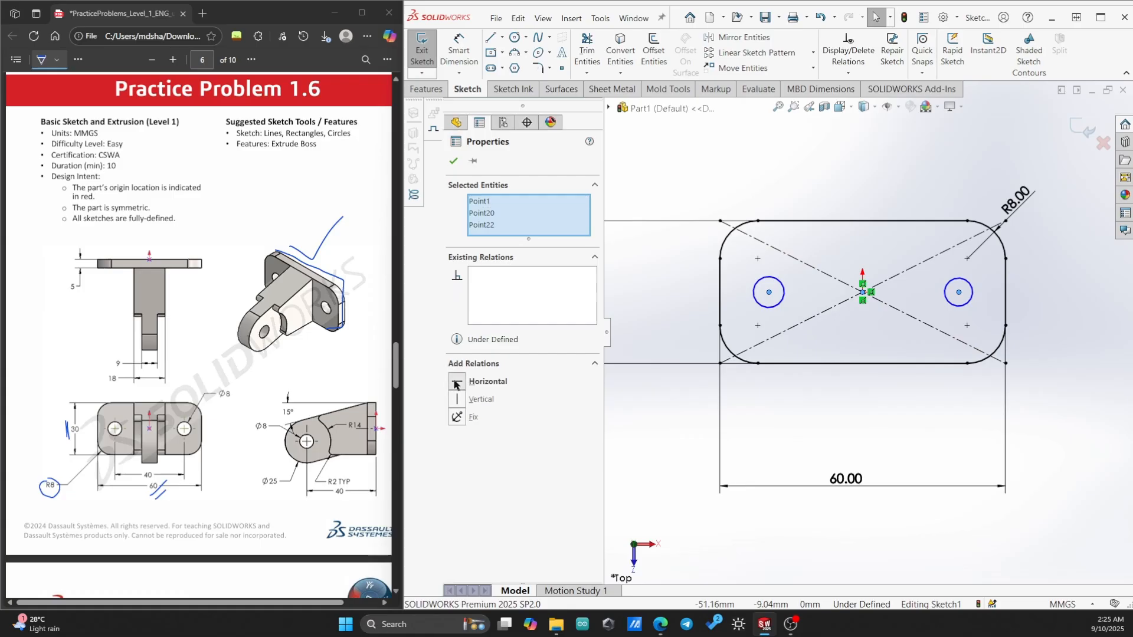
pyautogui.click(635, 418)
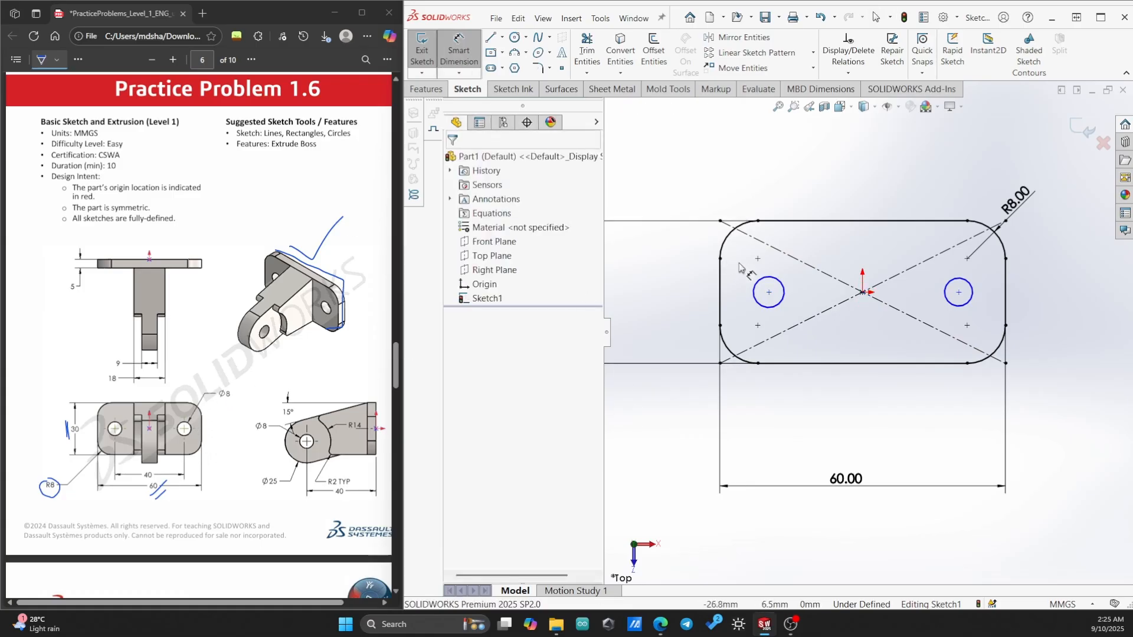
# Dimension the left circle's diameter as 8 mm
pyautogui.click(758, 281)
pyautogui.click(789, 239)
pyautogui.write('8')
pyautogui.press('Return')
pyautogui.press('Escape')
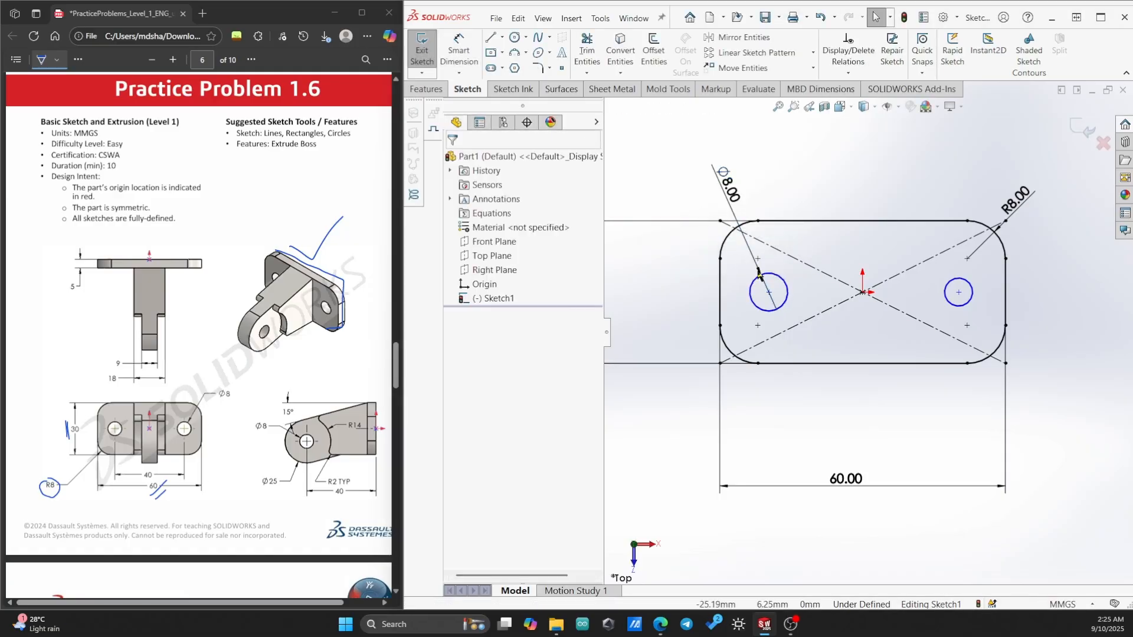
# Add an Equal relation between the two hole circles
pyautogui.click(788, 284)
pyautogui.keyDown('ctrl'); pyautogui.click(945, 284); pyautogui.keyUp('ctrl')
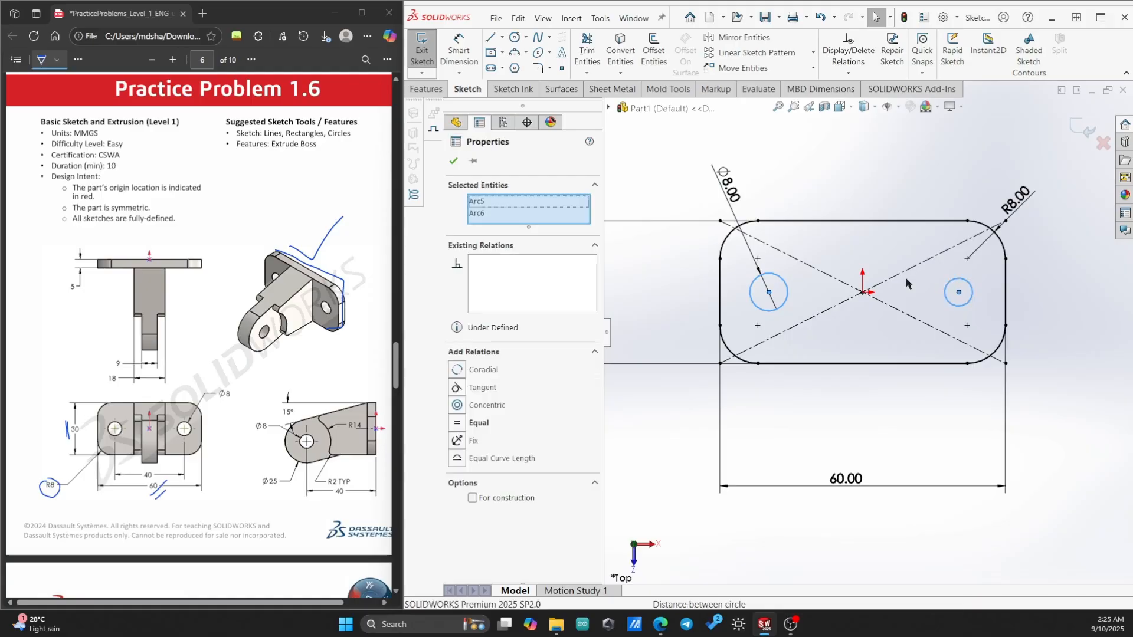
pyautogui.click(463, 422)
pyautogui.click(661, 425)
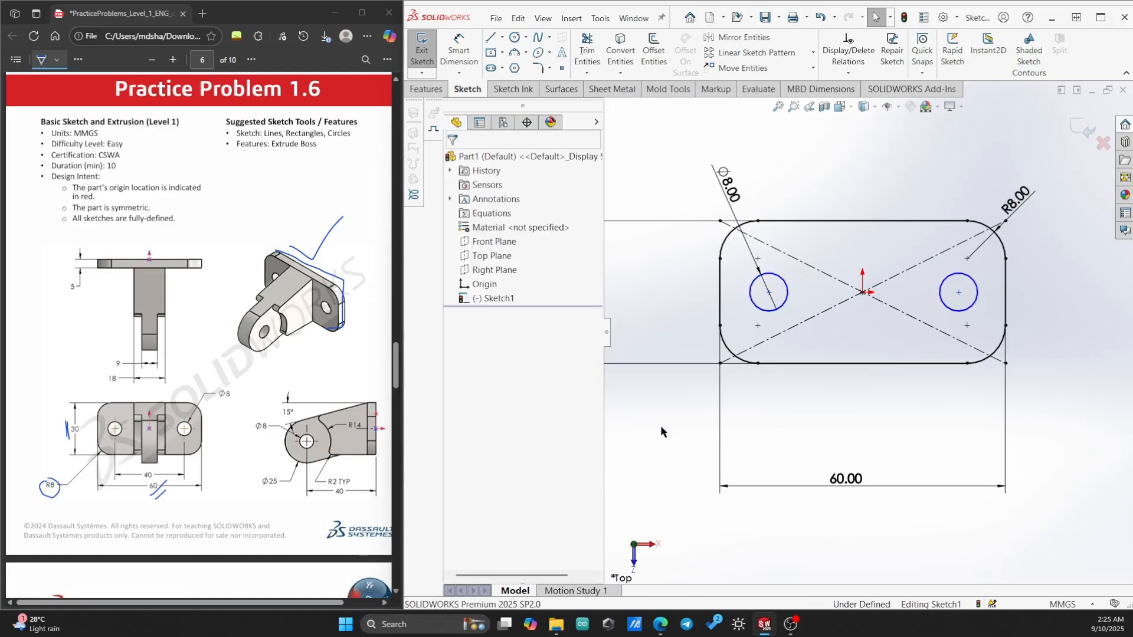
# Dimension the left circle's centre 10 mm from the rectangle's left edge
pyautogui.click(458, 52)
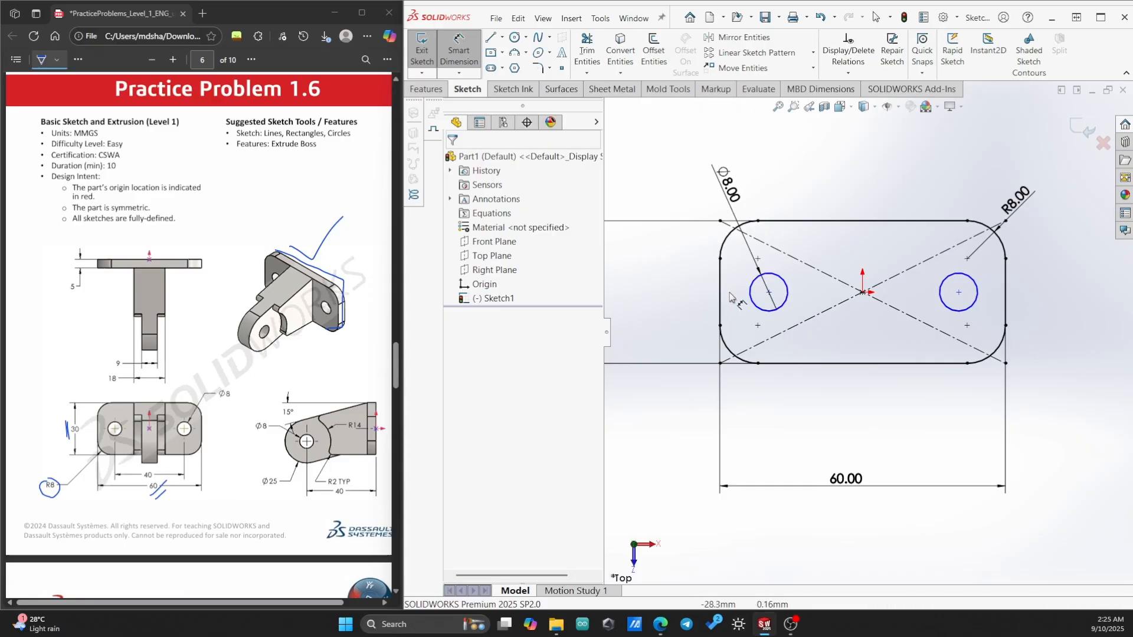
pyautogui.click(768, 293)
pyautogui.click(720, 283)
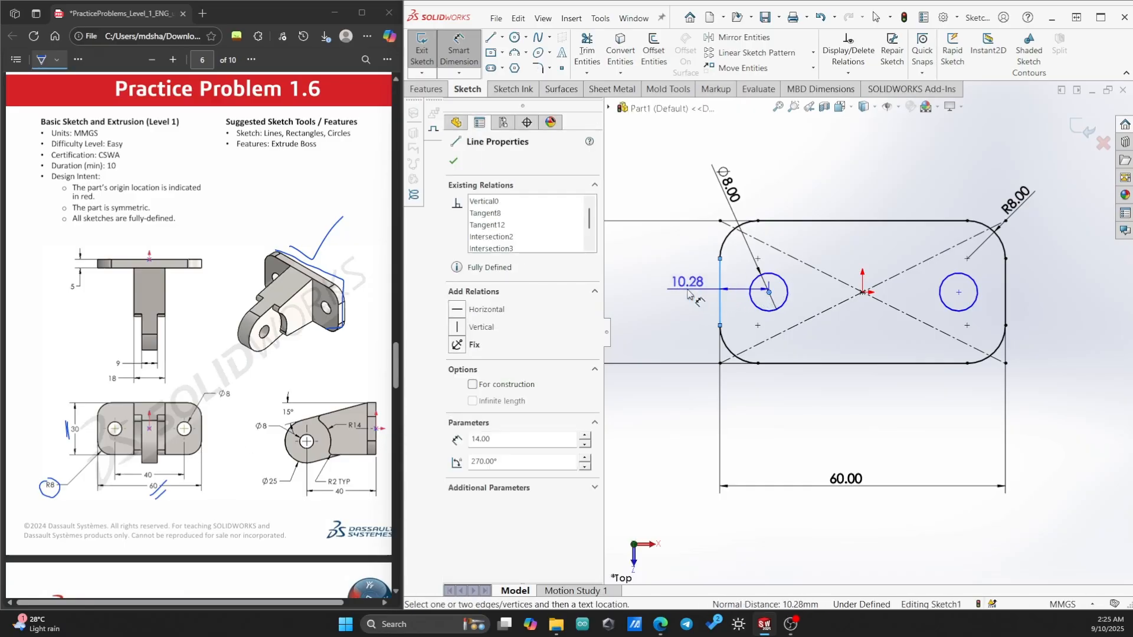
pyautogui.click(676, 282)
pyautogui.write('10')
pyautogui.press('Return')
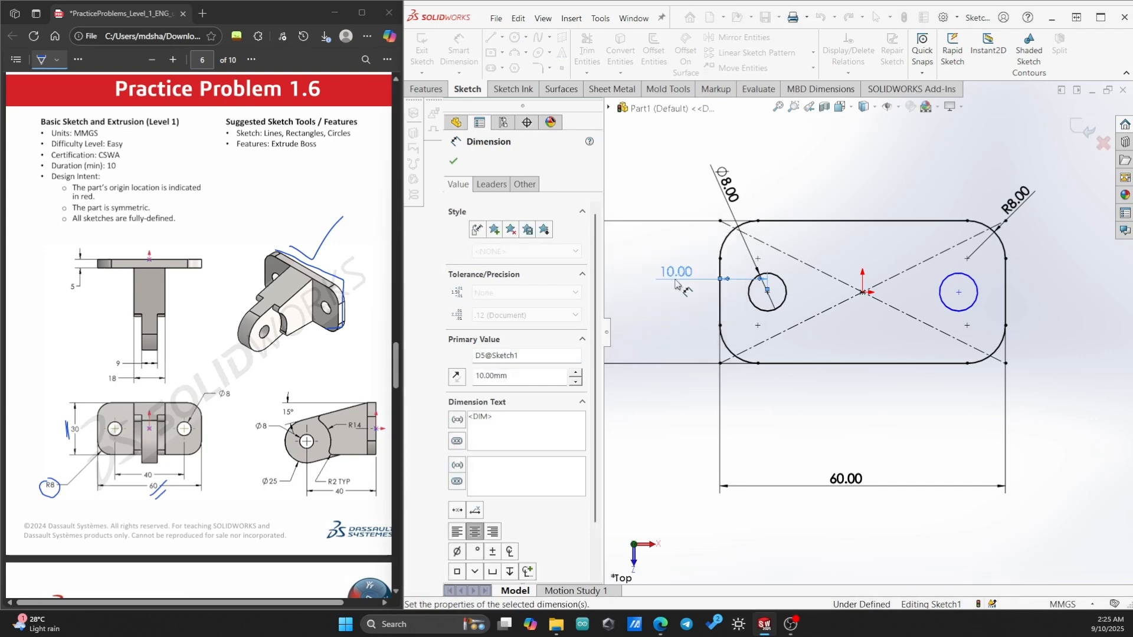
# Dimension the right circle's centre 10 mm from the rectangle's right edge
pyautogui.click(959, 293)
pyautogui.click(1005, 284)
pyautogui.click(1036, 282)
pyautogui.write('10')
pyautogui.press('Return')
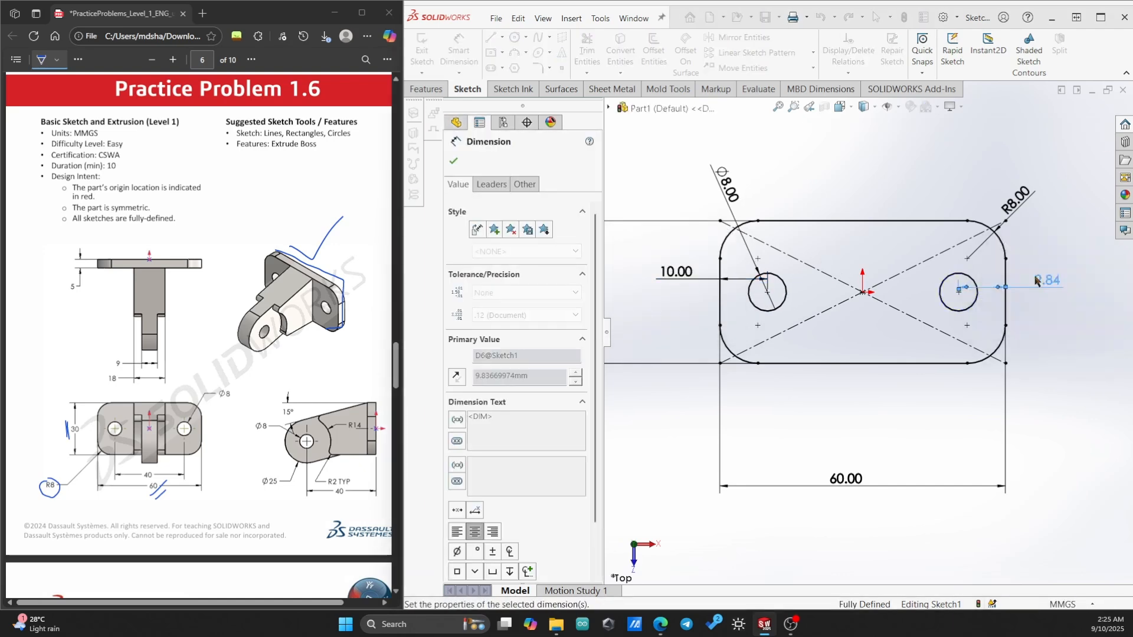
# Check the horizontal distance between the two circle centres without adding a dimension
pyautogui.click(958, 291)
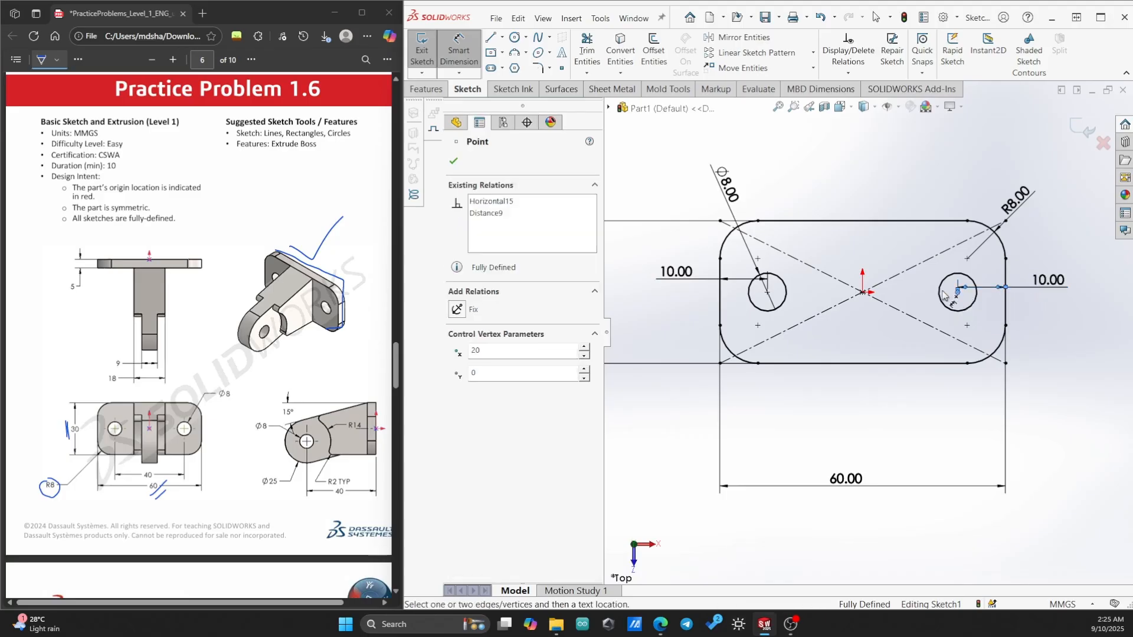
pyautogui.click(767, 292)
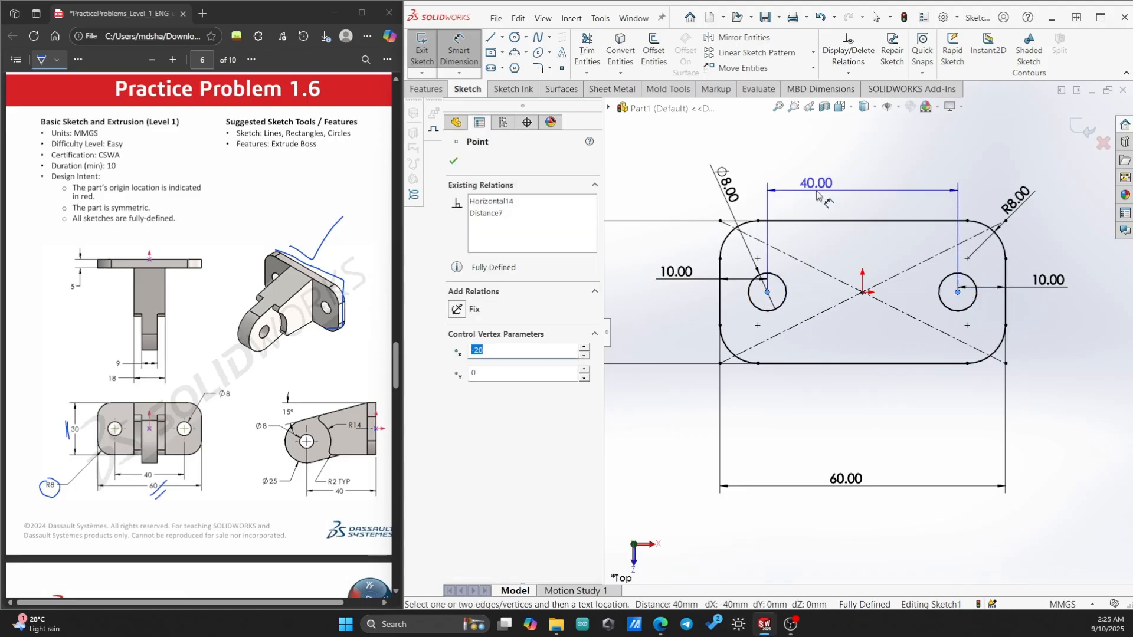
pyautogui.press('Escape')
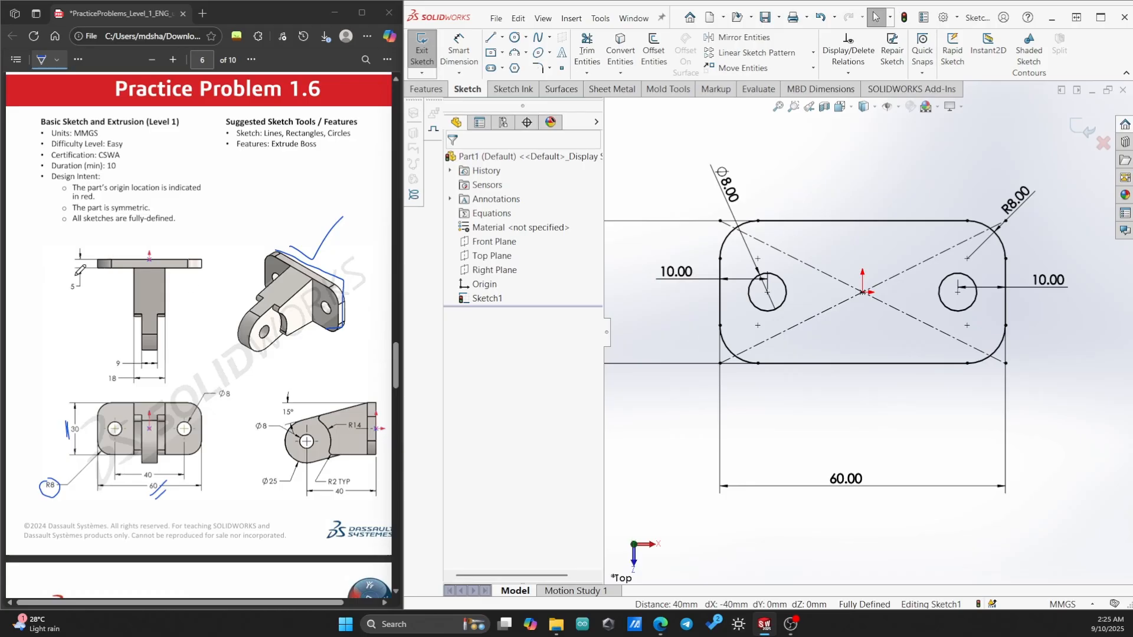
# Extrude the rounded plate profile with its two holes as a blind boss 5 mm deep
pyautogui.moveTo(67, 283); pyautogui.dragTo(69, 295)
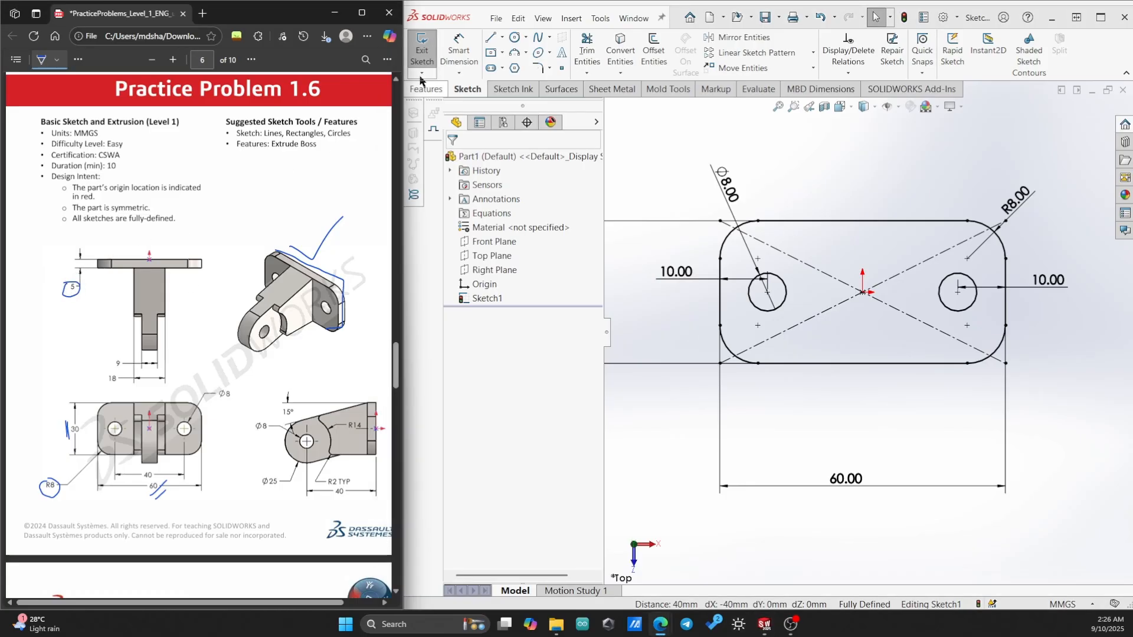
pyautogui.click(423, 88)
pyautogui.click(427, 50)
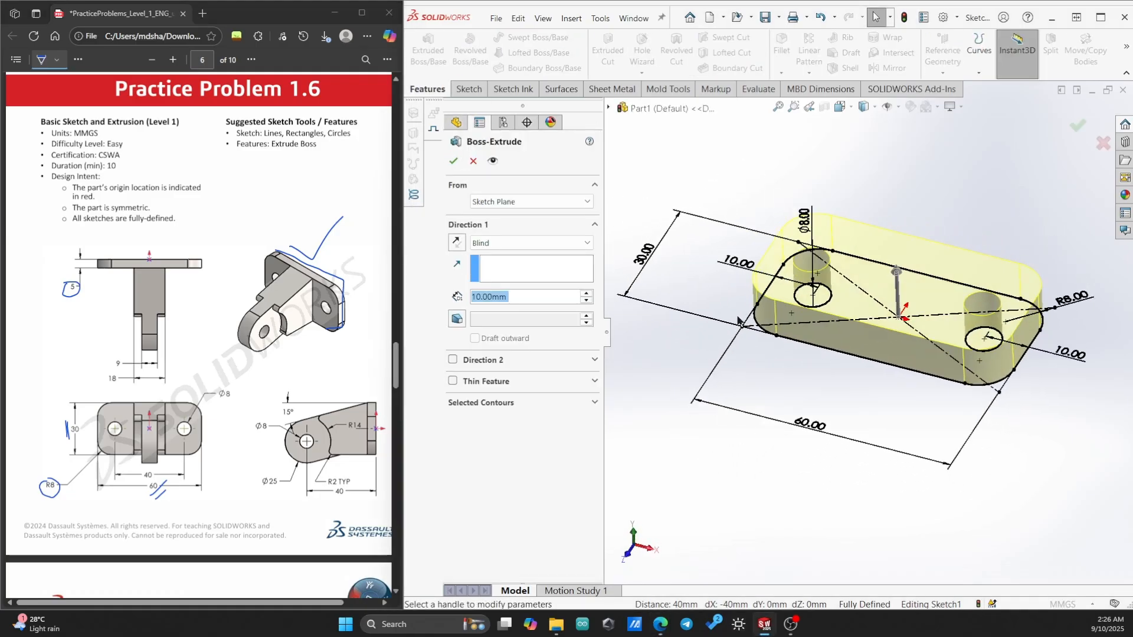
pyautogui.write('5')
pyautogui.press('Return')
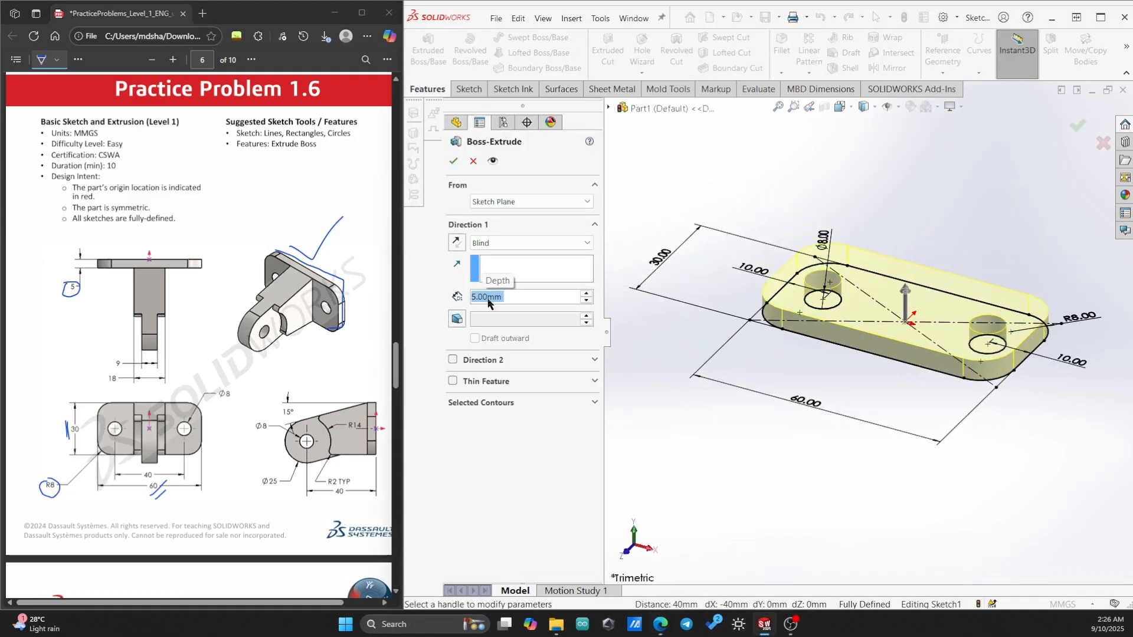
pyautogui.click(453, 160)
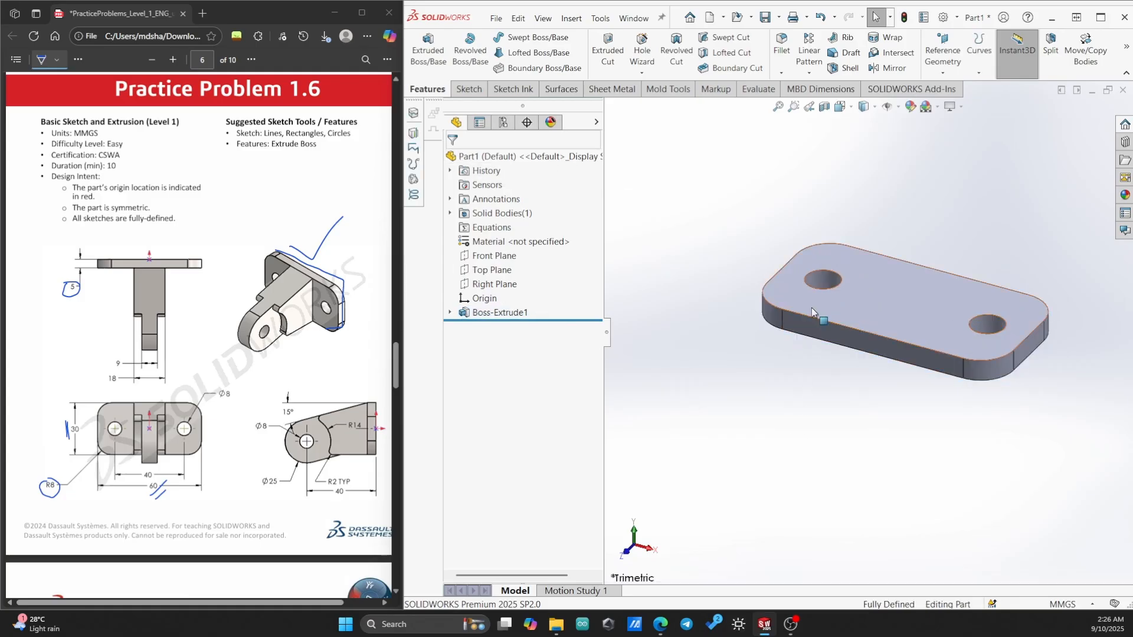
pyautogui.rightClick(899, 282)
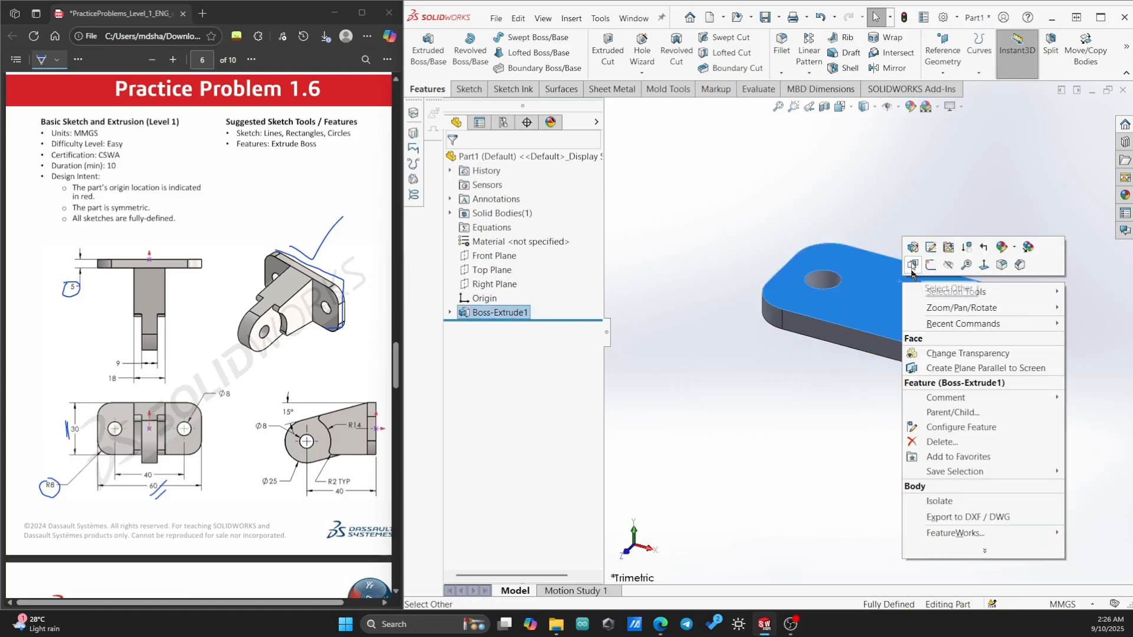
pyautogui.click(506, 272)
pyautogui.click(501, 284)
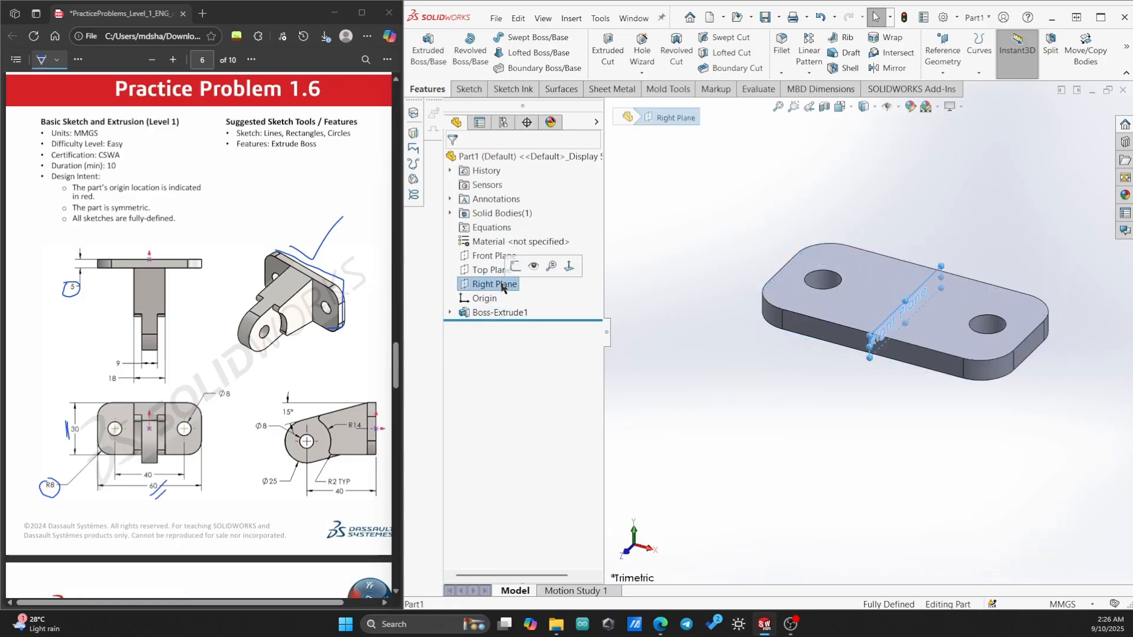
# Sketch a vertical centreline on the plate's top face between the midpoints of its long edges, and exit the sketch
pyautogui.moveTo(813, 378); pyautogui.dragTo(812, 431, button='middle')
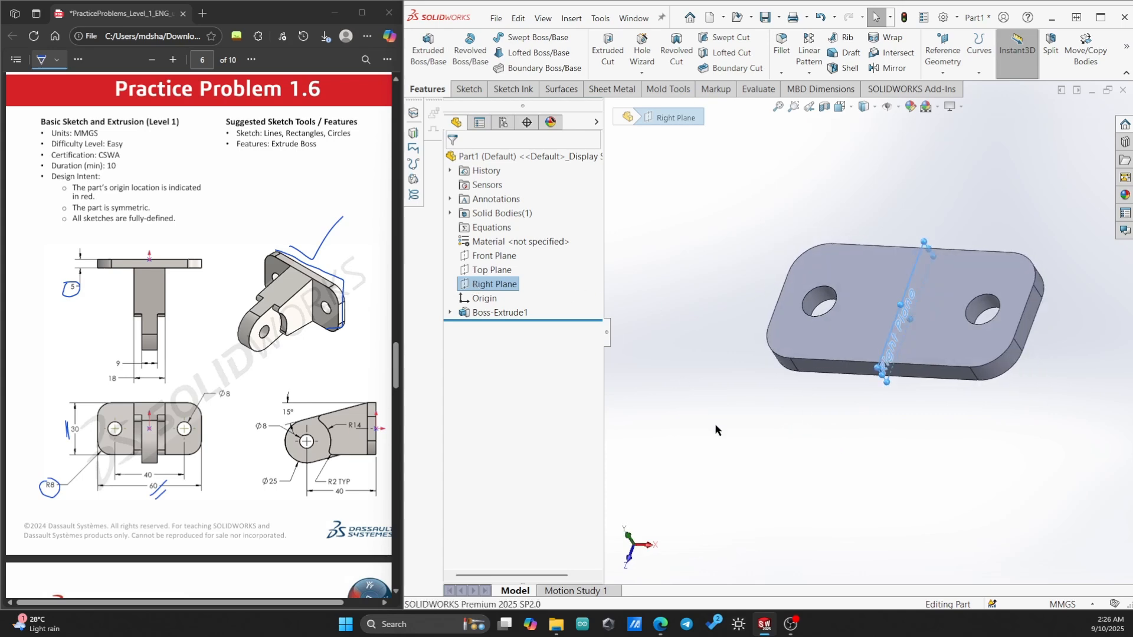
pyautogui.rightClick(861, 322)
pyautogui.click(903, 332)
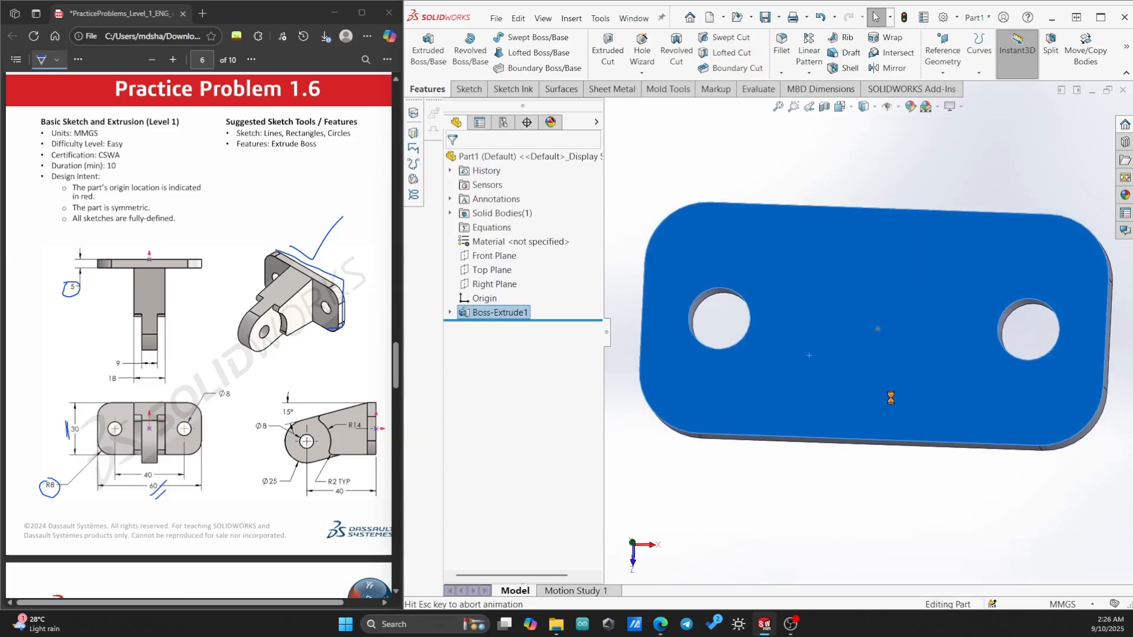
pyautogui.click(504, 39)
pyautogui.click(520, 67)
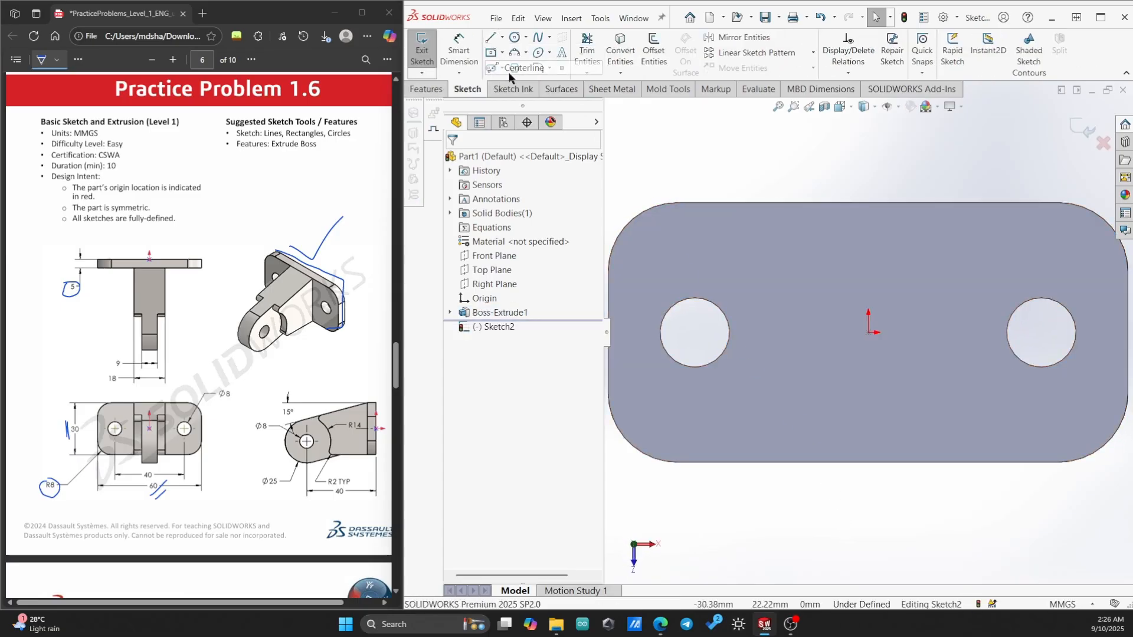
pyautogui.click(867, 202)
pyautogui.click(869, 462)
pyautogui.press('Escape')
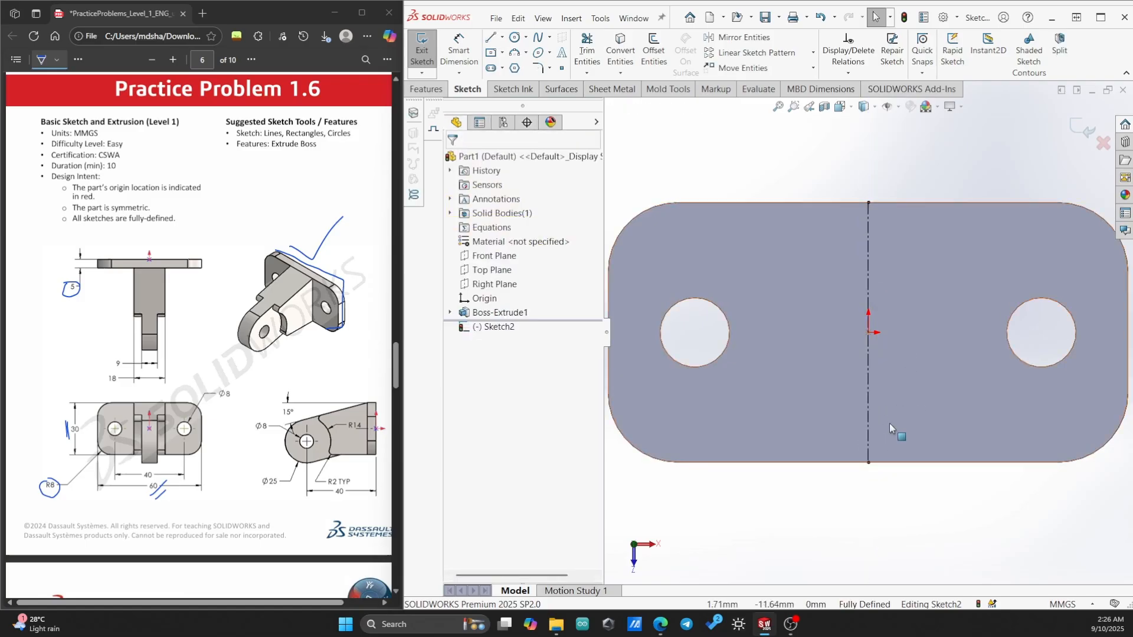
pyautogui.click(1083, 128)
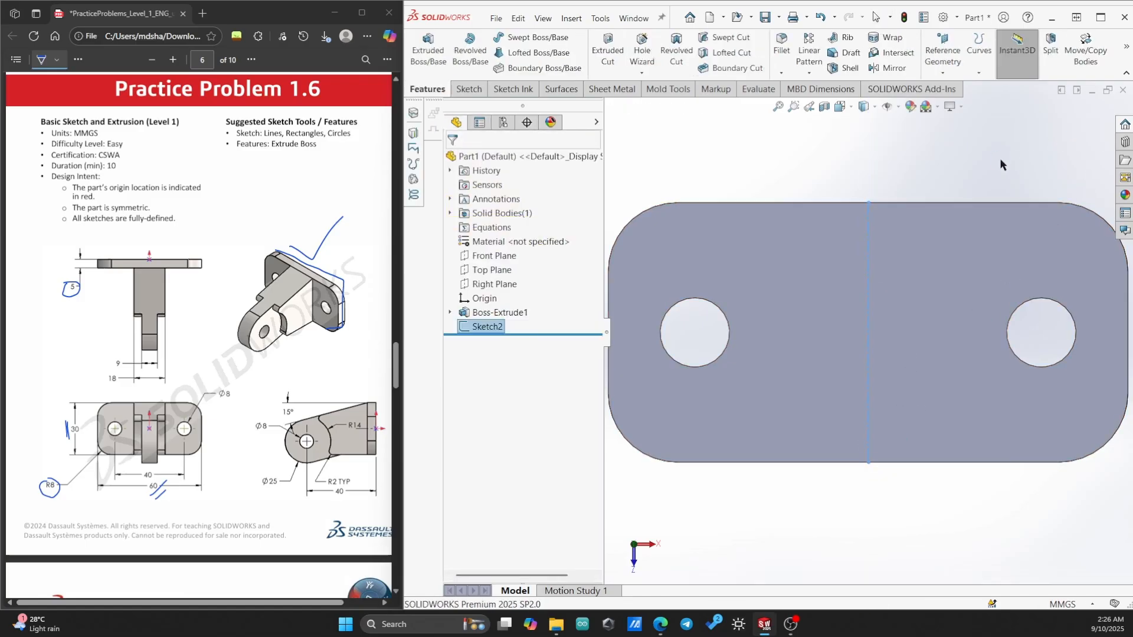
# Create a reference plane through the sketched centreline, perpendicular to the plate's top face
pyautogui.moveTo(1001, 160); pyautogui.dragTo(952, 111, button='middle')
pyautogui.click(932, 47)
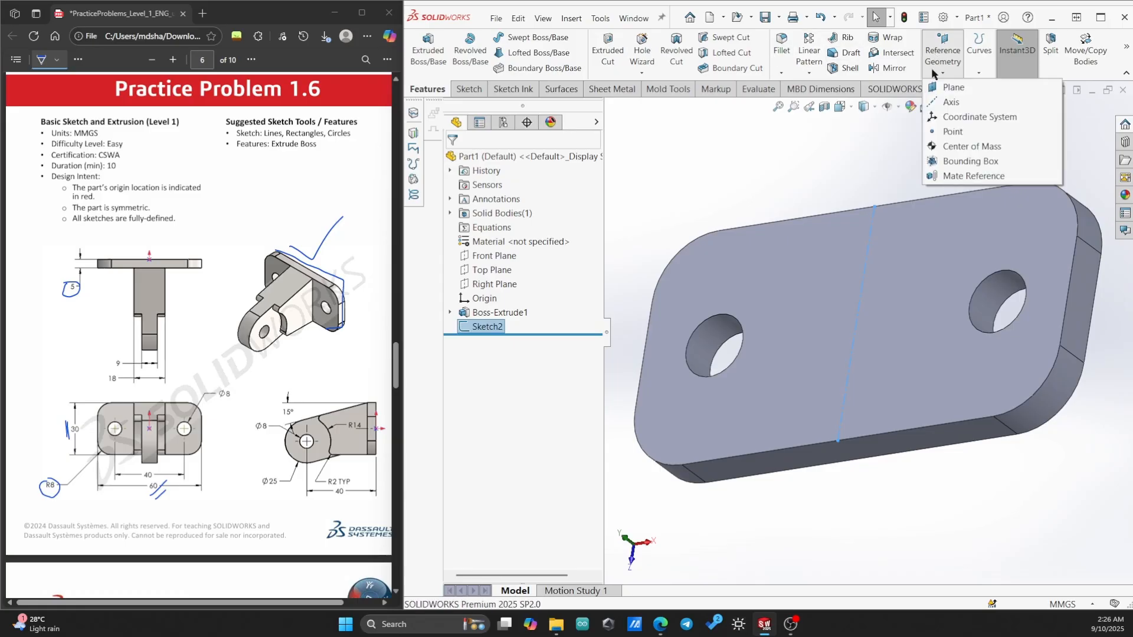
pyautogui.click(953, 87)
pyautogui.click(872, 220)
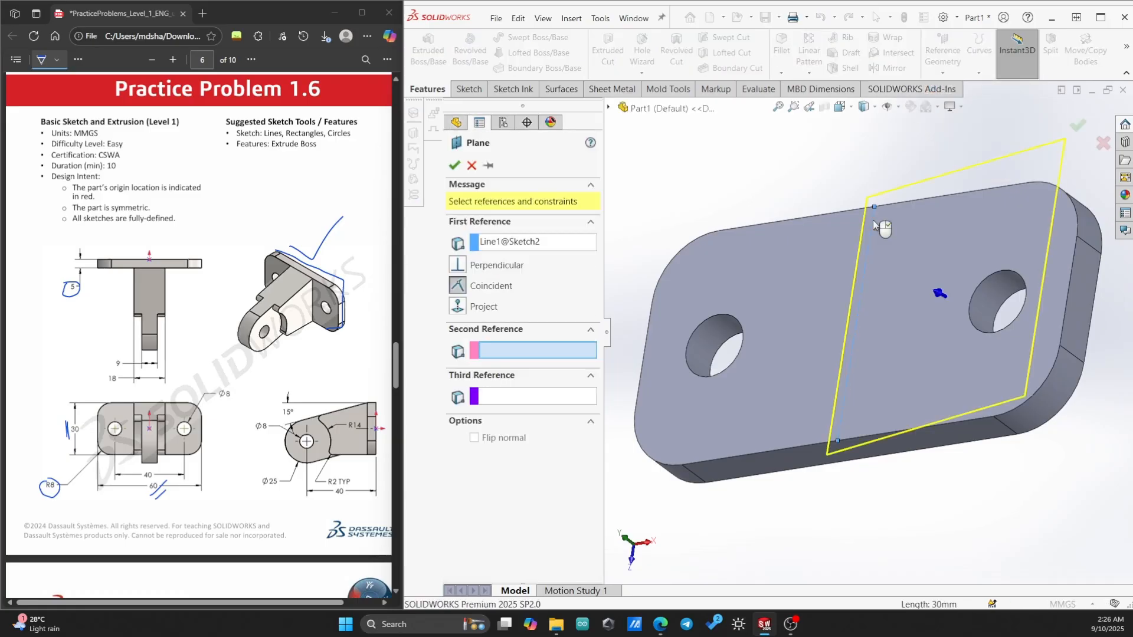
pyautogui.moveTo(873, 221); pyautogui.dragTo(850, 143, button='middle')
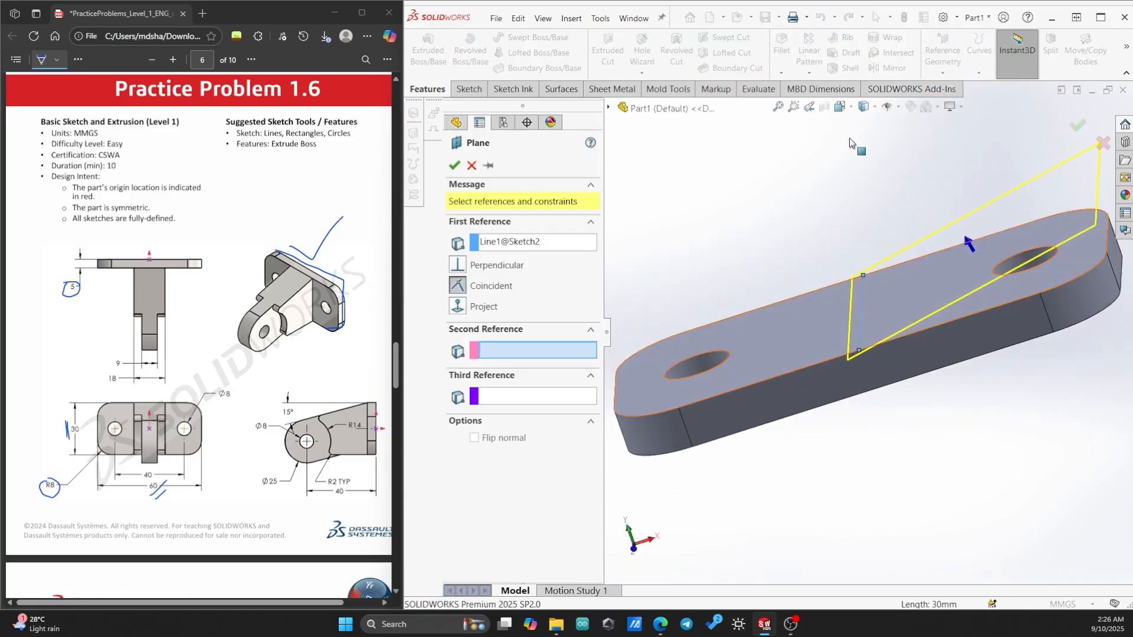
pyautogui.click(818, 317)
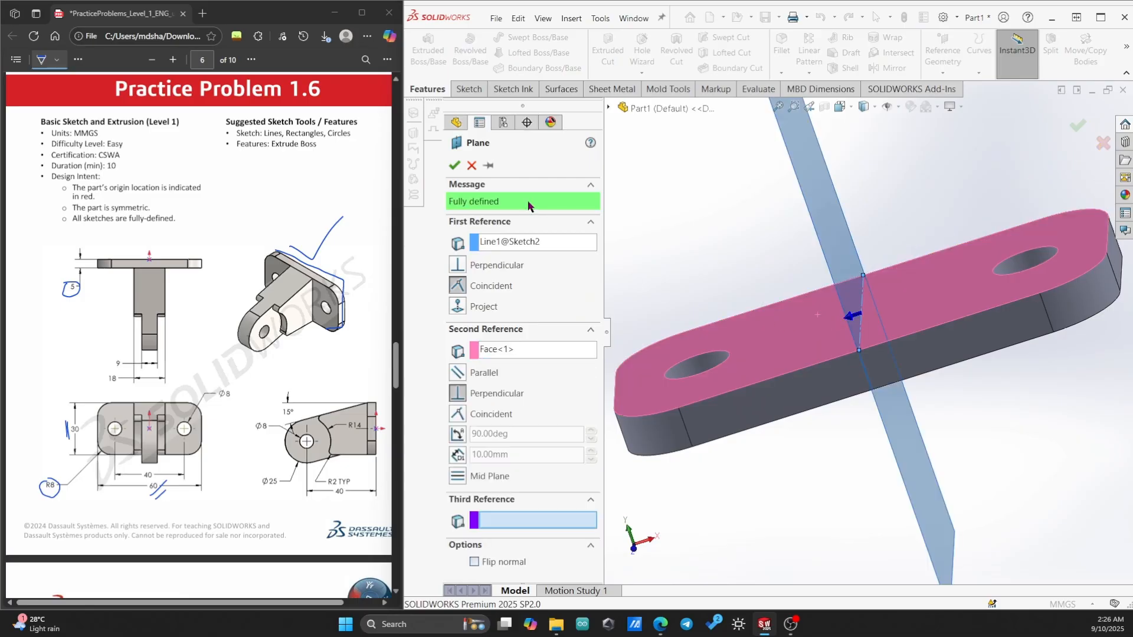
pyautogui.click(453, 165)
# Start a sketch on the new reference plane and outline the arm's side profile in ink on the PDF drawing
pyautogui.moveTo(743, 223); pyautogui.dragTo(719, 239, button='middle')
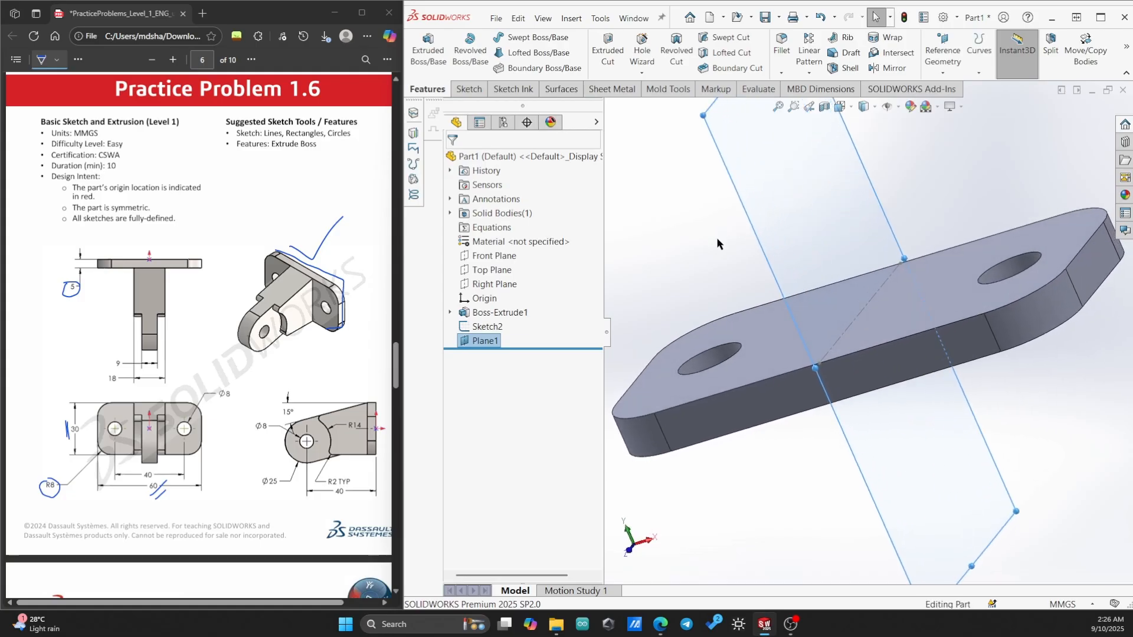
pyautogui.moveTo(807, 197); pyautogui.dragTo(786, 205, button='middle')
pyautogui.rightClick(802, 220)
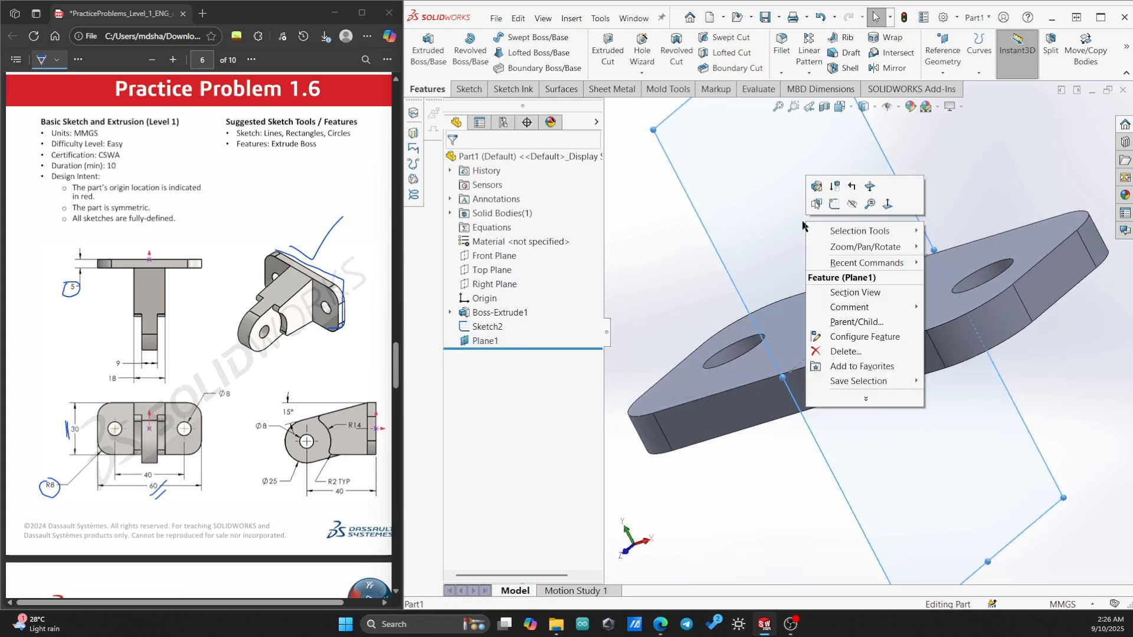
pyautogui.click(834, 203)
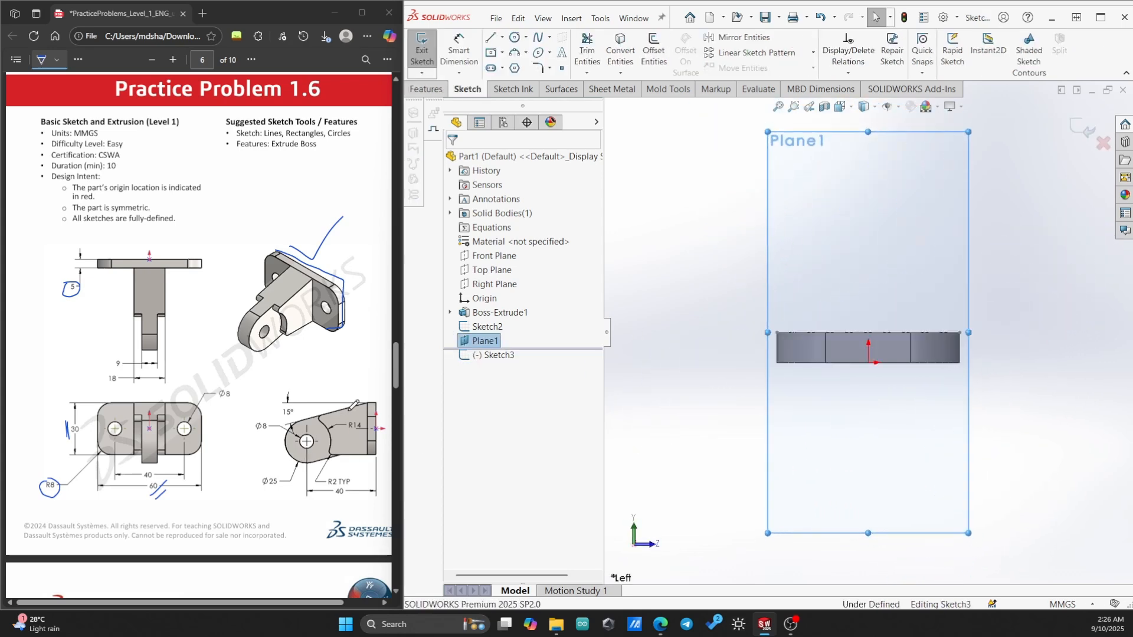
pyautogui.moveTo(366, 402); pyautogui.dragTo(307, 408)
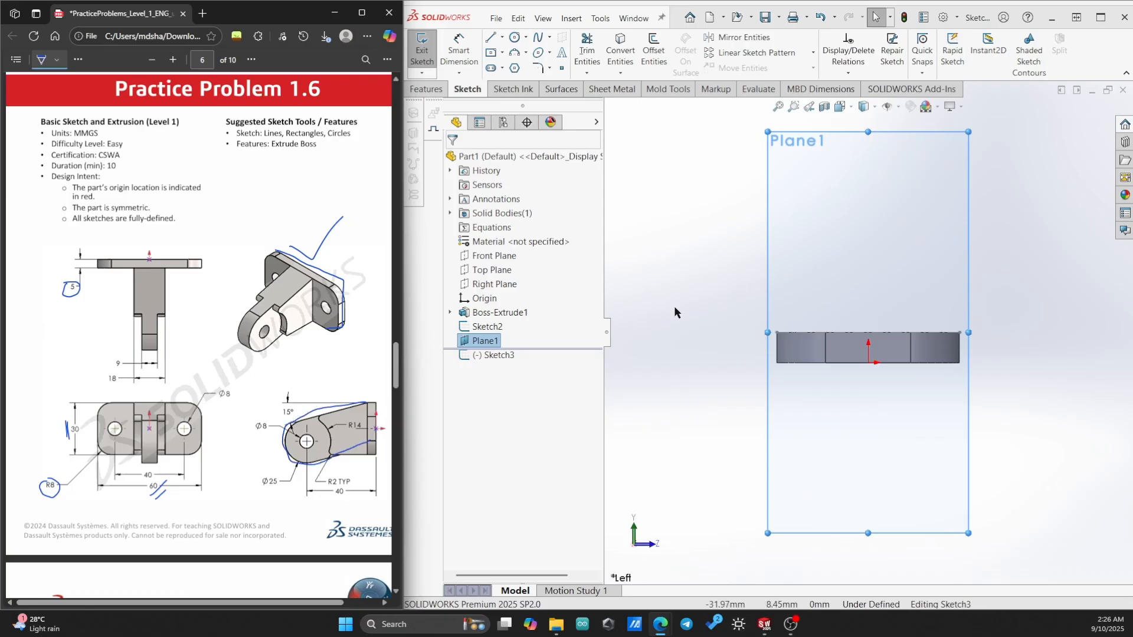
pyautogui.press('Escape')
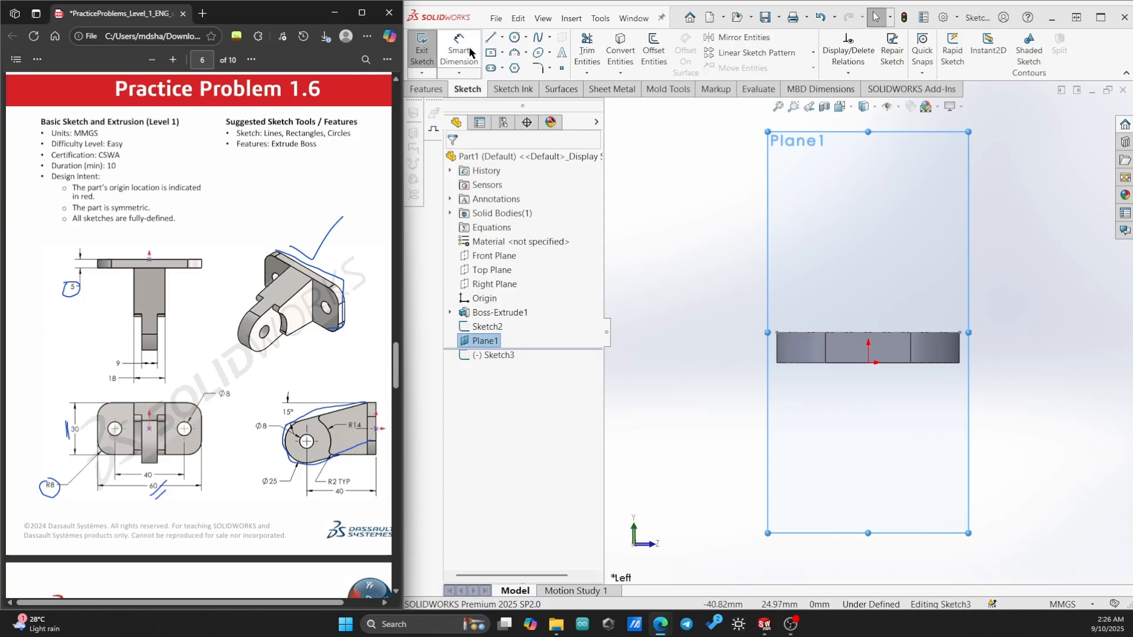
# Sketch a slanted line about 28 mm long from the plate's upper right corner, rising up and to the left
pyautogui.click(490, 37)
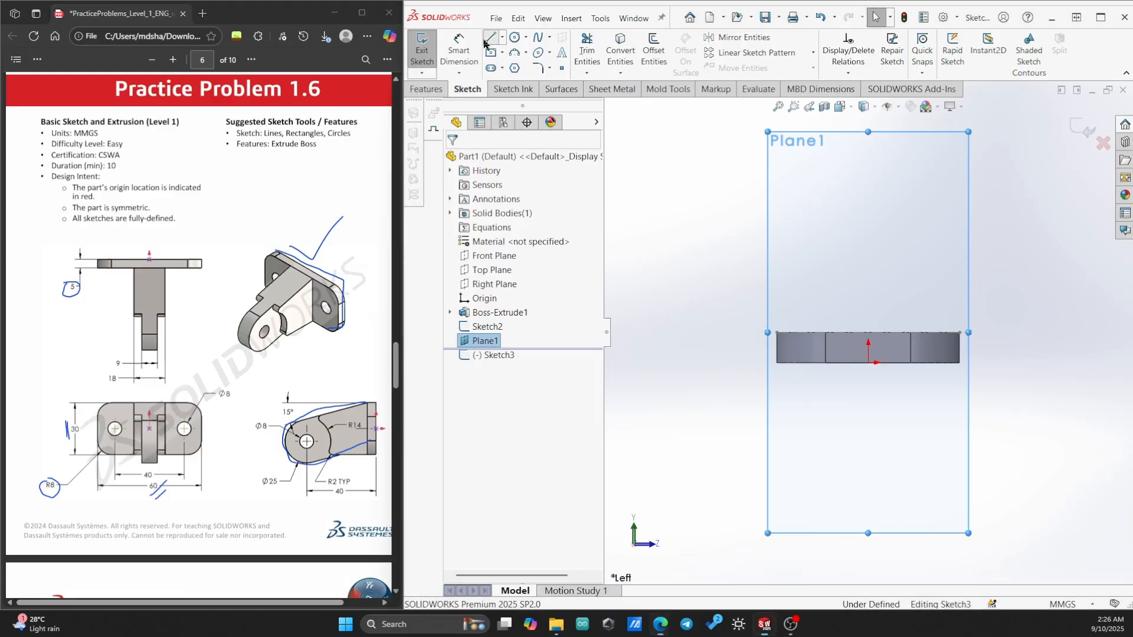
pyautogui.click(960, 333)
pyautogui.click(874, 188)
pyautogui.press('Escape')
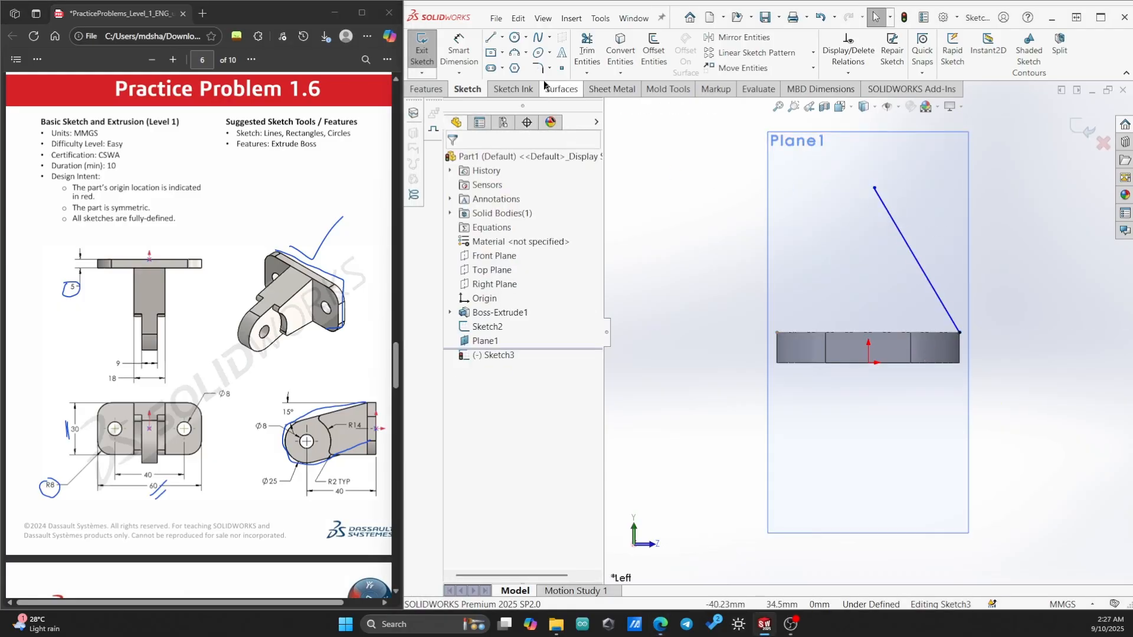
# Draw a vertical centreline about 26 mm long upward from the same corner of the plate
pyautogui.click(502, 38)
pyautogui.click(522, 66)
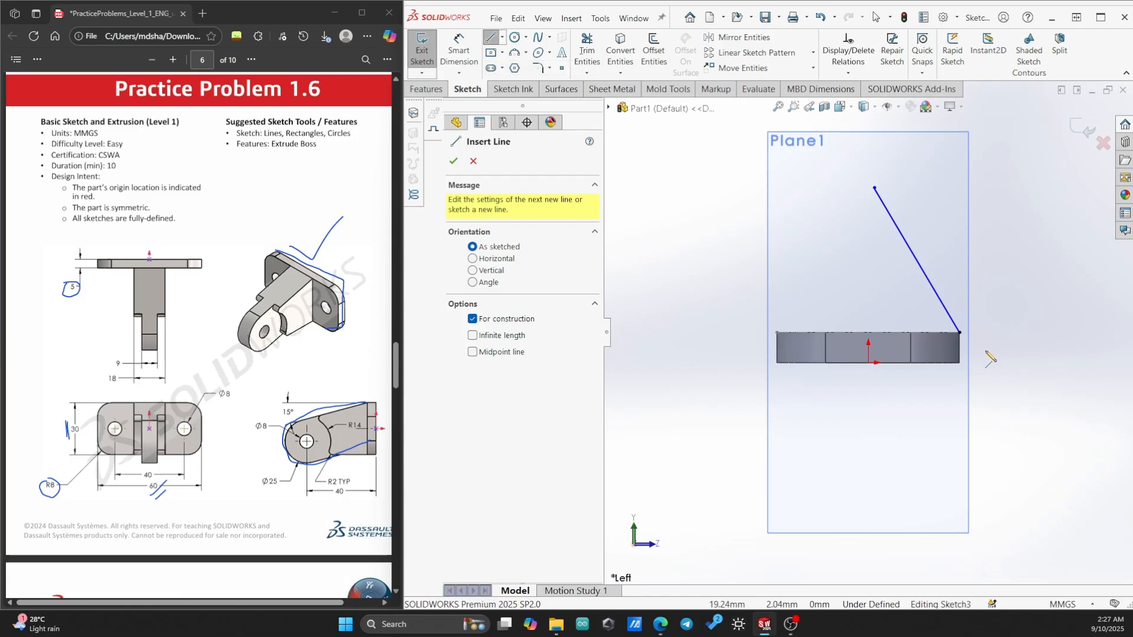
pyautogui.click(961, 333)
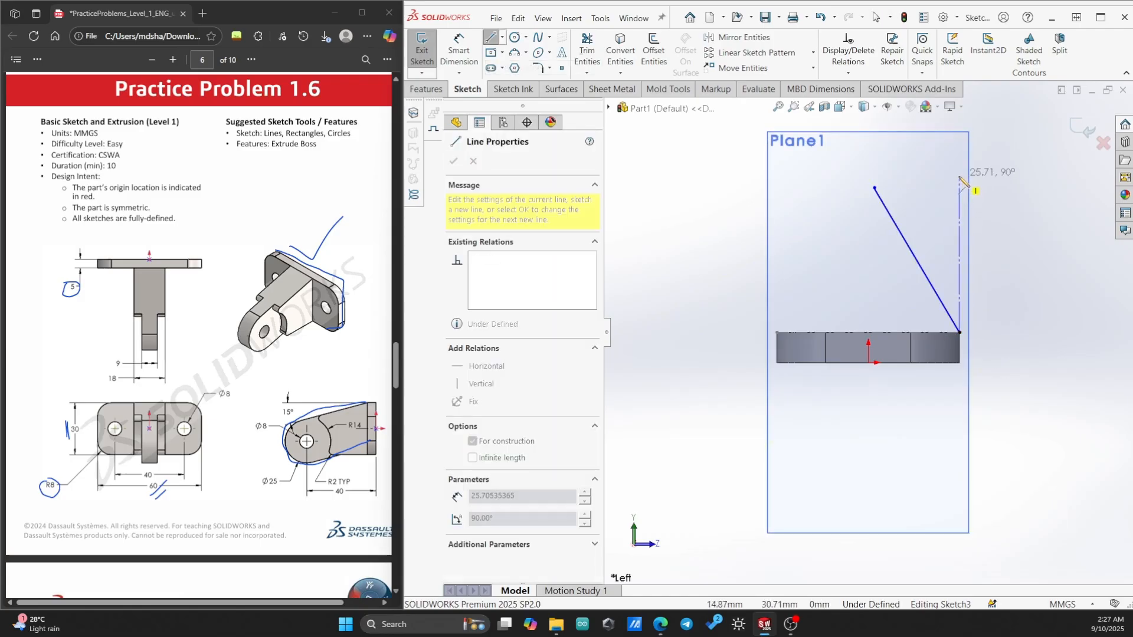
pyautogui.click(960, 176)
pyautogui.press('Escape')
# Dimension the angle between the slanted line and the vertical centreline as 15°
pyautogui.click(459, 49)
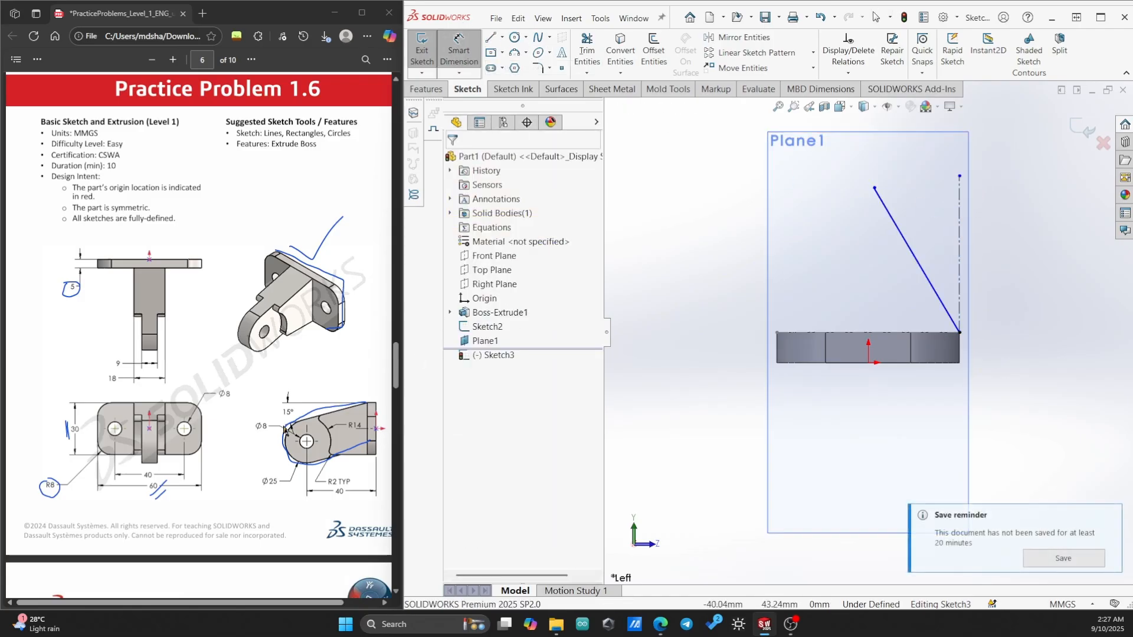
pyautogui.click(920, 263)
pyautogui.click(960, 249)
pyautogui.click(940, 229)
pyautogui.write('15')
pyautogui.press('Return')
pyautogui.press('Escape')
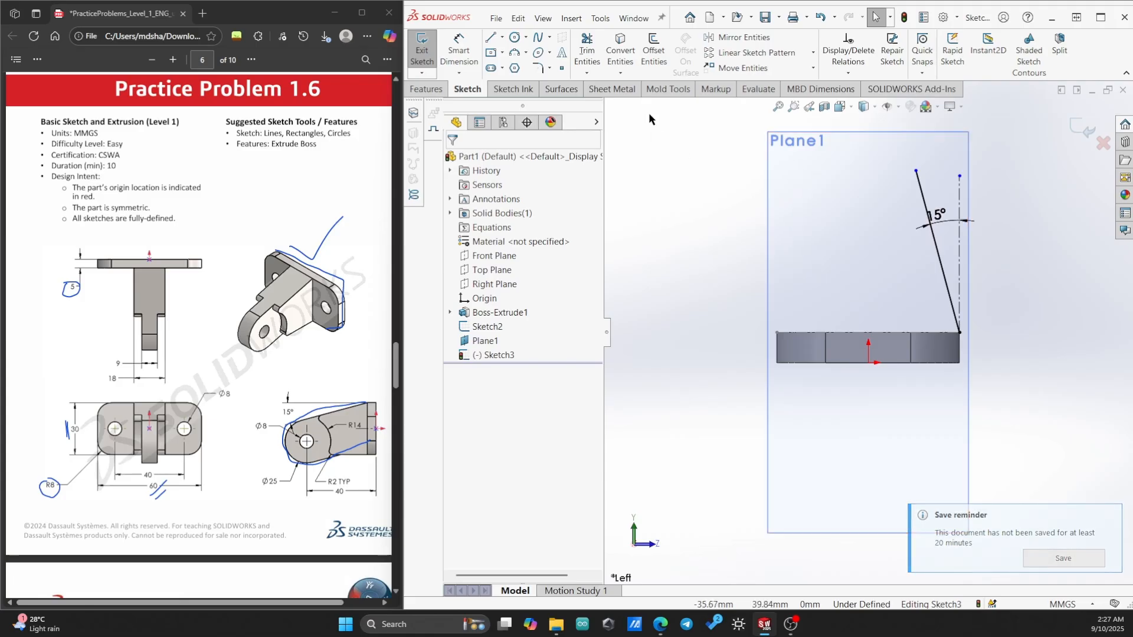
# Sketch an upward-bulging three-point arc leftward from the slanted line's upper end to form the arm's rounded tip
pyautogui.click(515, 52)
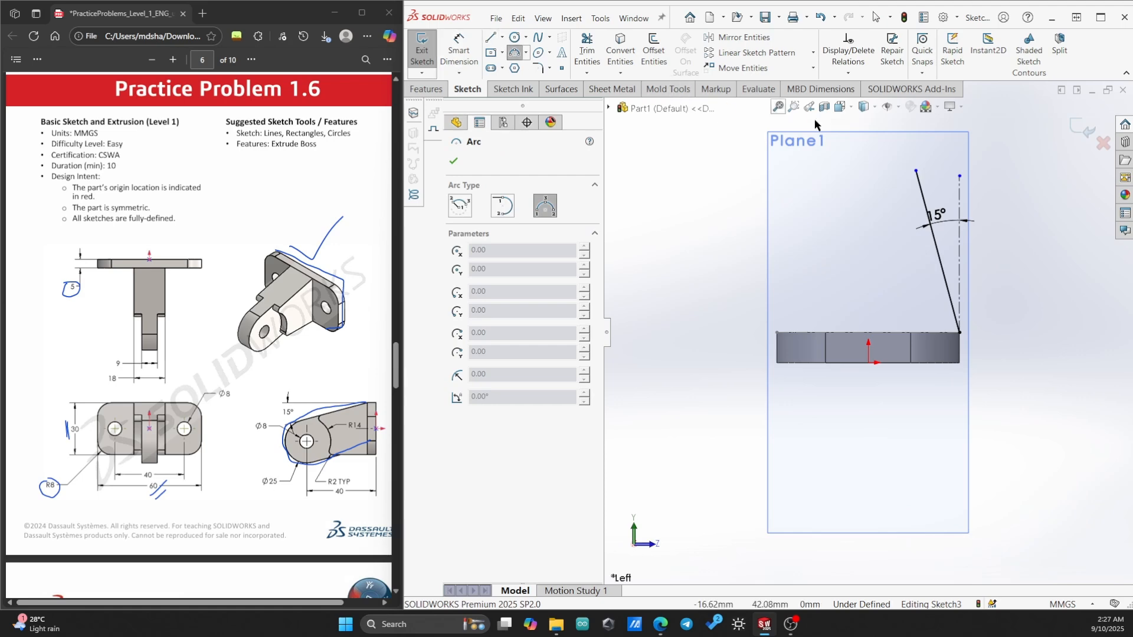
pyautogui.click(916, 171)
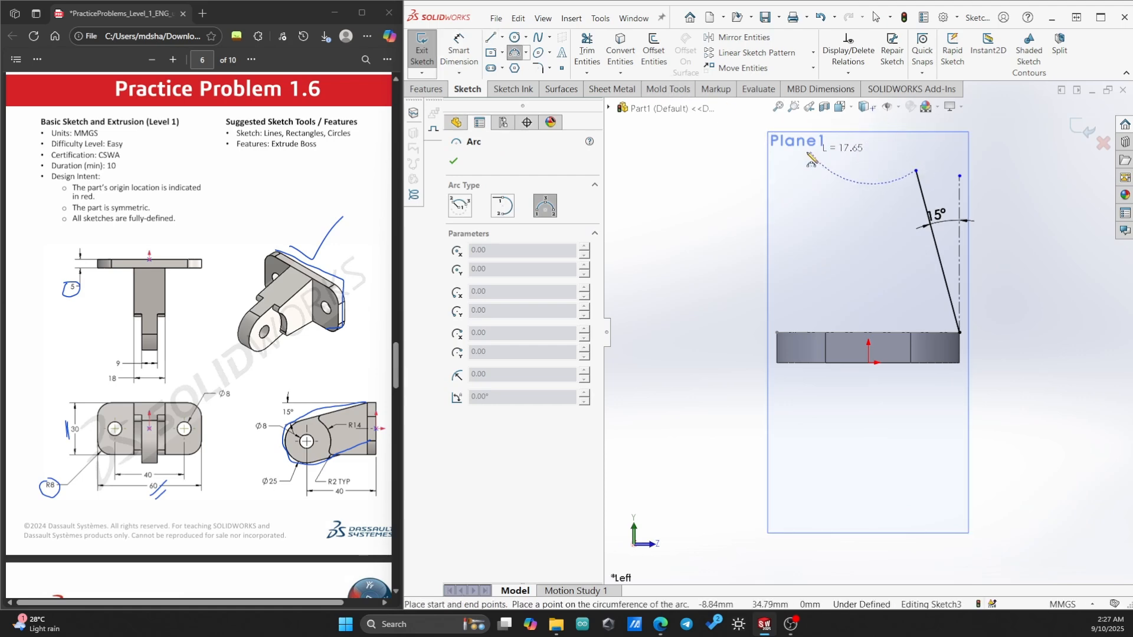
pyautogui.click(816, 194)
pyautogui.press('Escape')
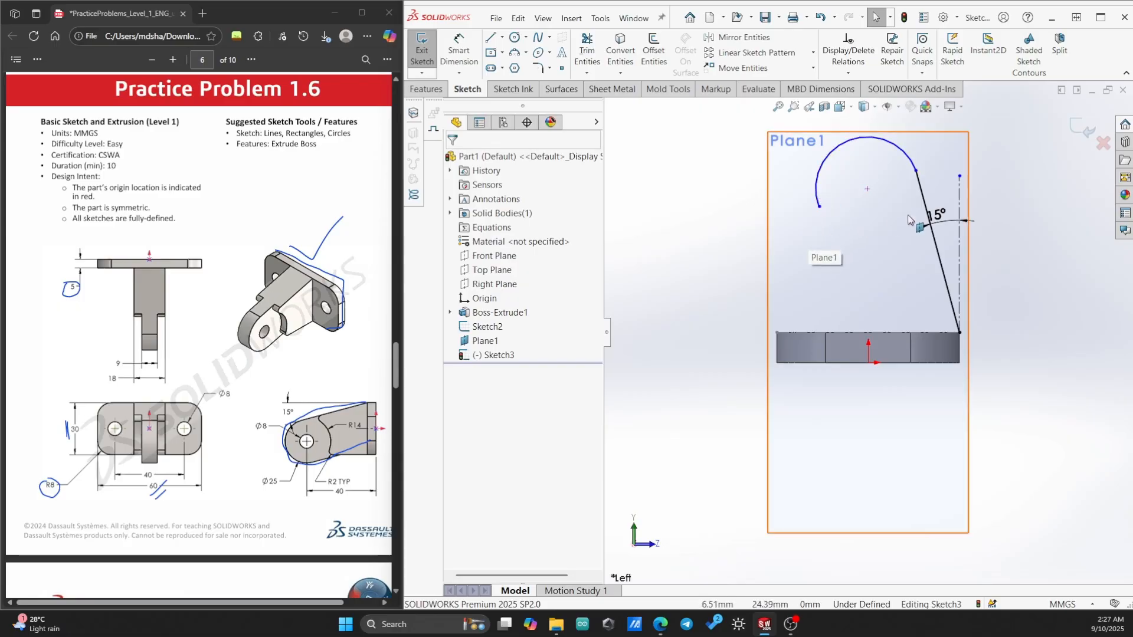
# Sketch a line from the arc's free end down to the plate's top edge
pyautogui.click(491, 37)
pyautogui.click(819, 206)
pyautogui.click(841, 332)
pyautogui.press('Escape')
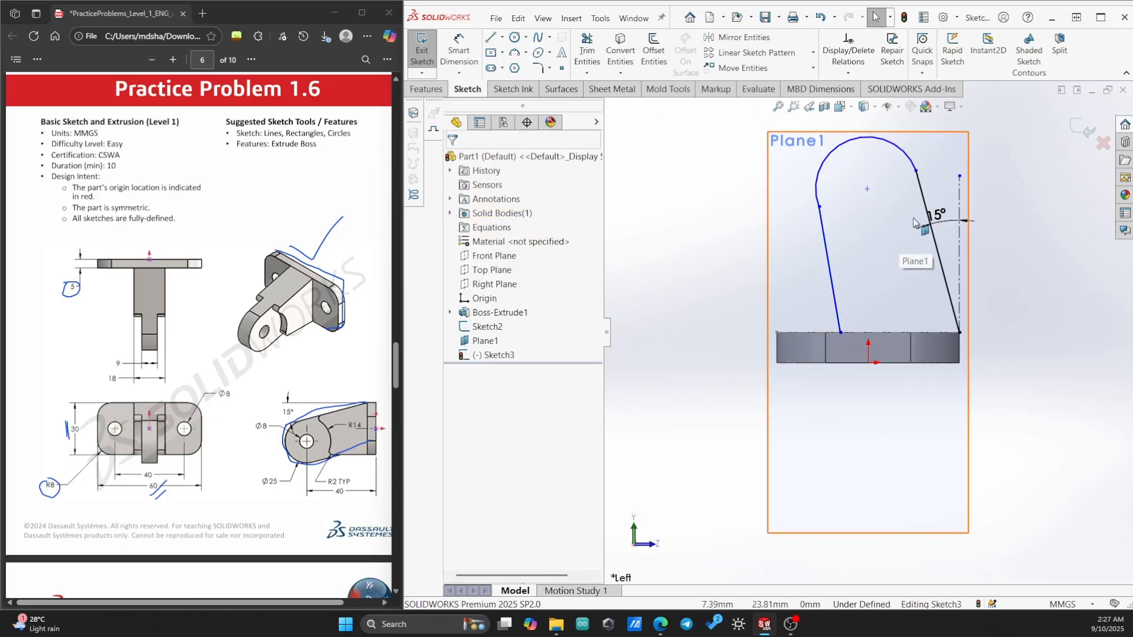
# Make the profile's two side lines parallel to each other
pyautogui.click(928, 220)
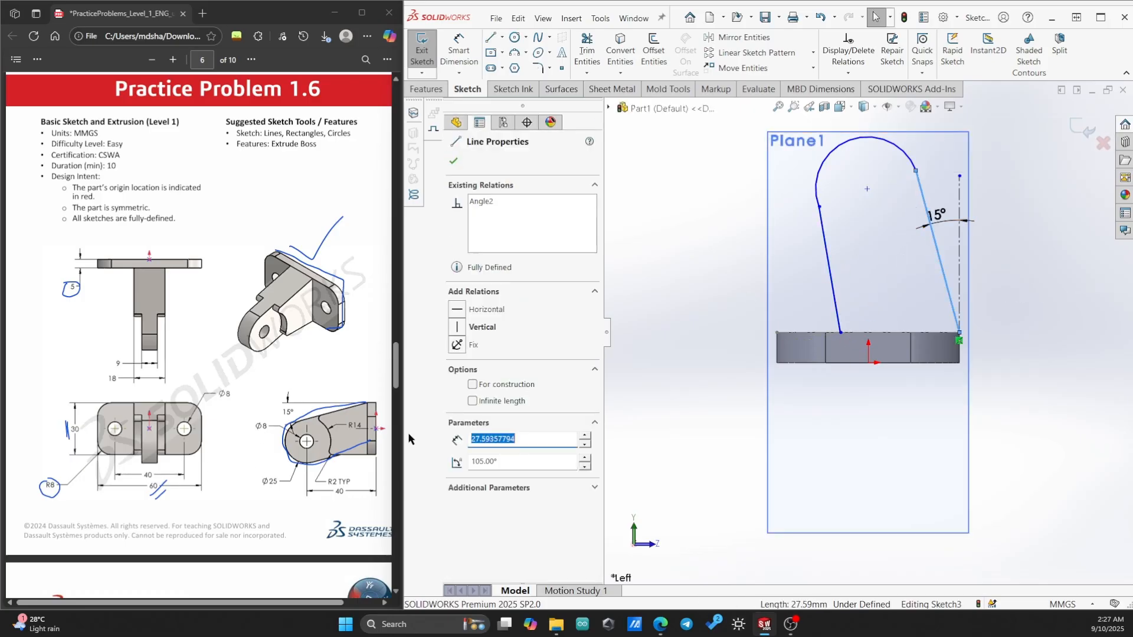
pyautogui.keyDown('ctrl'); pyautogui.click(831, 270); pyautogui.keyUp('ctrl')
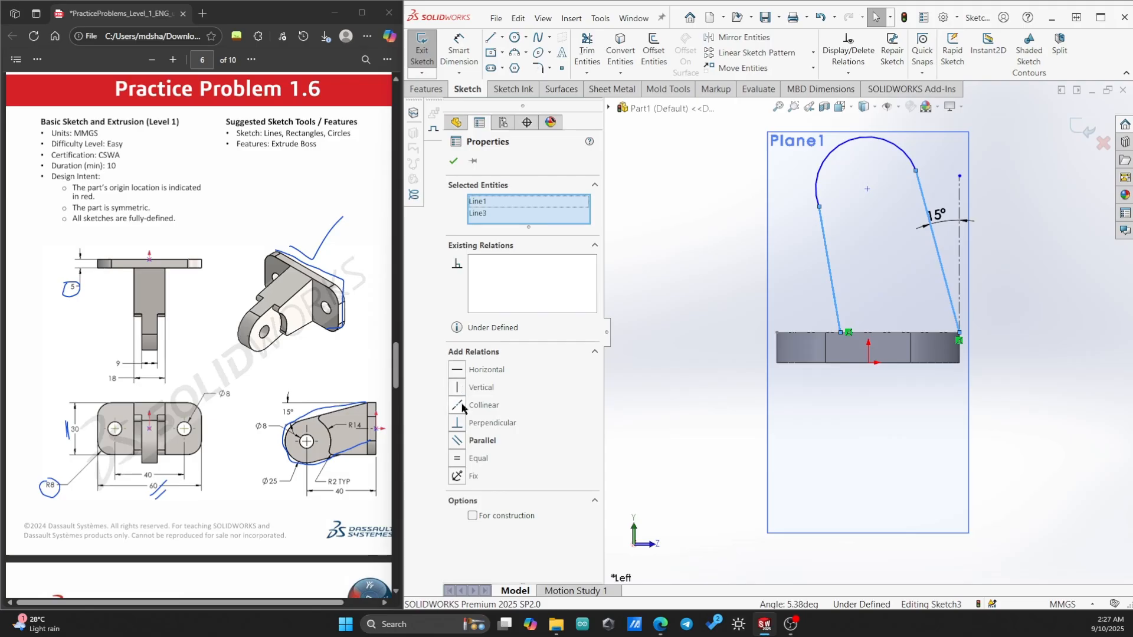
pyautogui.click(460, 440)
pyautogui.click(841, 246)
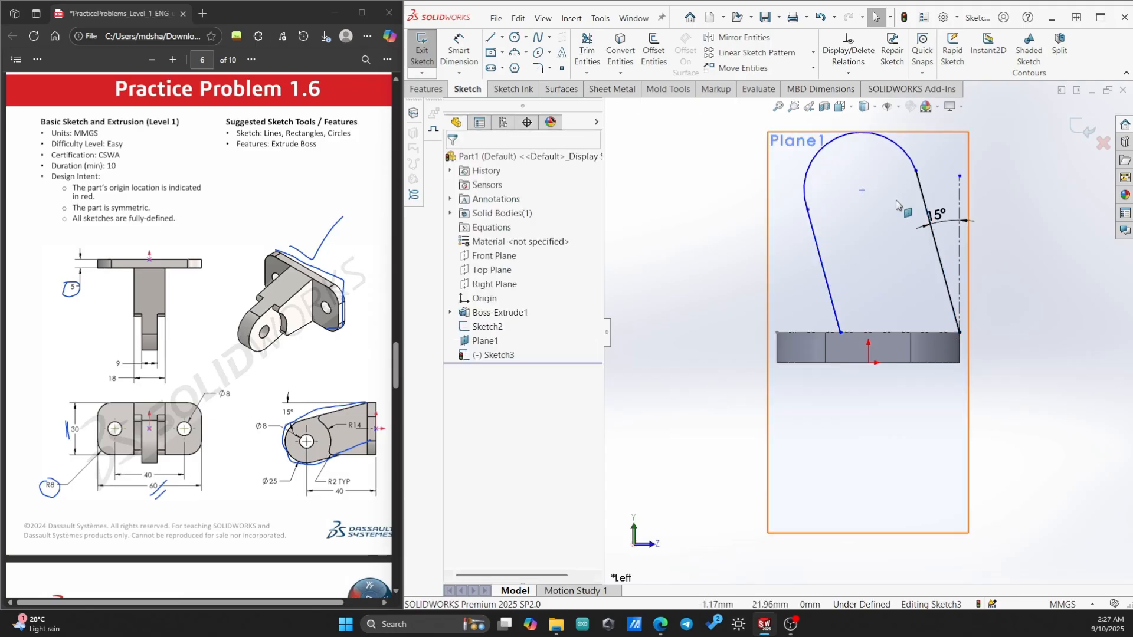
# Make the arc tangent to the side lines at both of its endpoints
pyautogui.click(923, 168)
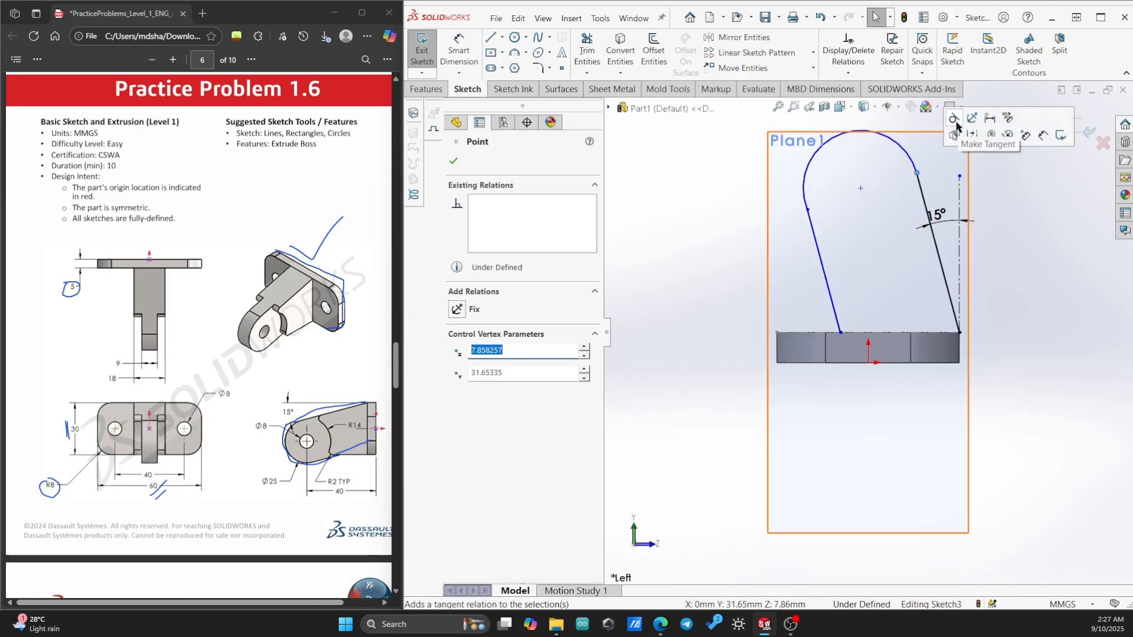
pyautogui.click(710, 236)
pyautogui.click(806, 202)
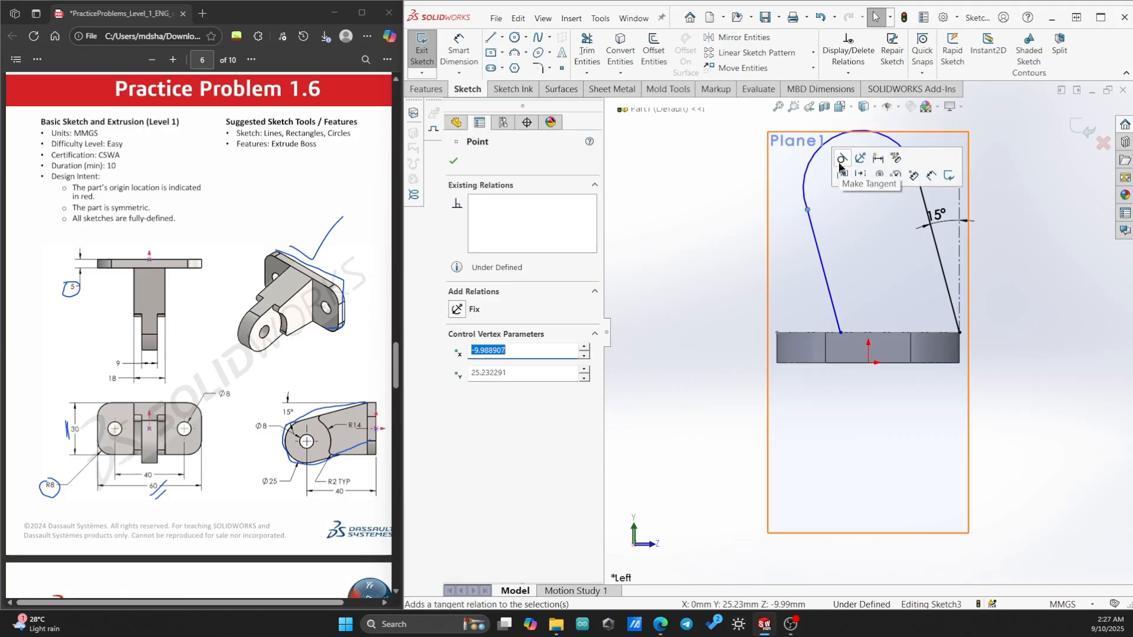
pyautogui.click(698, 218)
# Dimension the arc's radius as 25/2 (12.5 mm)
pyautogui.click(459, 49)
pyautogui.scroll(2, 846, 221)
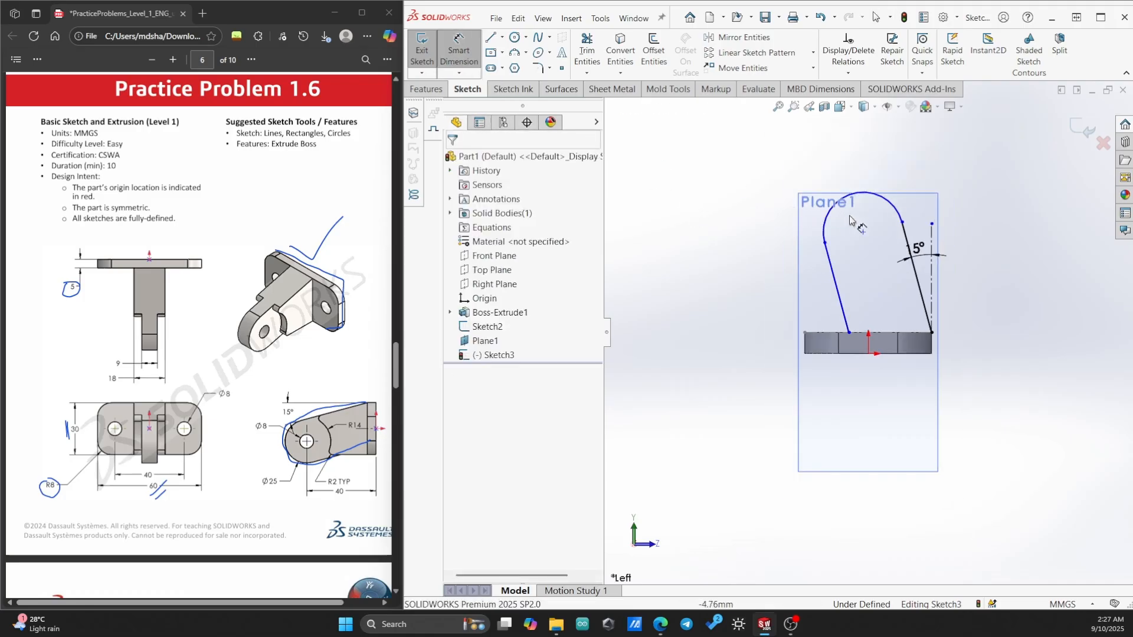
pyautogui.click(874, 200)
pyautogui.click(885, 145)
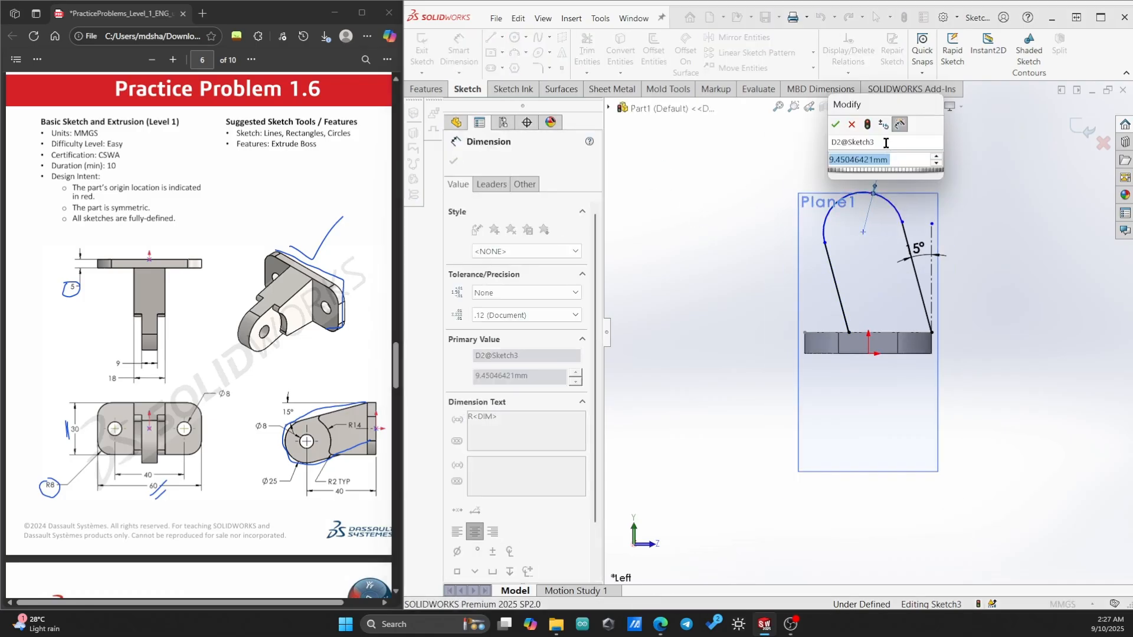
pyautogui.write('5/2')
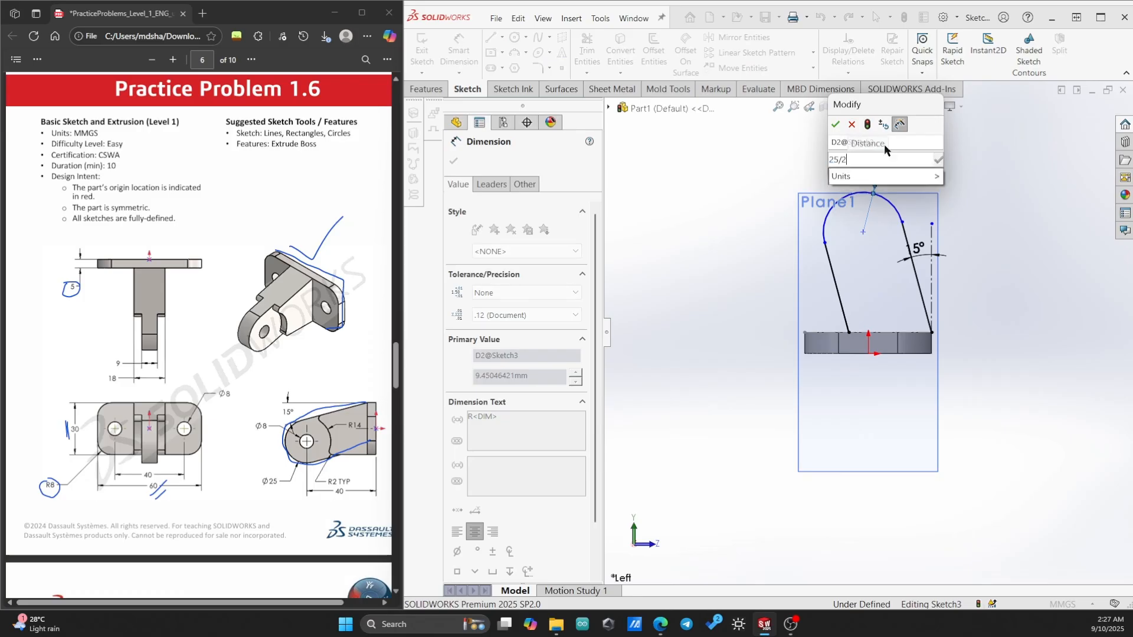
pyautogui.press('Return')
pyautogui.press('Escape')
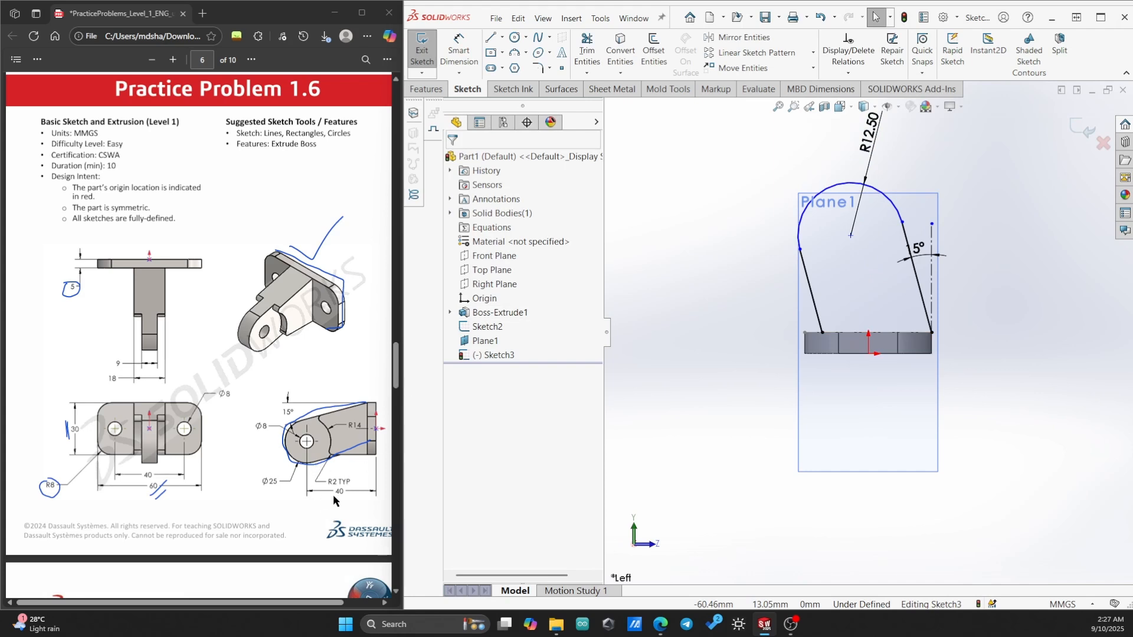
pyautogui.moveTo(879, 292); pyautogui.dragTo(917, 266, button='middle')
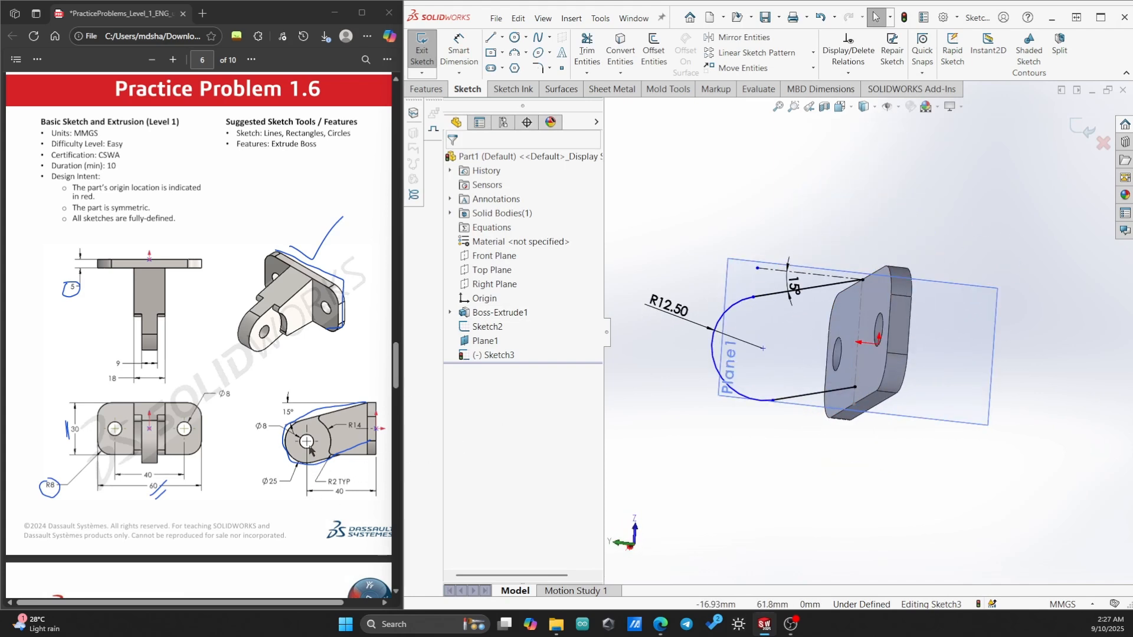
pyautogui.click(422, 53)
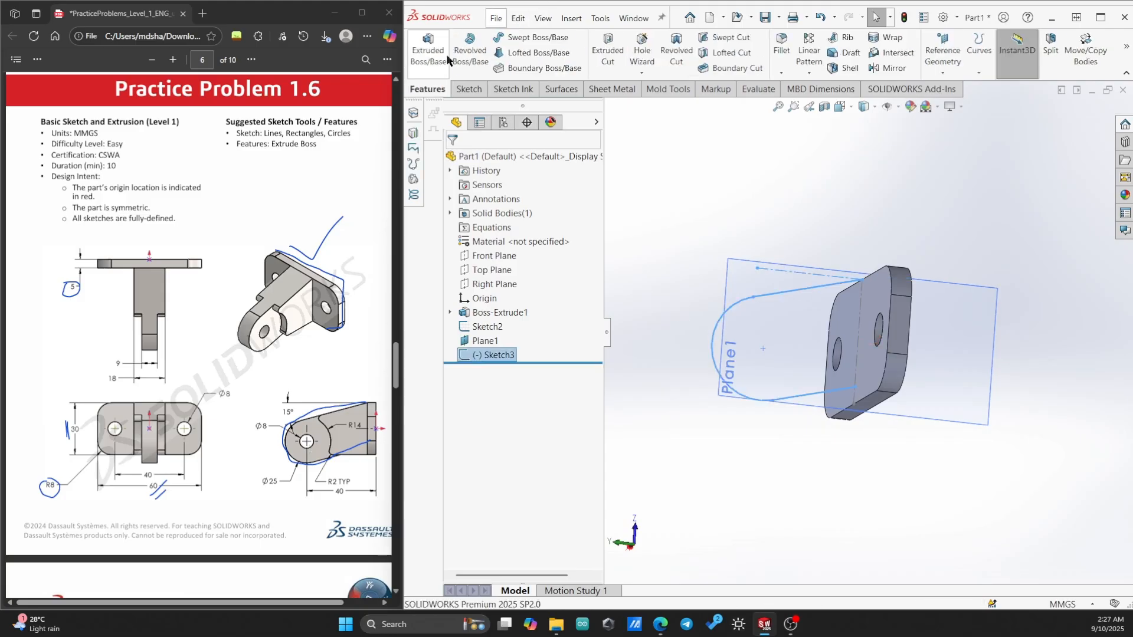
pyautogui.rightClick(500, 356)
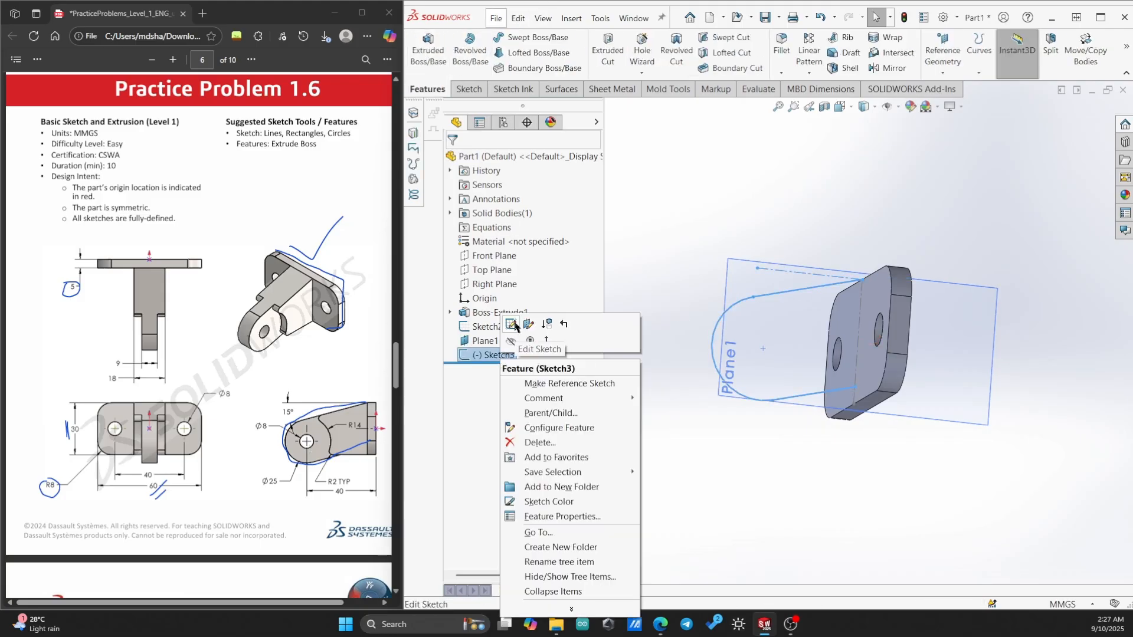
pyautogui.click(516, 328)
# Dimension the distance from the rounded end's centre to the base plate's outer edge as 40 mm
pyautogui.click(463, 58)
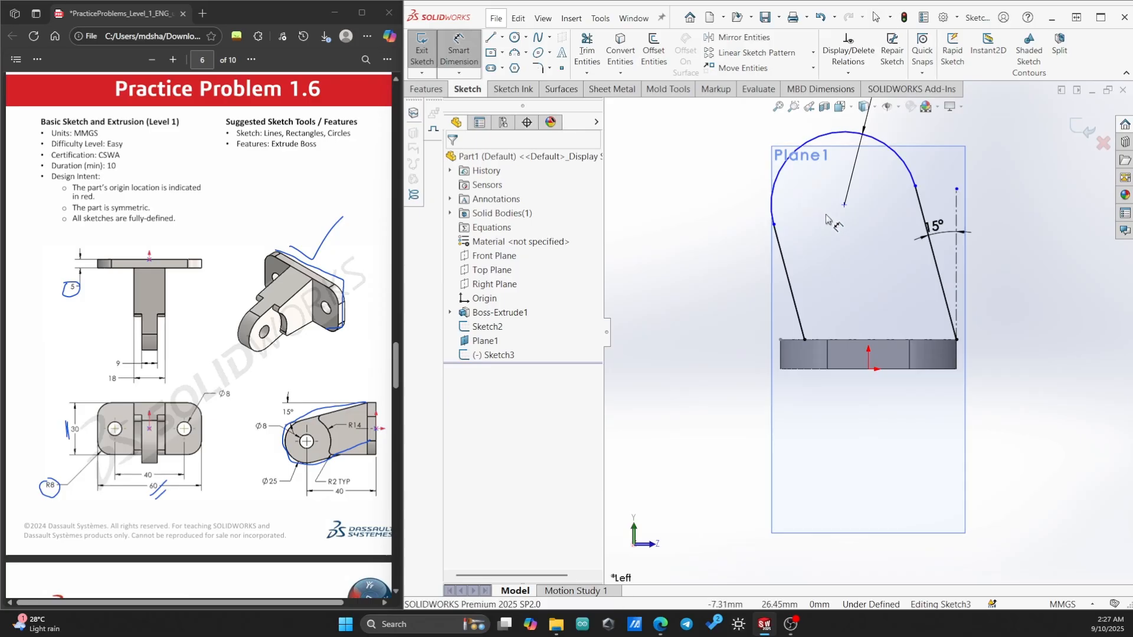
pyautogui.click(844, 205)
pyautogui.click(803, 369)
pyautogui.click(701, 297)
pyautogui.write('40')
pyautogui.press('Return')
# Sketch a circle about 8 mm in diameter centred on the centre of the arm's end arc
pyautogui.moveTo(700, 297)
pyautogui.mouseDown(button='middle')
pyautogui.moveTo(632, 280)
pyautogui.moveTo(746, 309)
pyautogui.moveTo(647, 405)
pyautogui.moveTo(650, 382)
pyautogui.mouseUp(button='middle')
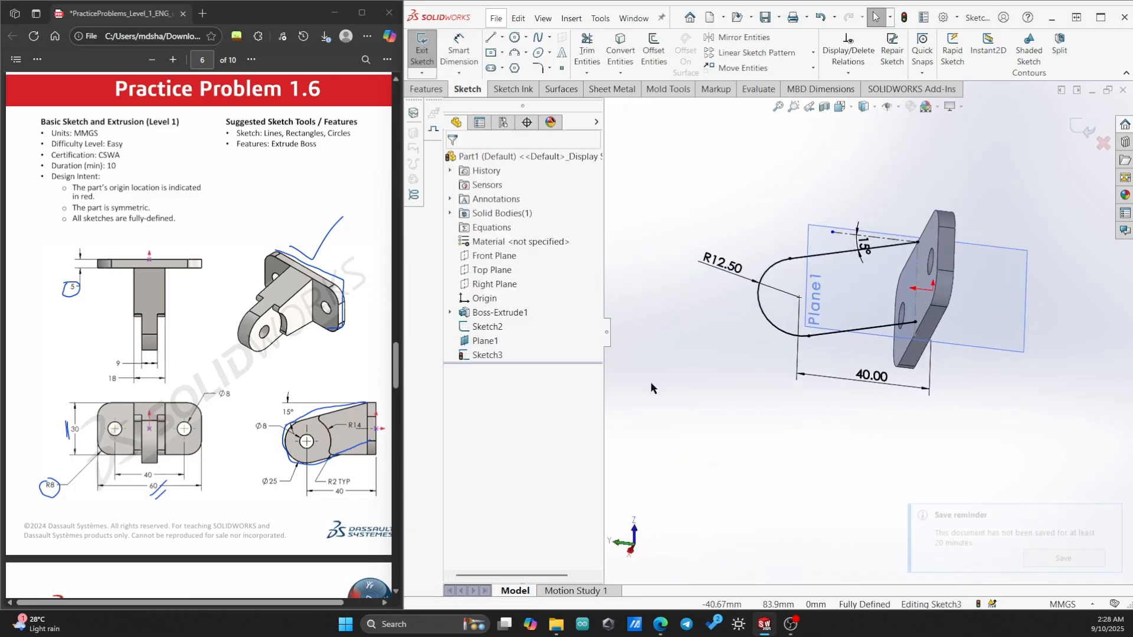
pyautogui.click(514, 40)
pyautogui.scroll(-3, 819, 308)
pyautogui.click(847, 317)
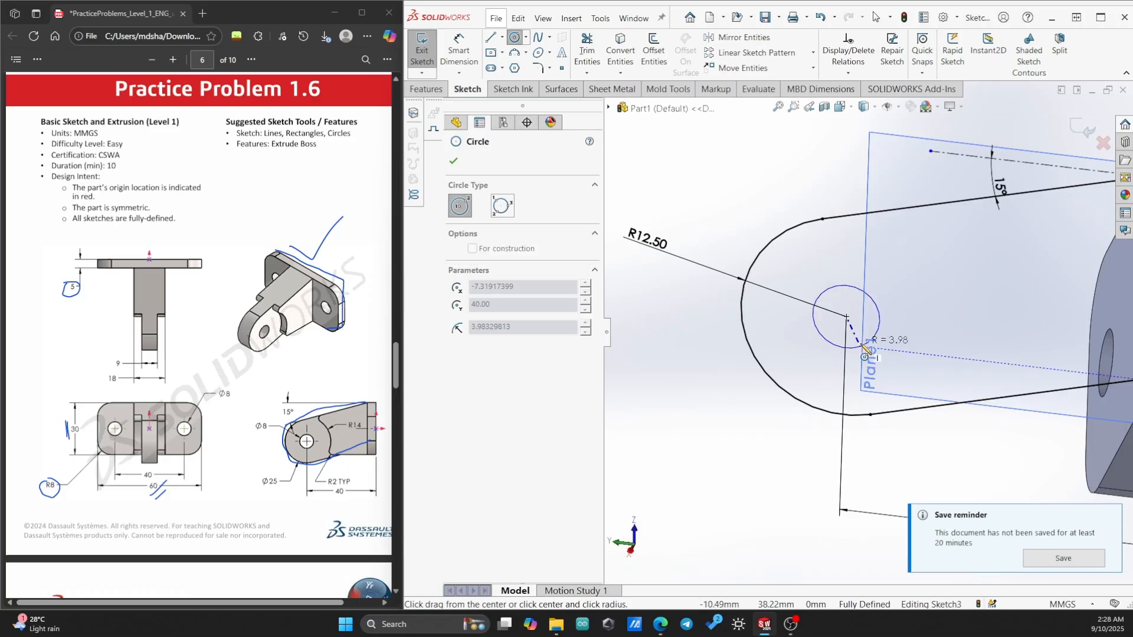
pyautogui.click(865, 343)
pyautogui.press('Escape')
# Dimension the hole circle's diameter as 8 mm
pyautogui.click(463, 57)
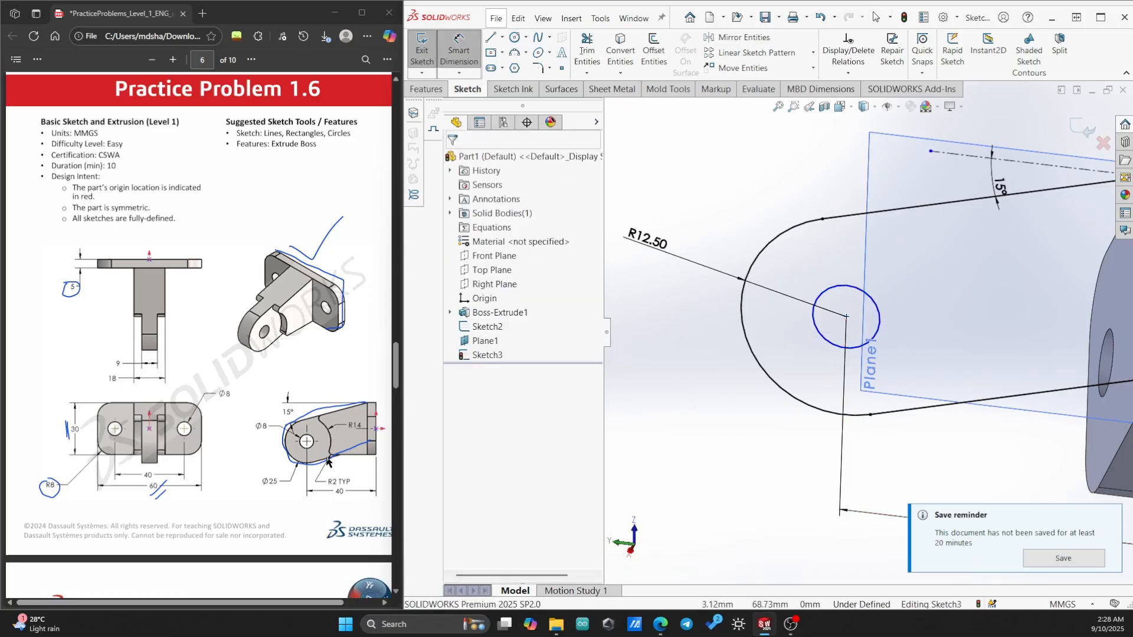
pyautogui.click(815, 322)
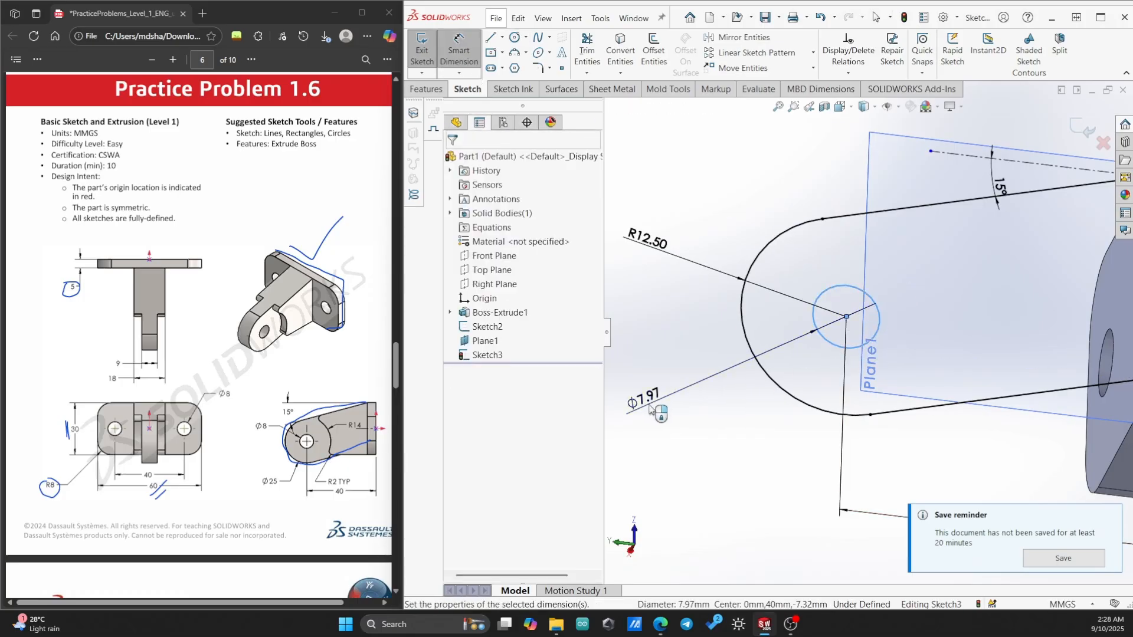
pyautogui.click(649, 410)
pyautogui.write('8')
pyautogui.press('Return')
pyautogui.press('Escape')
# Switch to the practice PDF in Edge and mark the 9 mm width dimension with freehand ink
pyautogui.scroll(3, 846, 388)
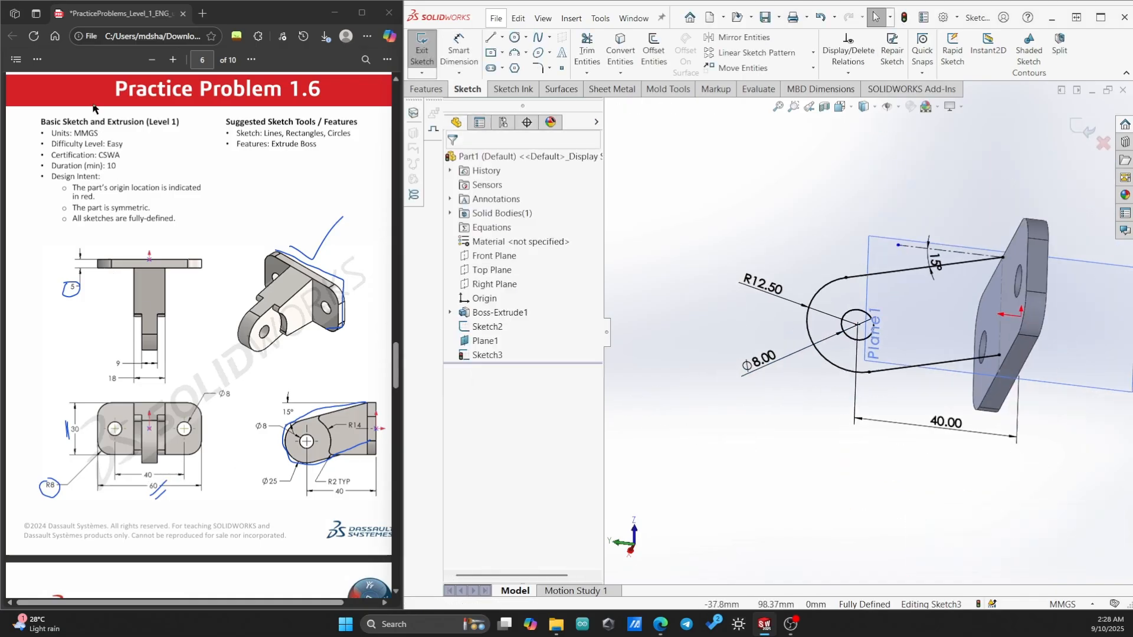
pyautogui.click(38, 60)
pyautogui.click(59, 102)
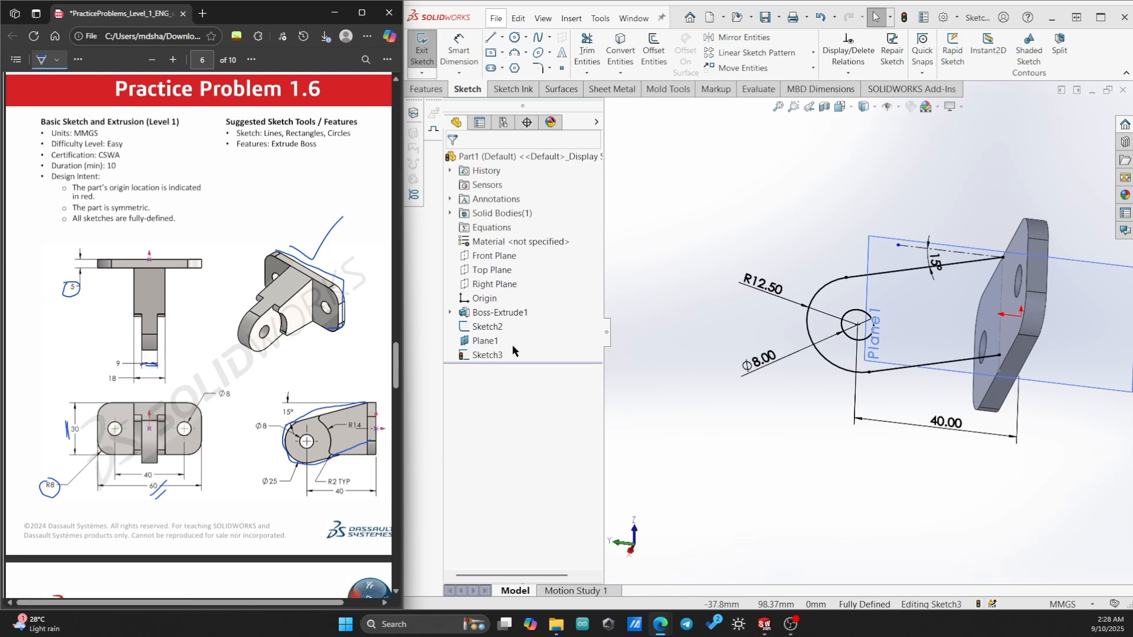
pyautogui.press('Escape')
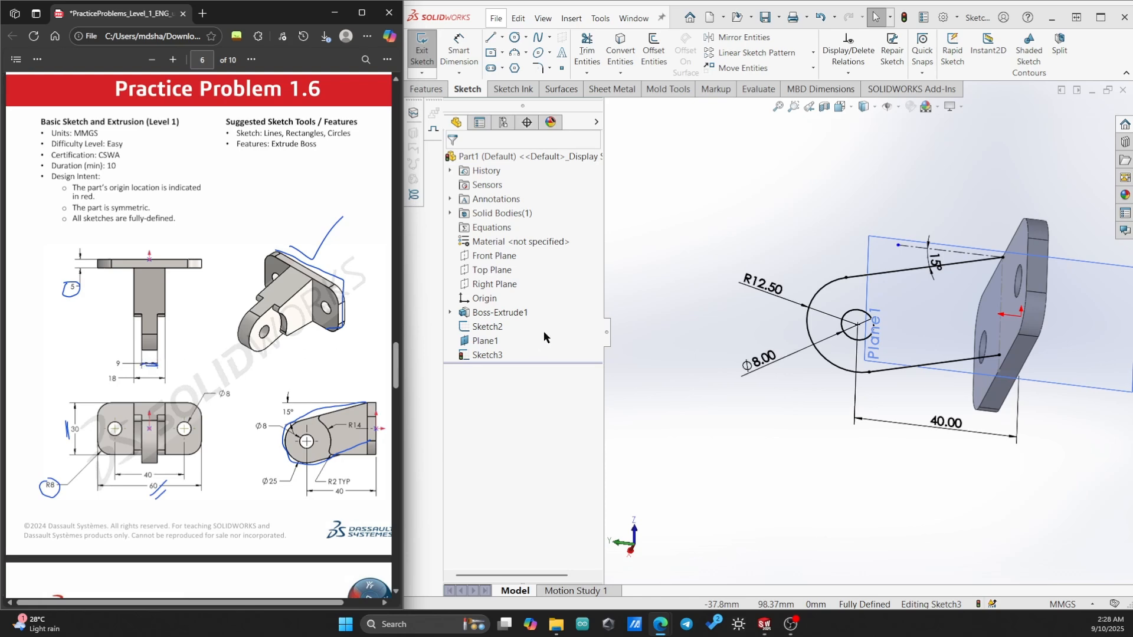
# Mark the 18 mm width dimension in the practice PDF and outline the R14 arm region on the side view in ink
pyautogui.click(427, 89)
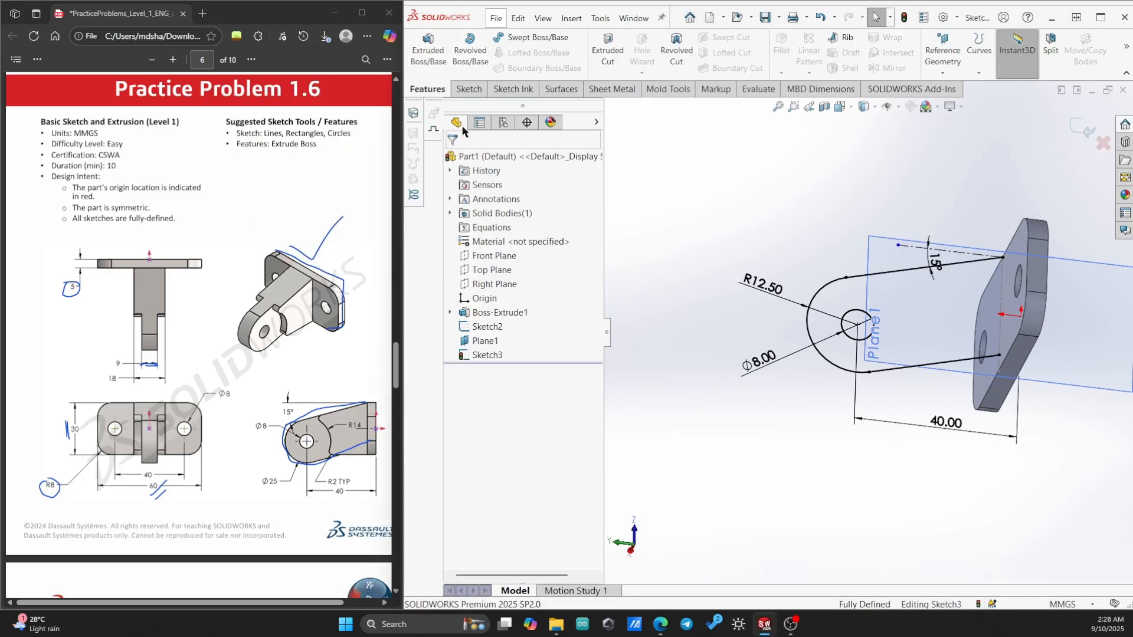
pyautogui.click(469, 90)
pyautogui.click(35, 60)
pyautogui.click(47, 97)
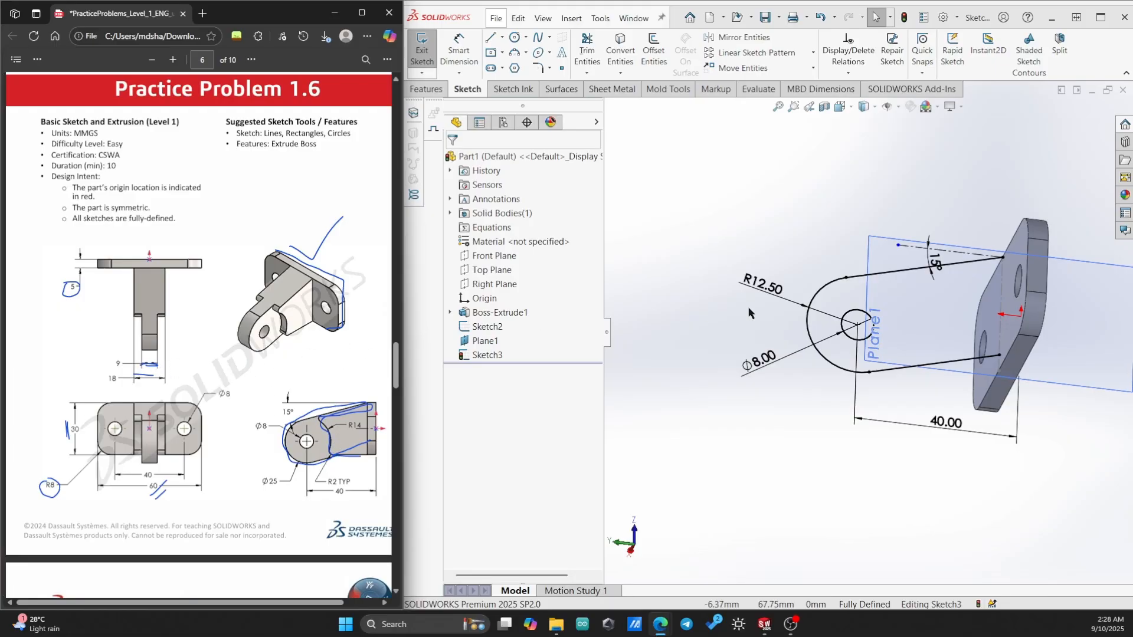
# Return to the SOLIDWORKS sketch and draw a horizontal centerline from the base plate's lower inner corner toward the arm's rounded end
pyautogui.moveTo(770, 345); pyautogui.dragTo(782, 354, button='middle')
pyautogui.hotkey('ctrl', 'space')
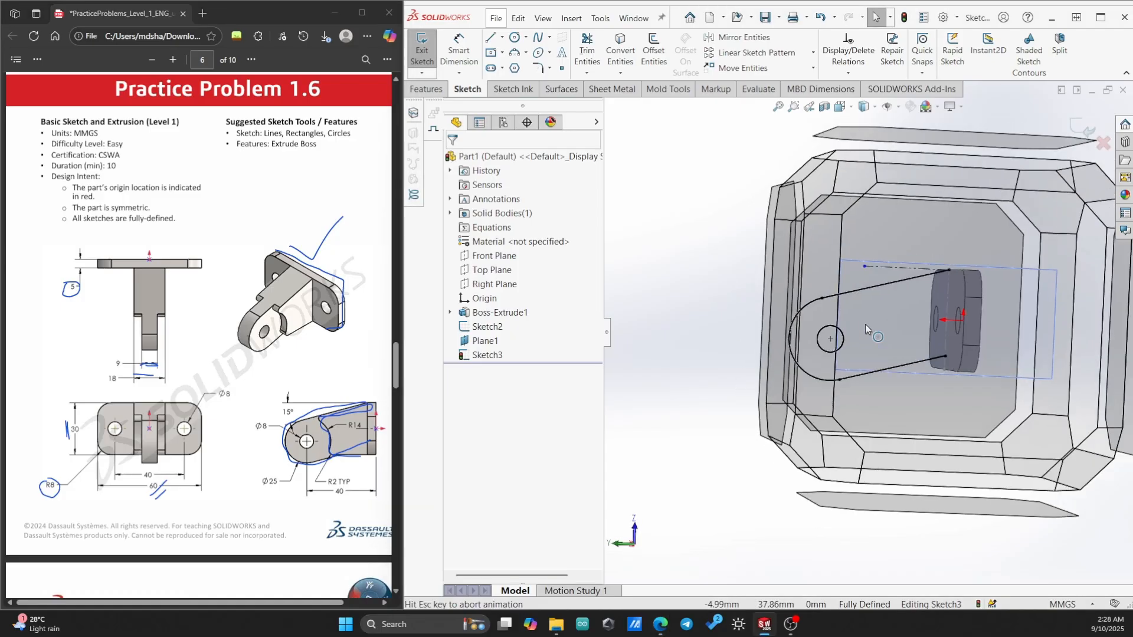
pyautogui.click(724, 409)
pyautogui.click(505, 39)
pyautogui.click(519, 65)
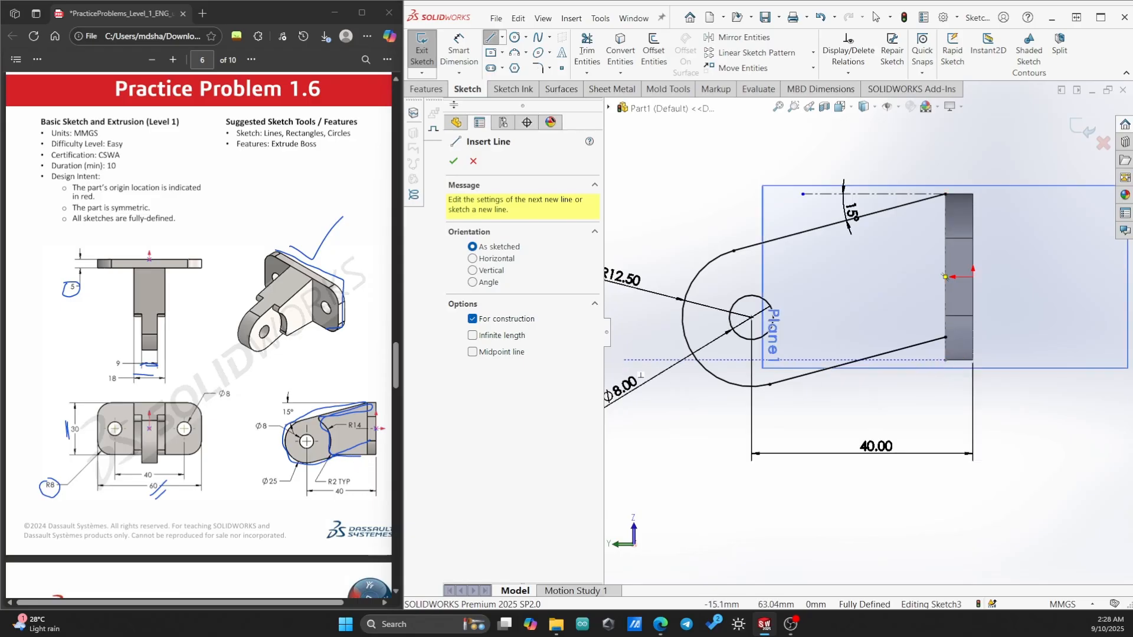
pyautogui.click(945, 360)
pyautogui.click(819, 360)
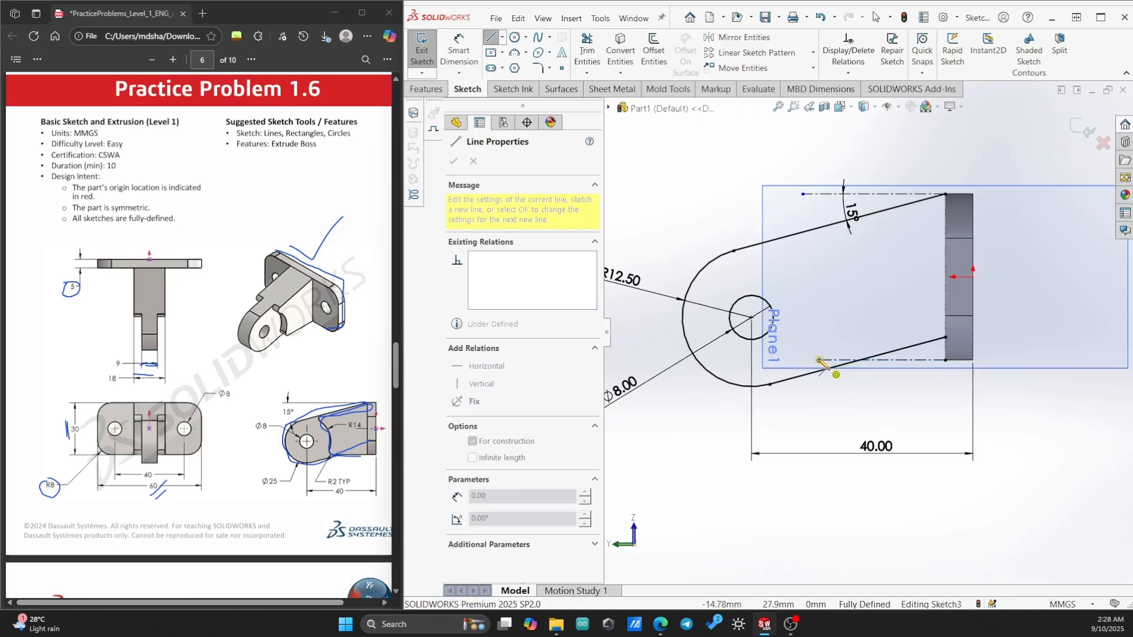
# Continue the centerline with three connected construction arcs of about 3.5, 6.6 and 2.3 mm radius, ending on the arm's upper side line
pyautogui.click(816, 322)
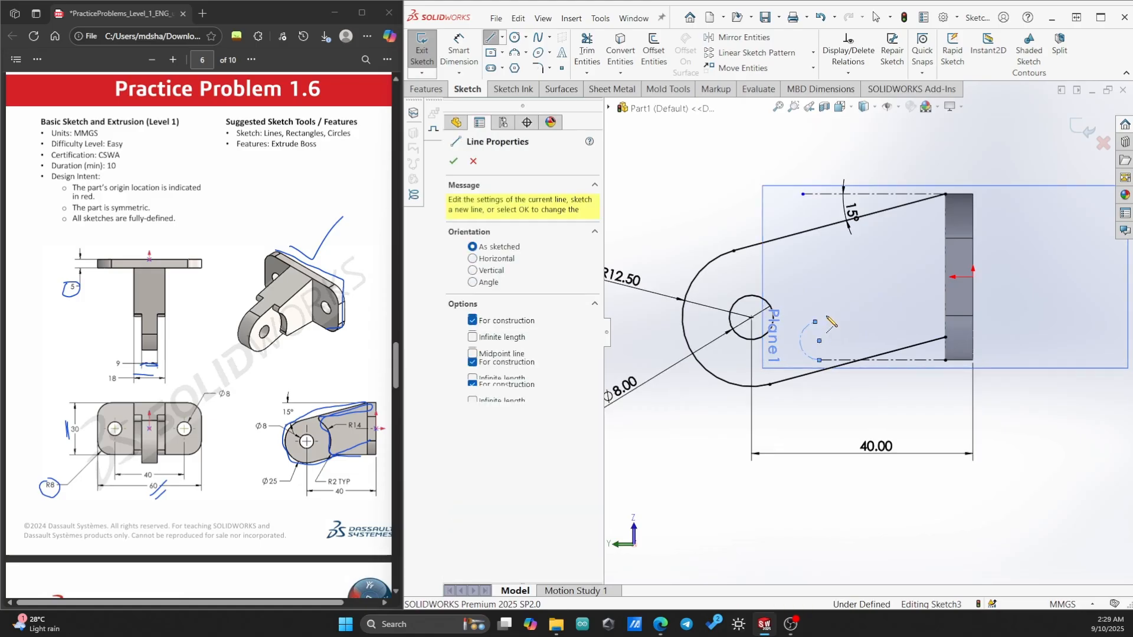
pyautogui.click(828, 320)
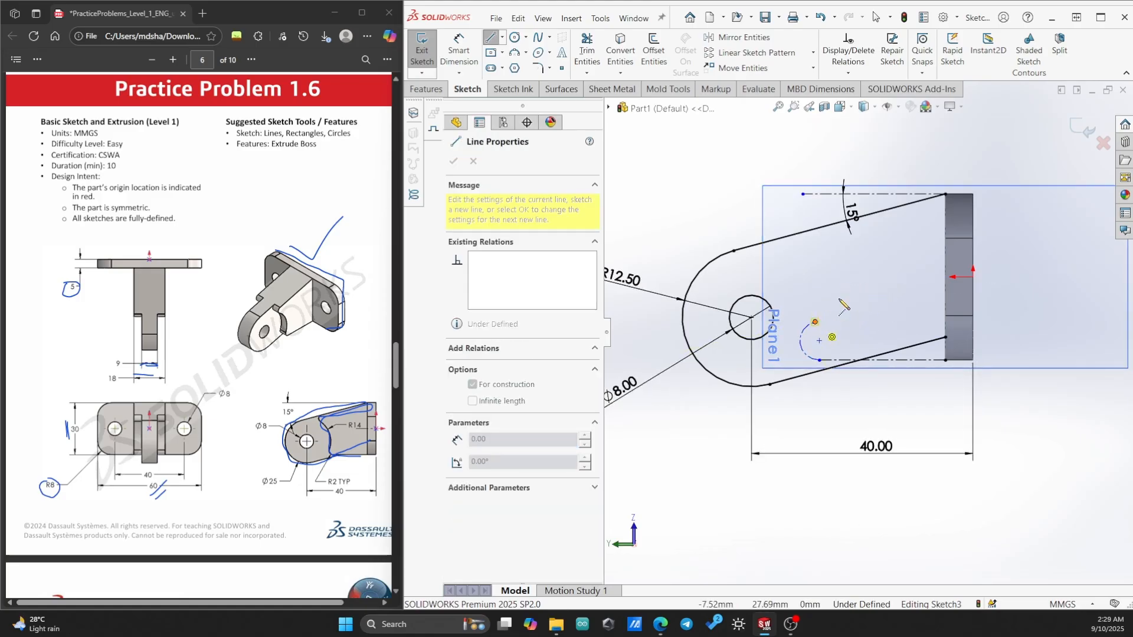
pyautogui.click(816, 252)
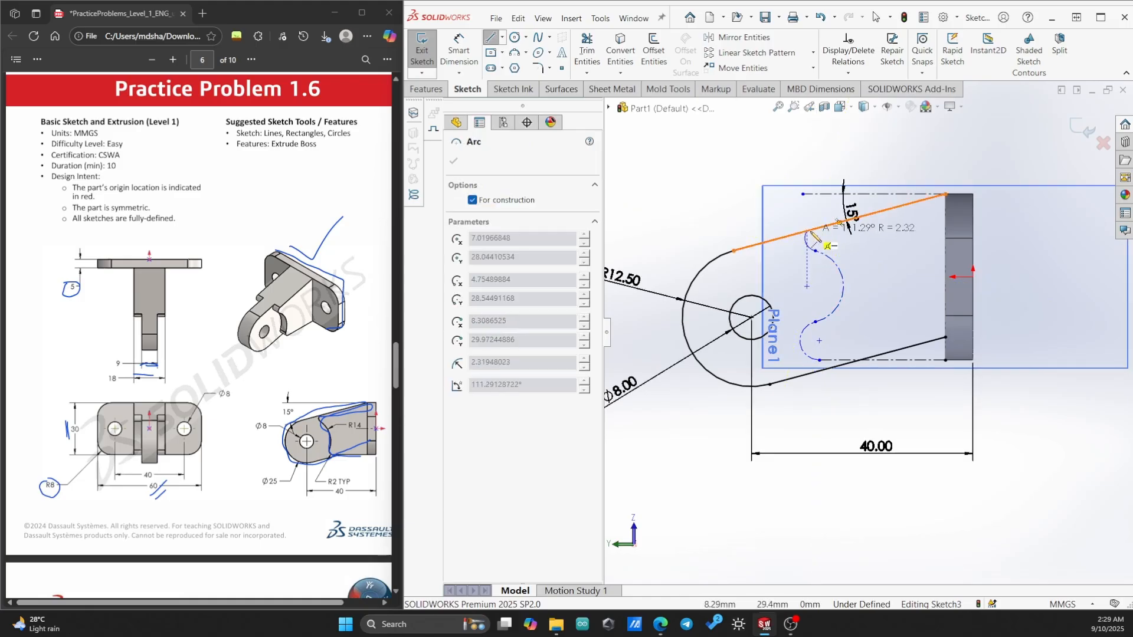
pyautogui.click(808, 231)
pyautogui.press('Escape')
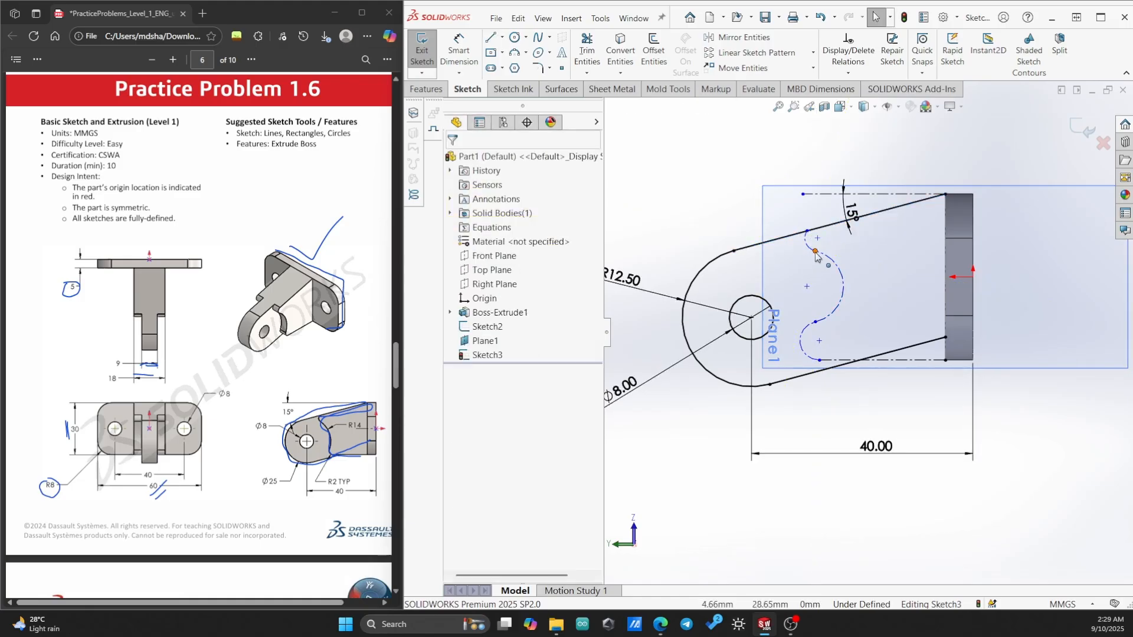
pyautogui.click(815, 321)
pyautogui.click(815, 251)
pyautogui.click(731, 208)
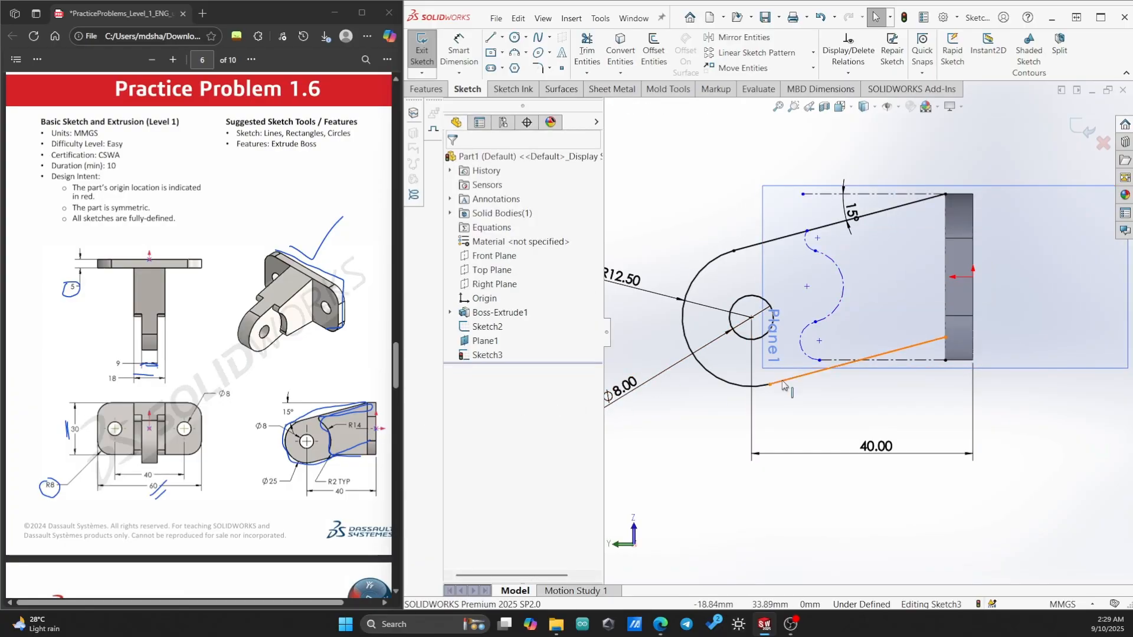
# Erase the ink outlines from the side view in the practice PDF
pyautogui.click(37, 59)
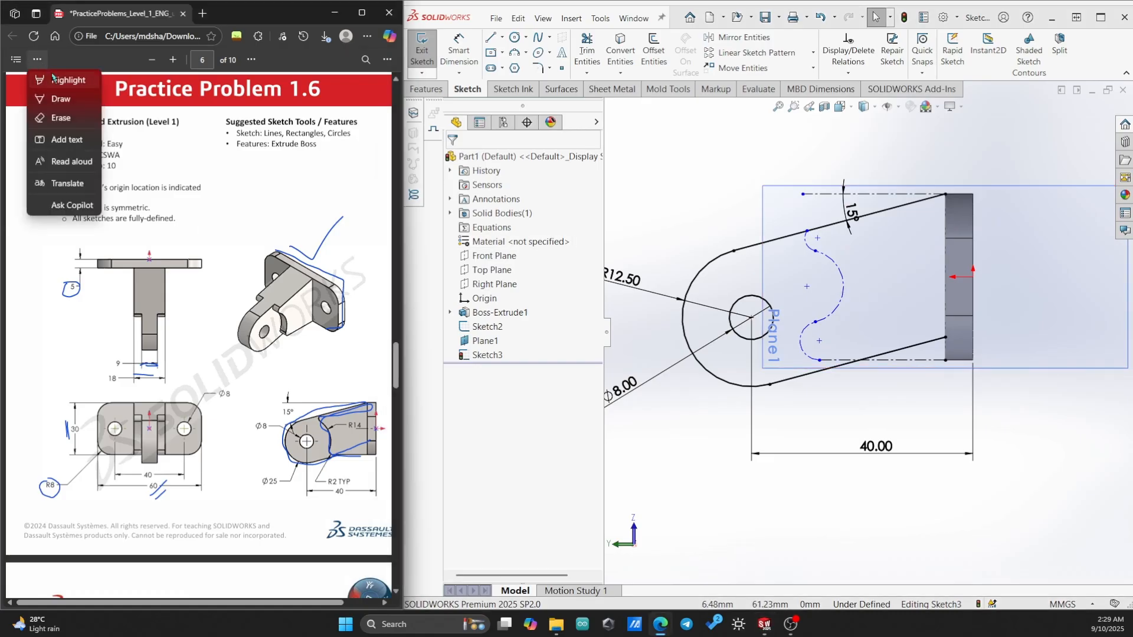
pyautogui.click(59, 117)
pyautogui.click(353, 428)
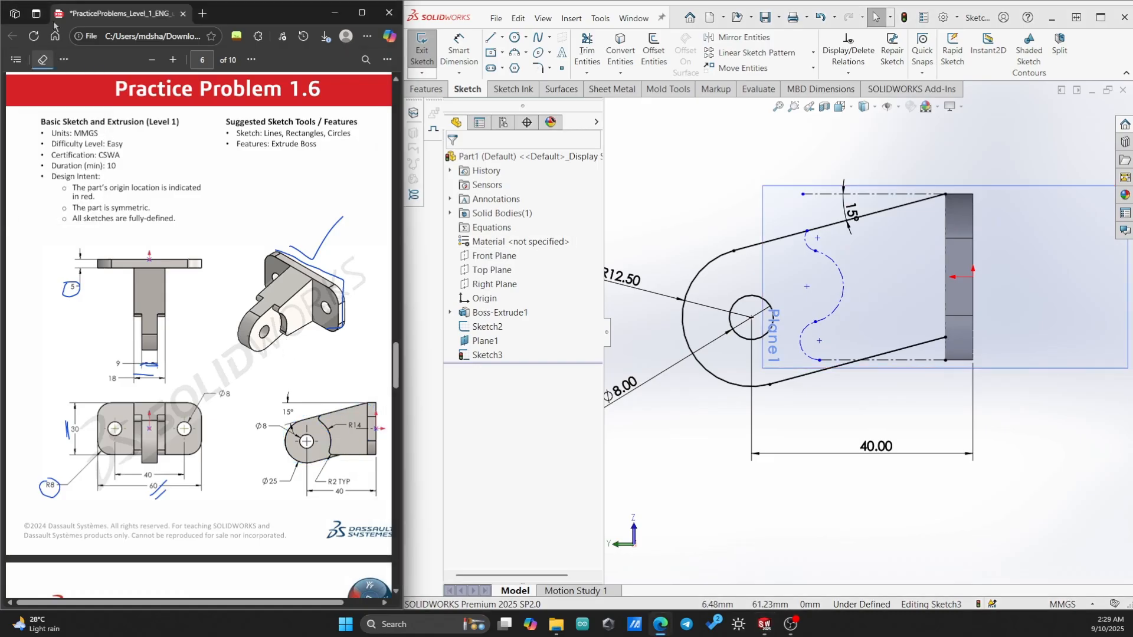
# In the SOLIDWORKS sketch, dimension the middle construction arc's radius as 14 mm
pyautogui.click(459, 52)
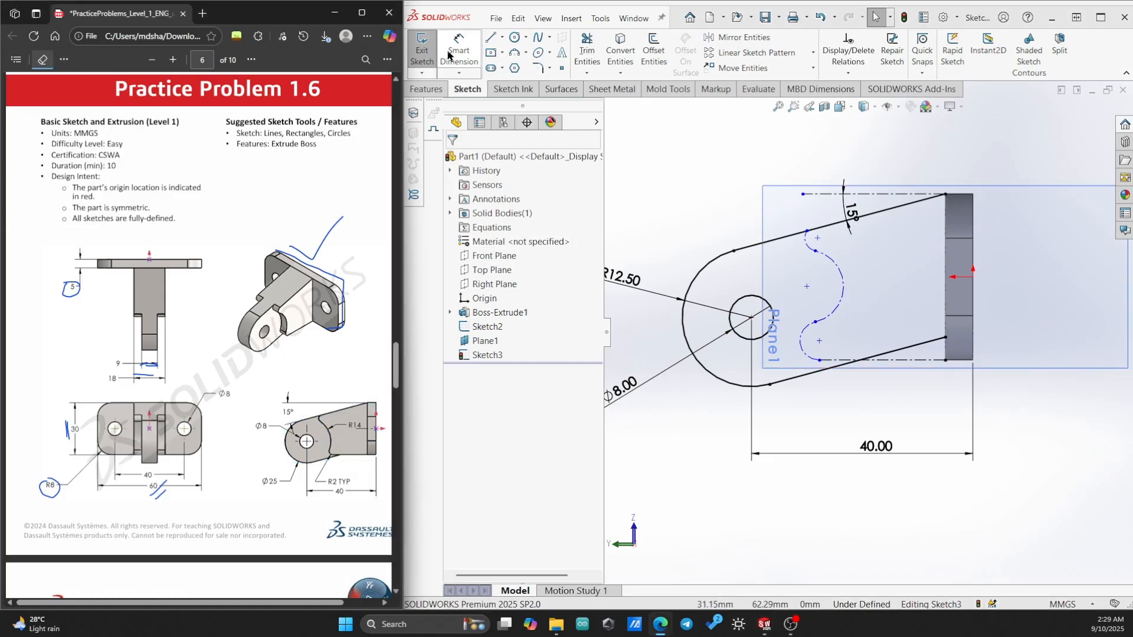
pyautogui.click(842, 294)
pyautogui.click(900, 277)
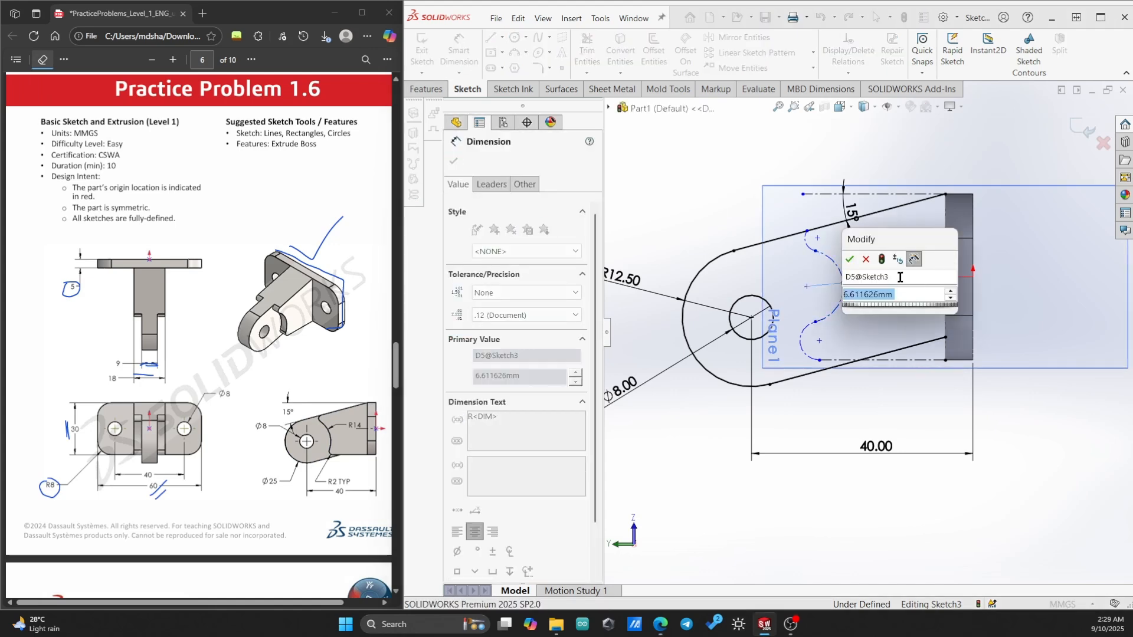
pyautogui.write('14')
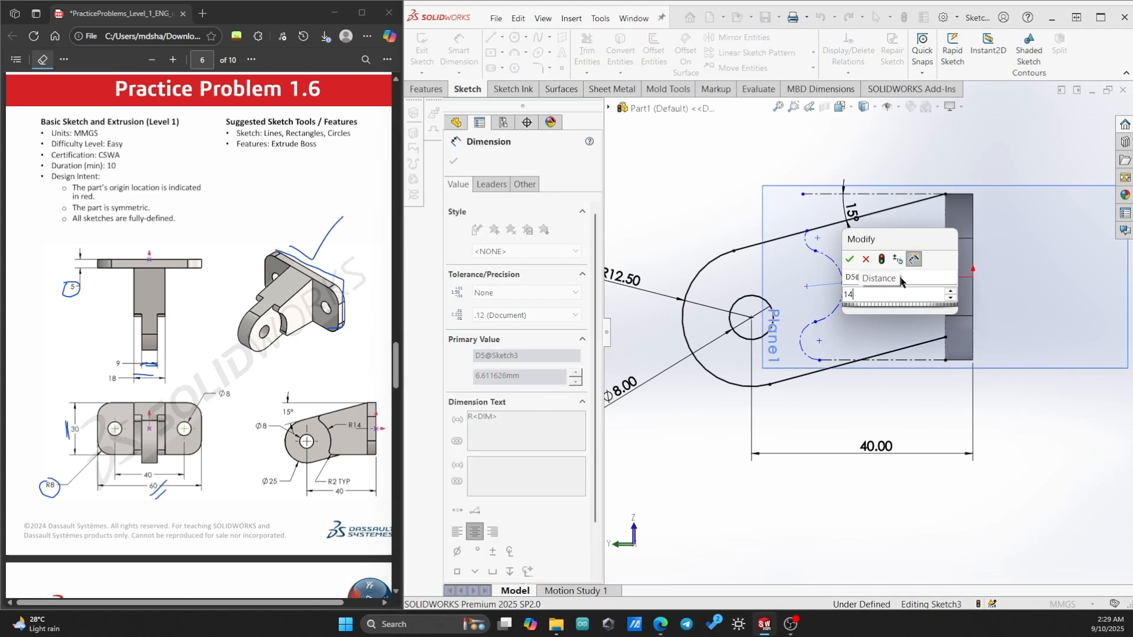
pyautogui.press('Return')
pyautogui.press('Escape')
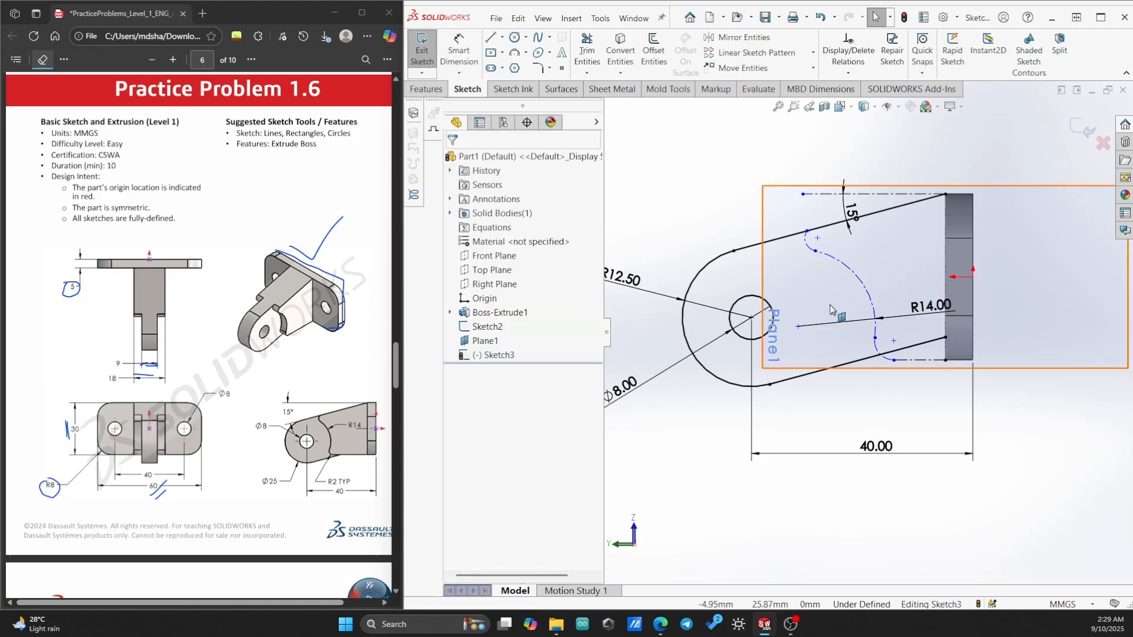
# Dimension the lower small construction arc's radius as 2 mm
pyautogui.click(459, 51)
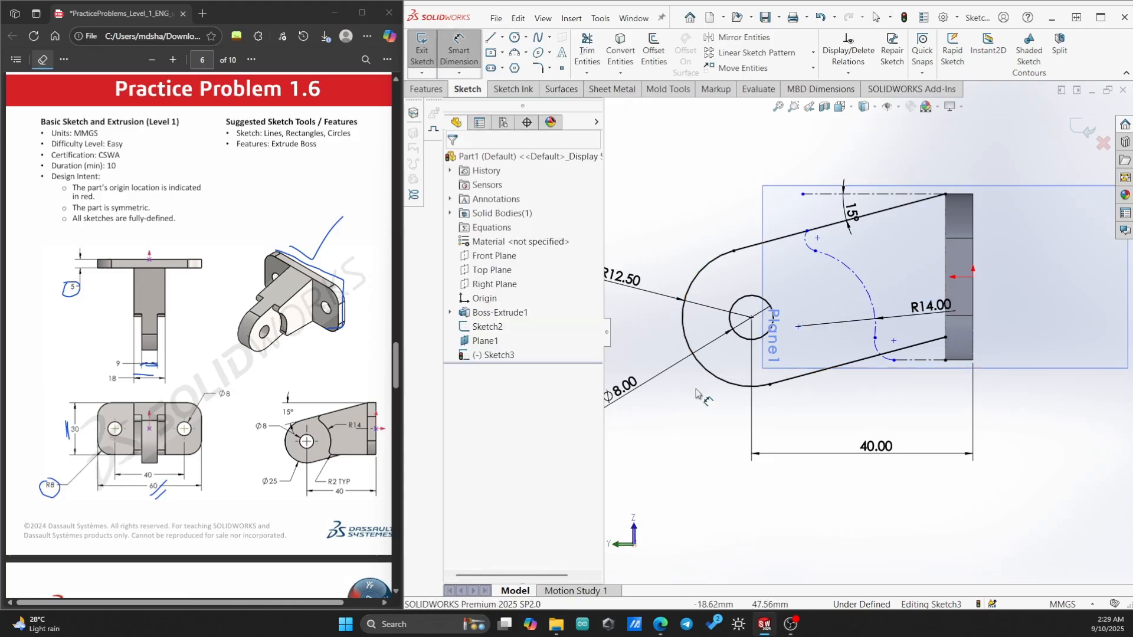
pyautogui.click(882, 356)
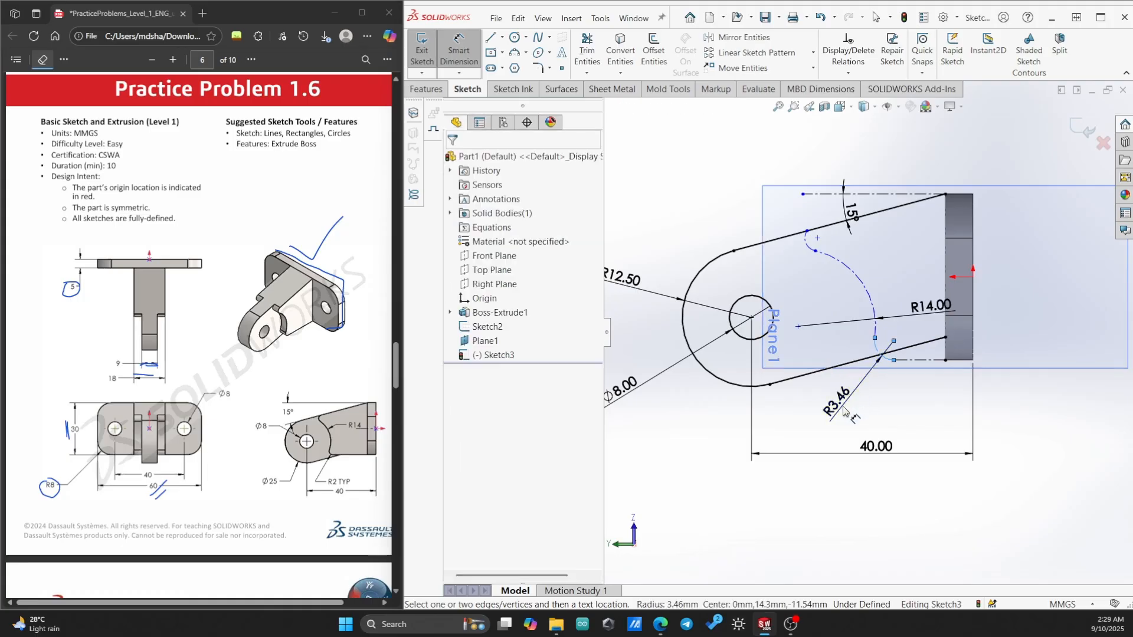
pyautogui.click(843, 405)
pyautogui.write('2')
pyautogui.press('Return')
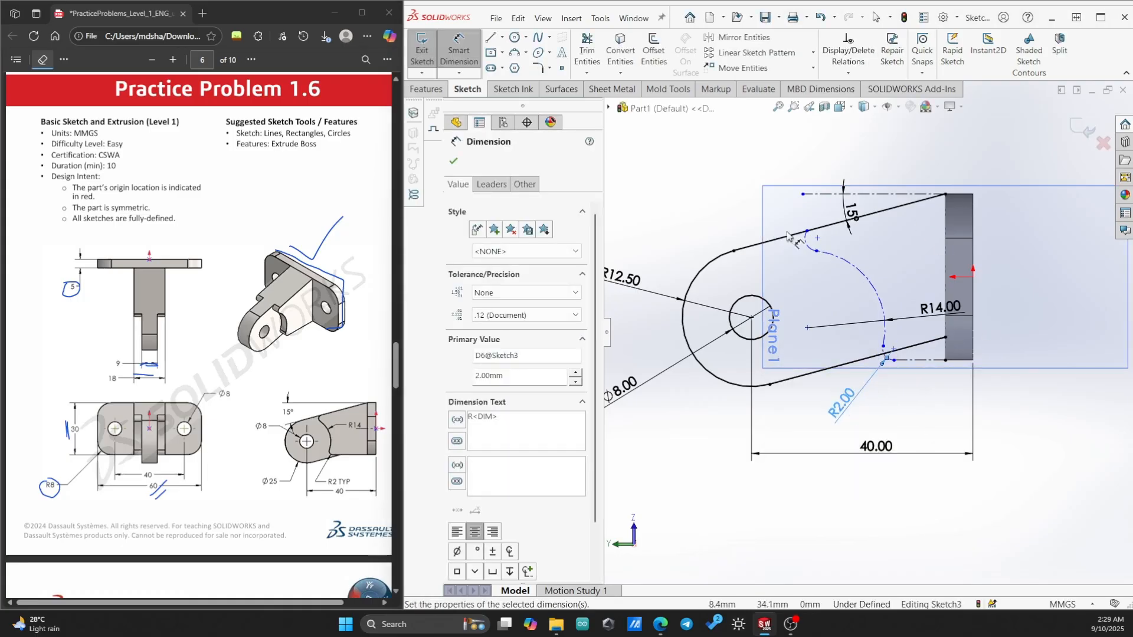
# Dimension the upper small construction arc's radius as 2 mm
pyautogui.click(809, 247)
pyautogui.click(791, 258)
pyautogui.press('Return')
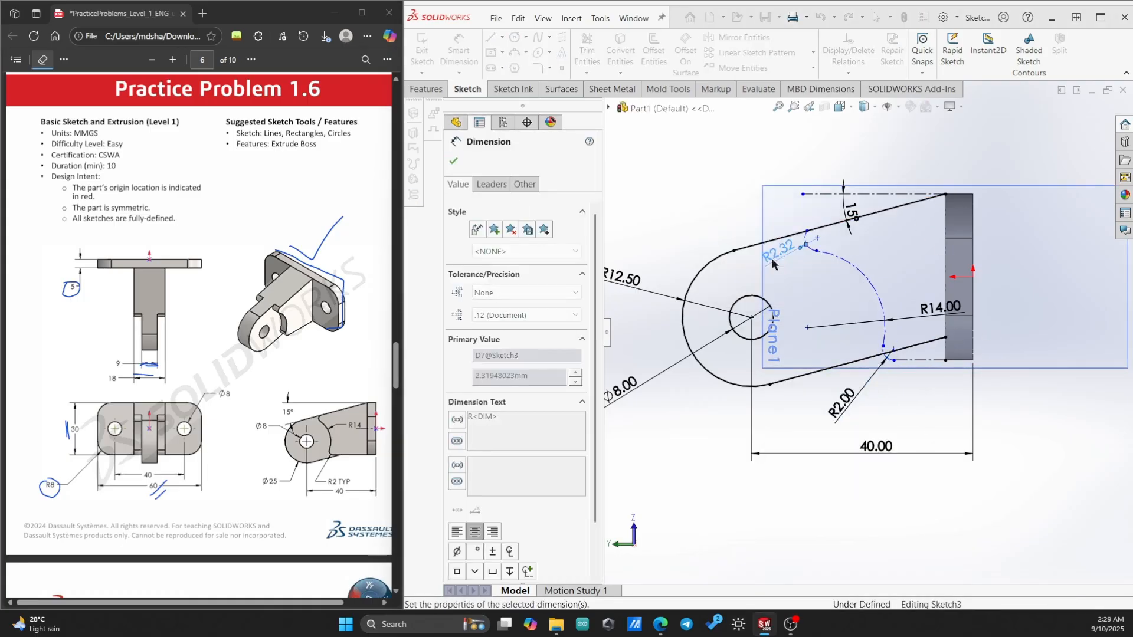
pyautogui.press('Escape')
# Make the upper 2 mm construction arc tangent to the arm's upper side line
pyautogui.scroll(4, 791, 258)
pyautogui.click(817, 243)
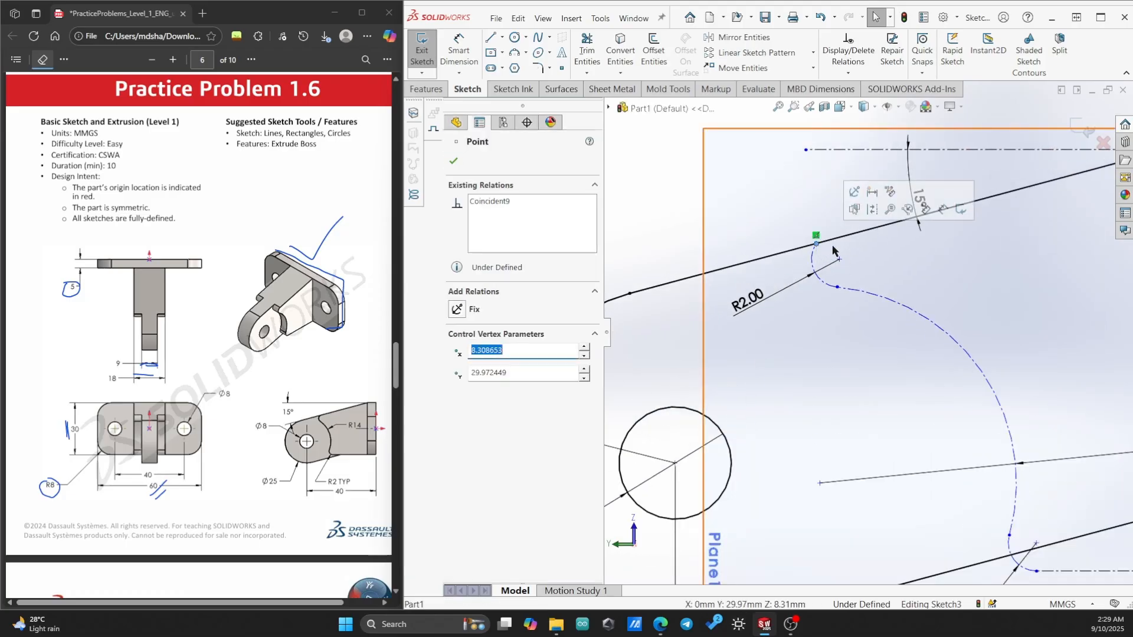
pyautogui.keyDown('ctrl'); pyautogui.click(841, 244); pyautogui.keyUp('ctrl')
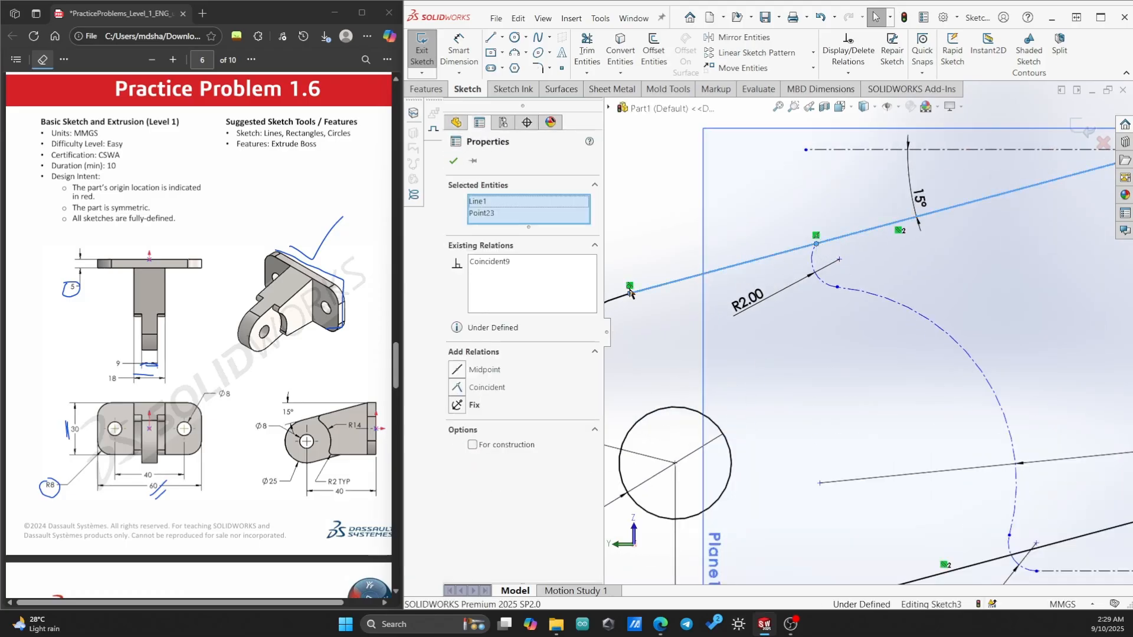
pyautogui.click(688, 233)
pyautogui.click(804, 248)
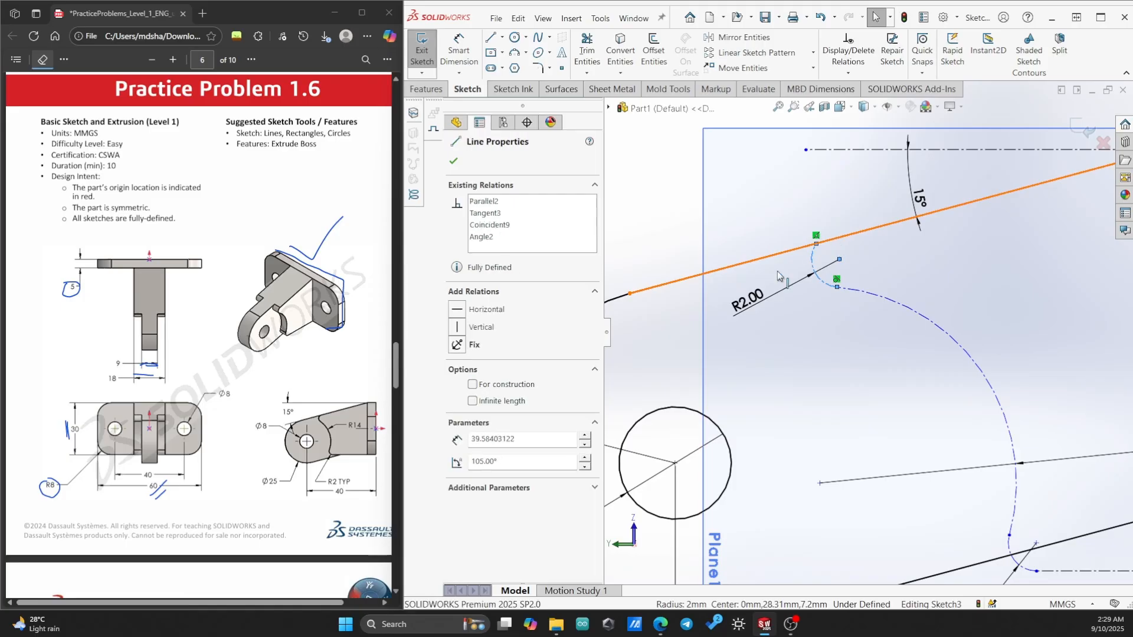
pyautogui.keyDown('ctrl'); pyautogui.click(812, 257); pyautogui.keyUp('ctrl')
pyautogui.click(458, 370)
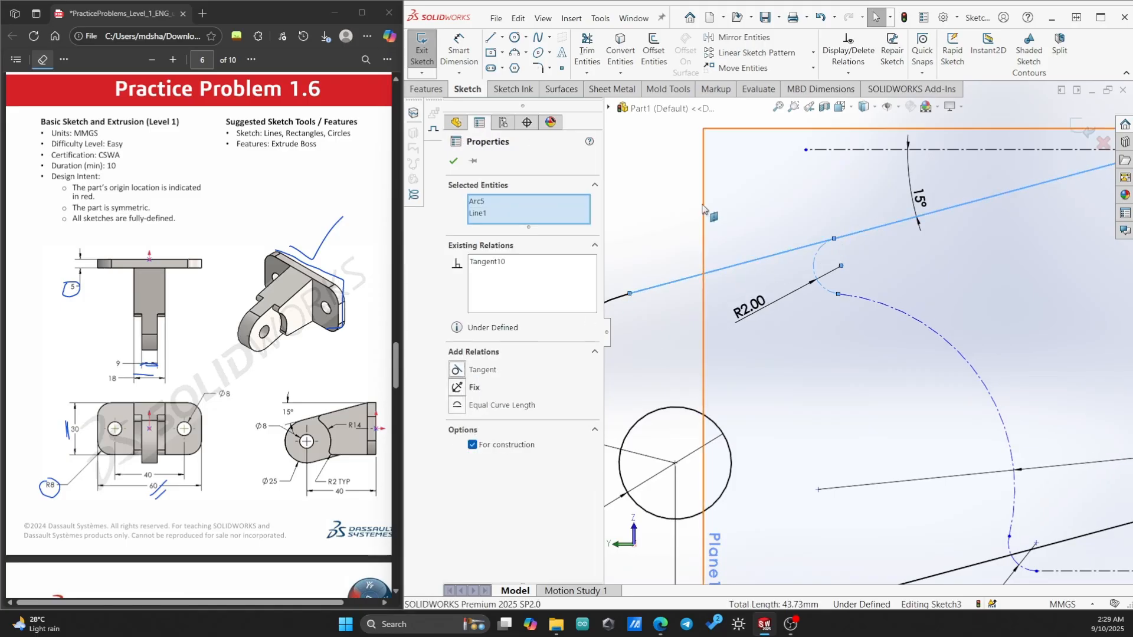
# Make the 14 mm construction arc's centre coincident with the centre of the arm's 8 mm hole
pyautogui.click(657, 211)
pyautogui.scroll(3, 836, 305)
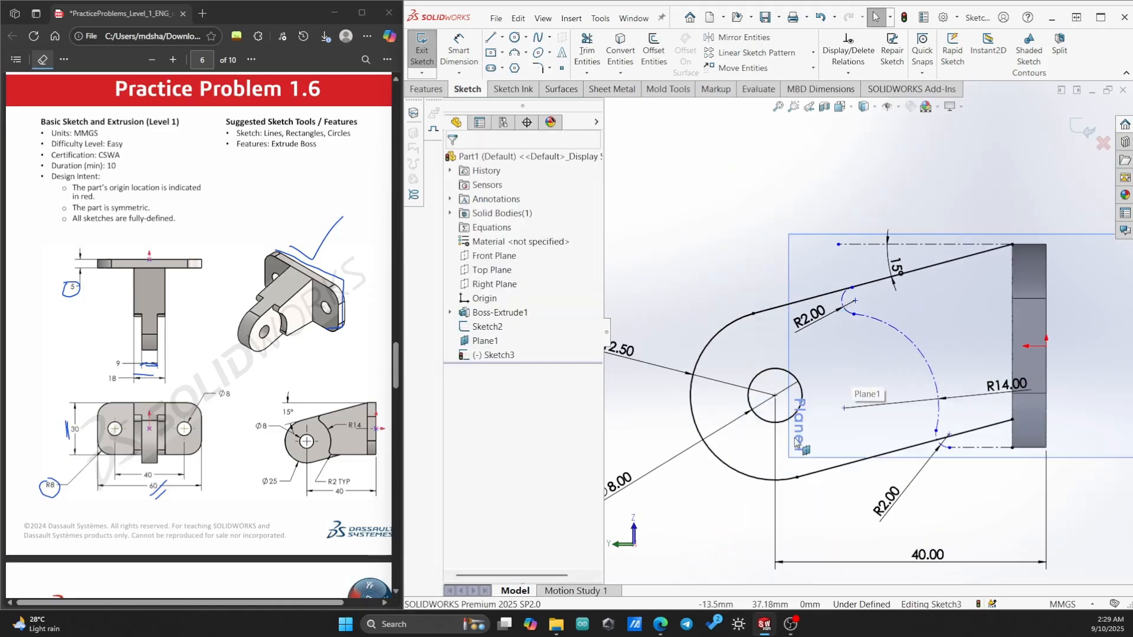
pyautogui.click(845, 407)
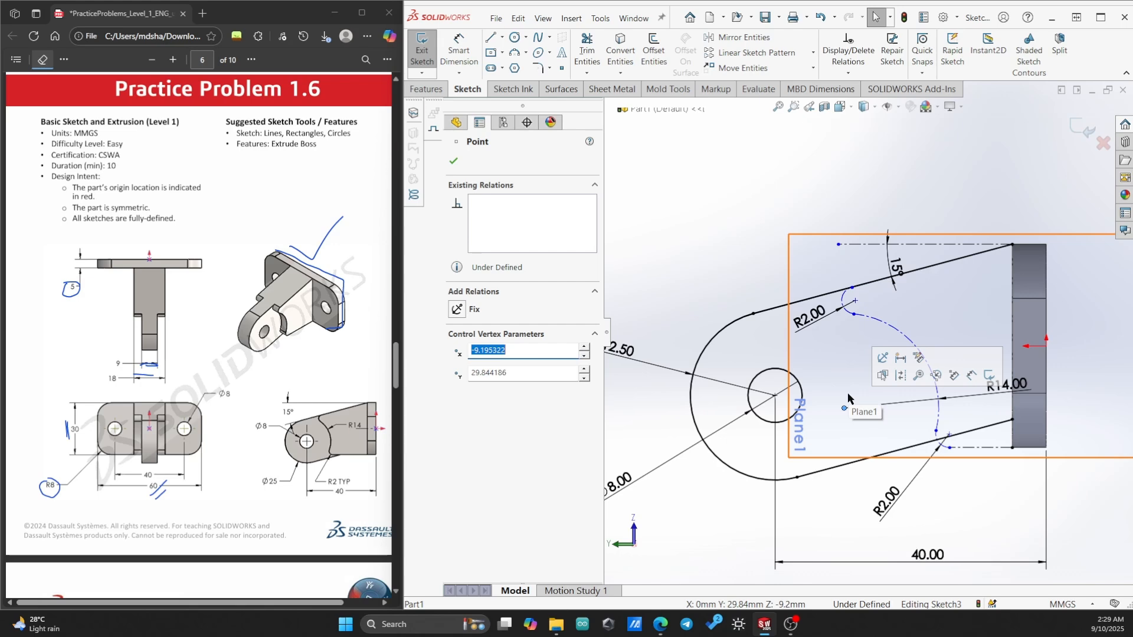
pyautogui.keyDown('ctrl'); pyautogui.click(775, 395); pyautogui.keyUp('ctrl')
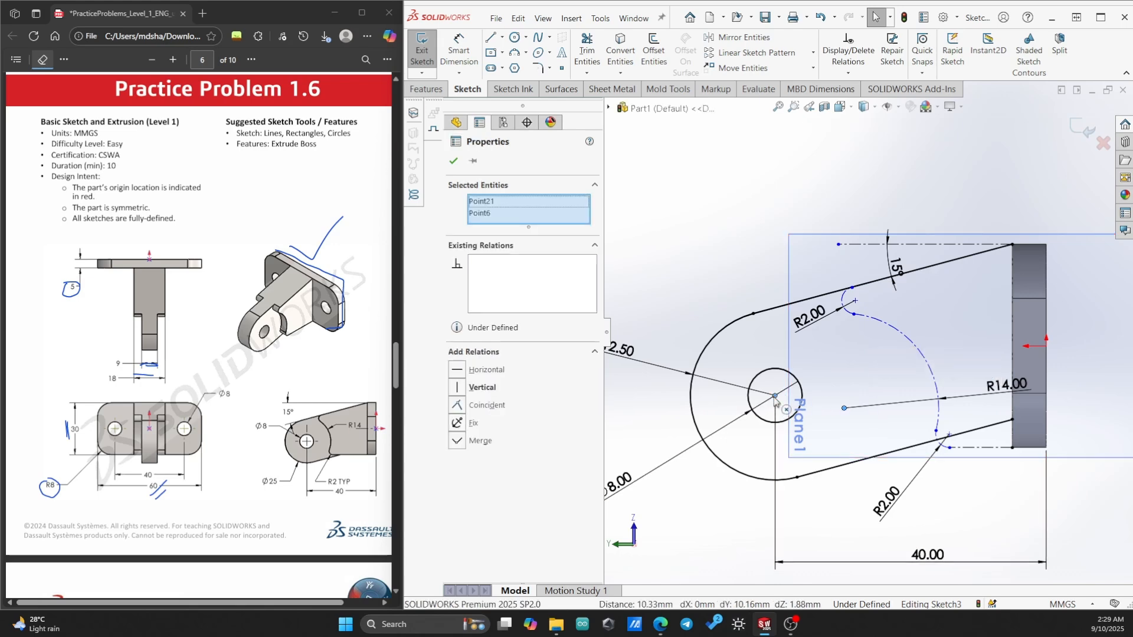
pyautogui.click(455, 407)
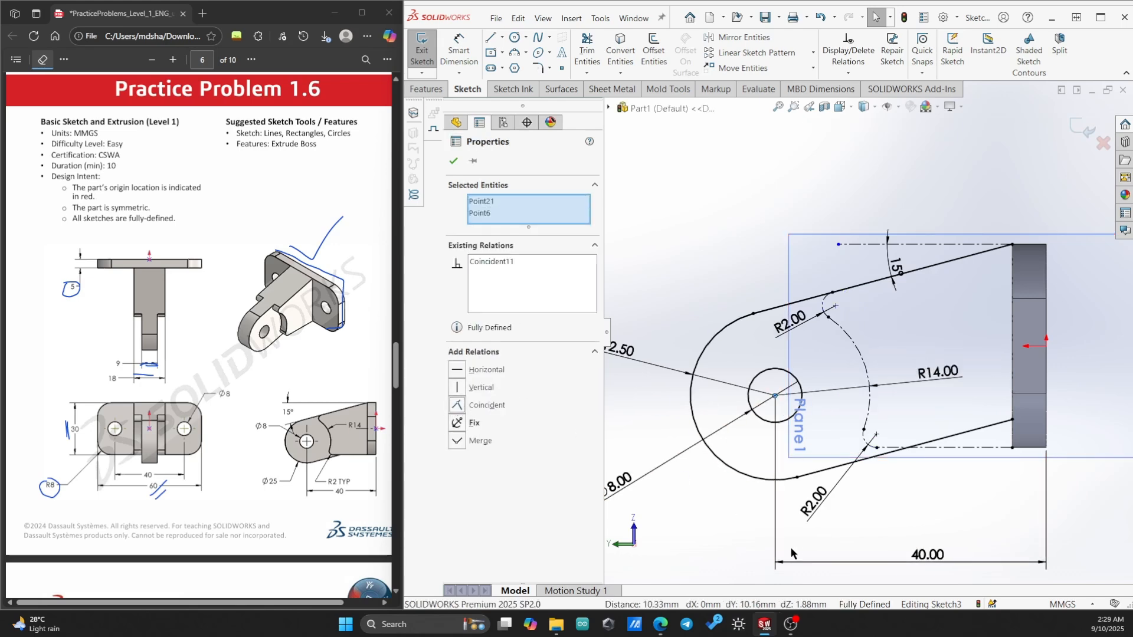
pyautogui.click(714, 543)
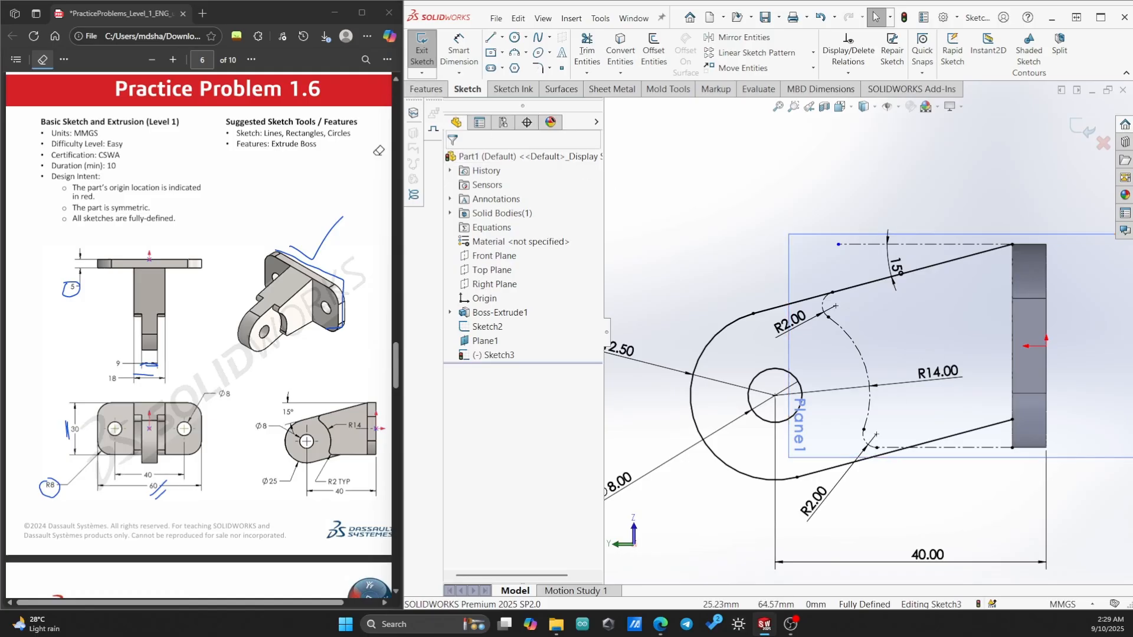
pyautogui.click(259, 322)
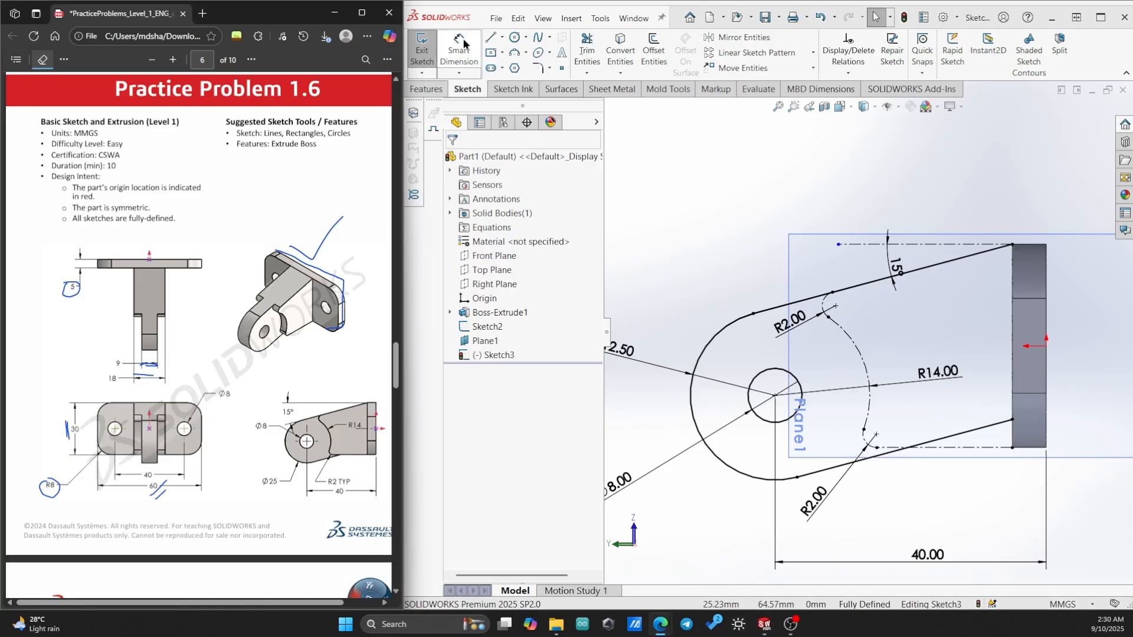
pyautogui.click(426, 89)
pyautogui.click(428, 51)
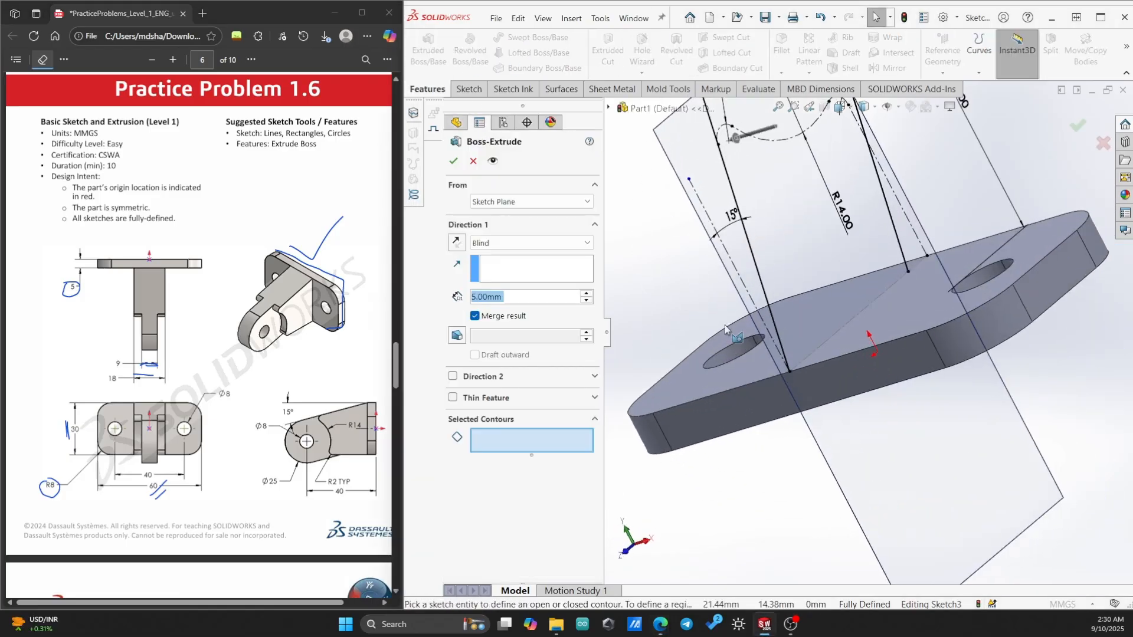
pyautogui.click(809, 207)
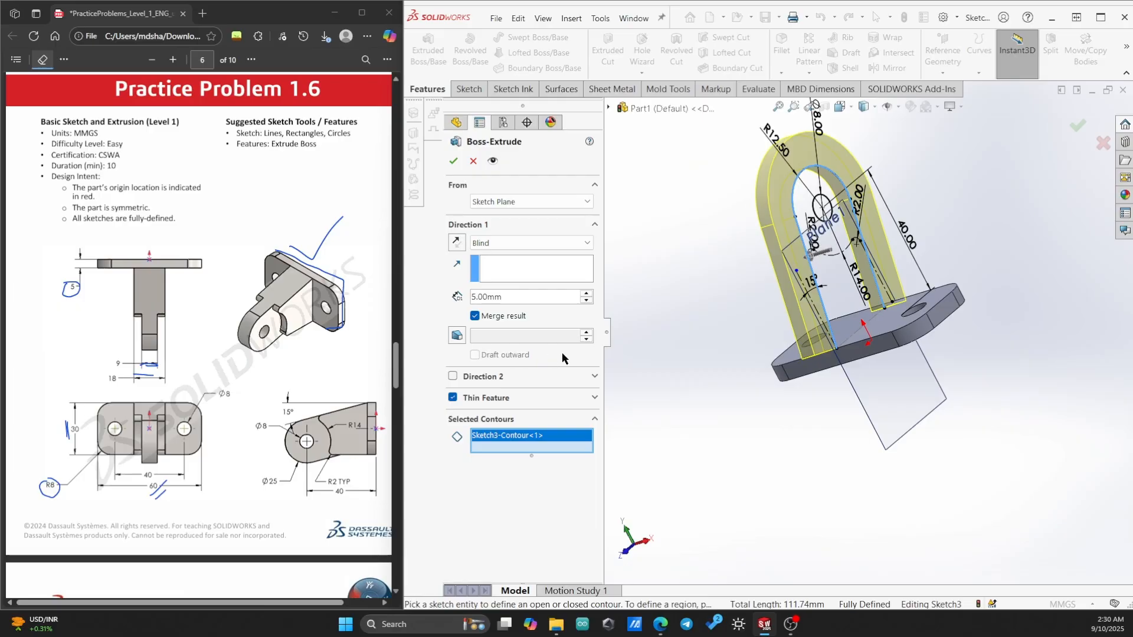
pyautogui.press('Escape')
# Close the arm profile with a line joining the open ends of its two side lines at the base plate
pyautogui.moveTo(756, 370)
pyautogui.mouseDown(button='middle')
pyautogui.moveTo(878, 318)
pyautogui.moveTo(873, 272)
pyautogui.mouseUp(button='middle')
pyautogui.hotkey('ctrl', 'space')
pyautogui.click(773, 418)
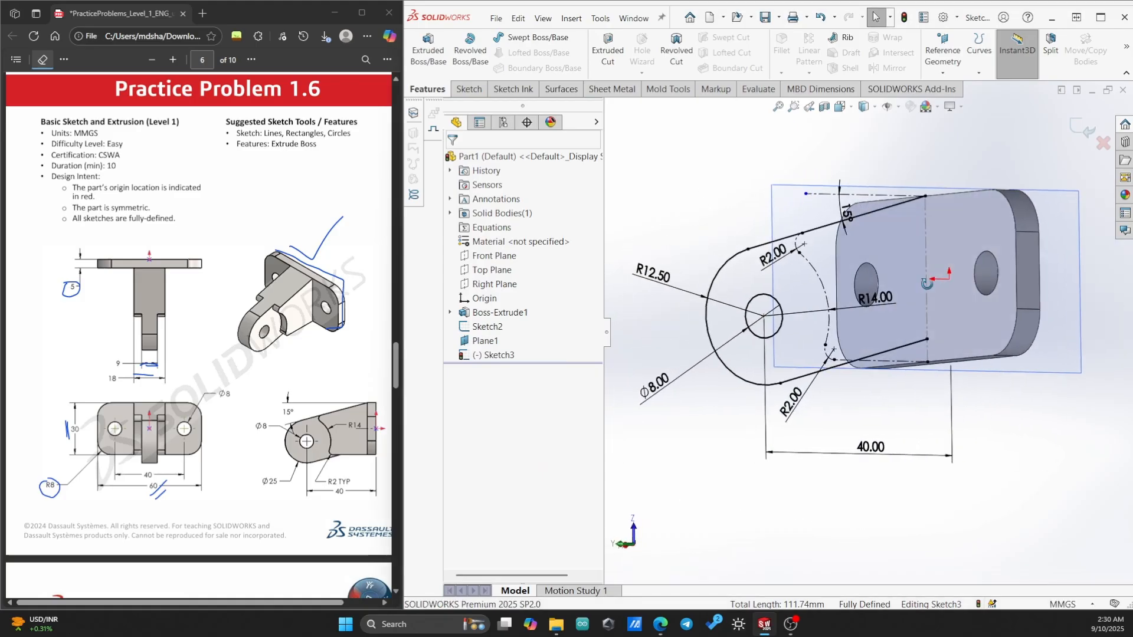
pyautogui.click(466, 88)
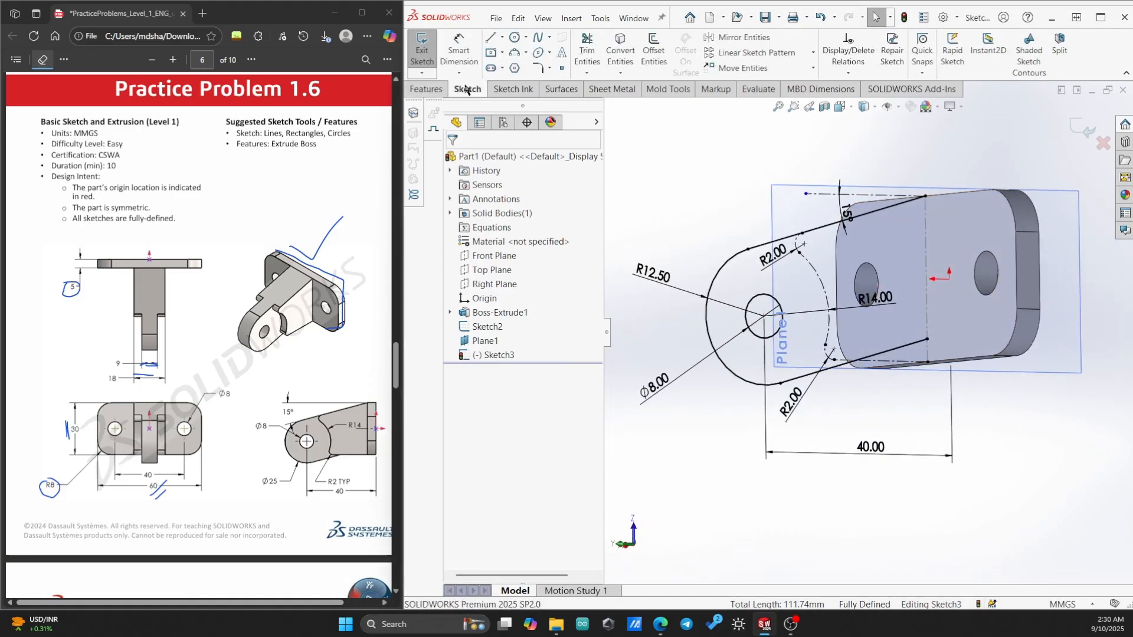
pyautogui.click(493, 42)
pyautogui.click(925, 196)
pyautogui.click(927, 340)
pyautogui.press('Escape')
# Extrude the closed arm profile 9 mm using the Mid Plane end condition, merged with the base plate
pyautogui.click(426, 89)
pyautogui.click(419, 61)
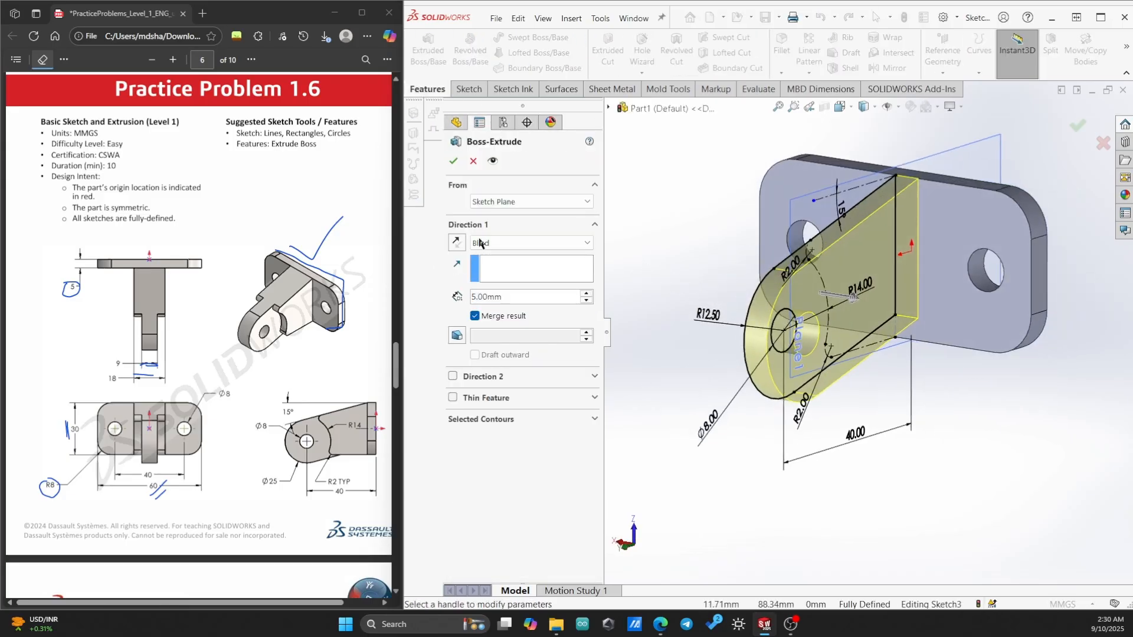
pyautogui.click(507, 244)
pyautogui.click(503, 315)
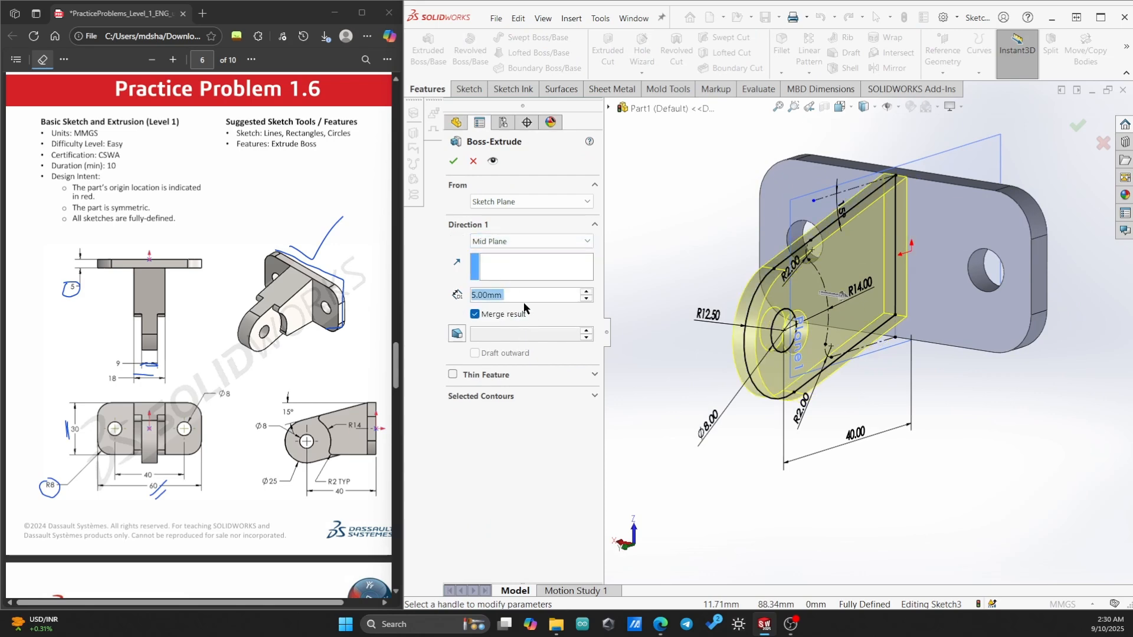
pyautogui.write('9')
pyautogui.click(454, 161)
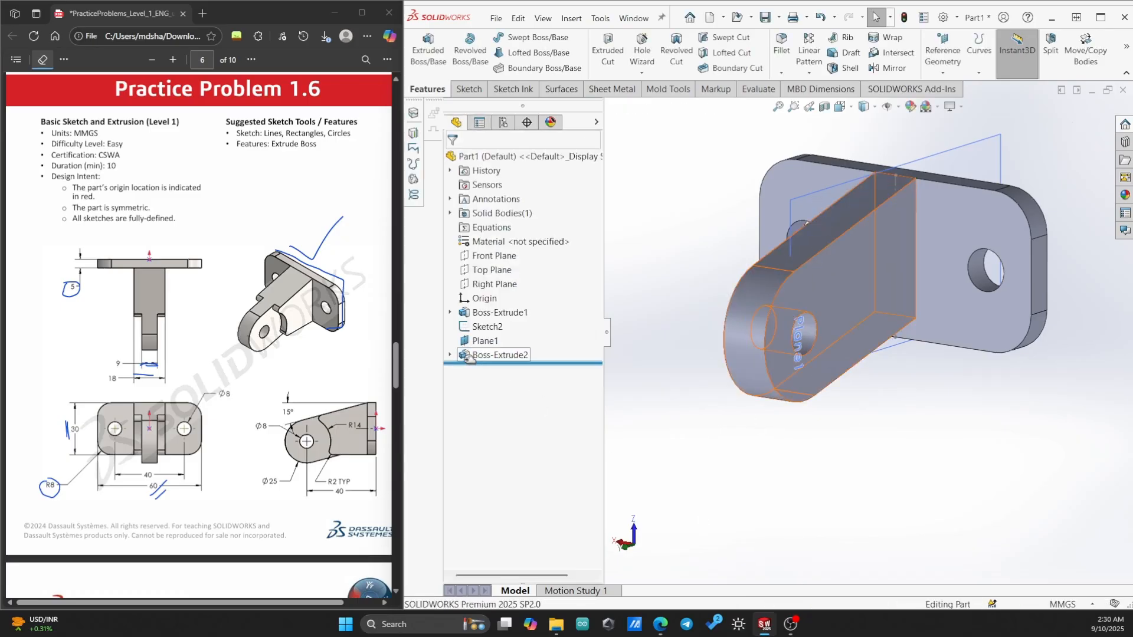
# Show the sketch under the arm extrusion so its construction outline can be reused
pyautogui.click(451, 354)
pyautogui.rightClick(501, 369)
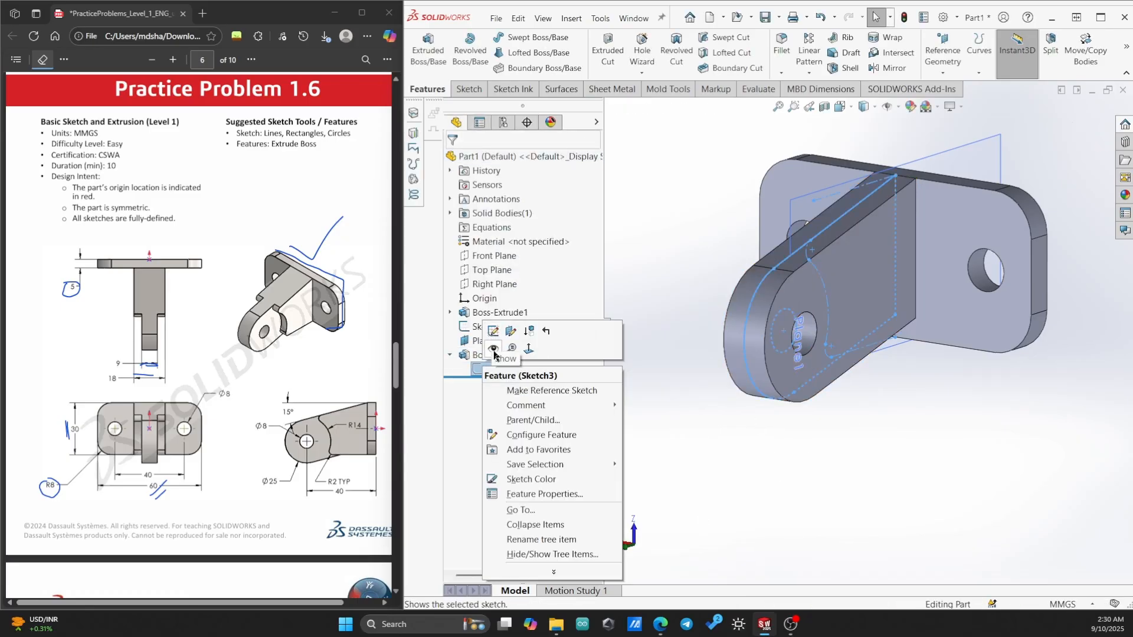
pyautogui.click(803, 470)
pyautogui.moveTo(802, 474); pyautogui.dragTo(797, 448, button='middle')
# Start a sketch on Plane1 and convert the arm's construction chain with the R14 and R2 arcs into solid sketch lines
pyautogui.click(483, 342)
pyautogui.rightClick(483, 342)
pyautogui.click(494, 321)
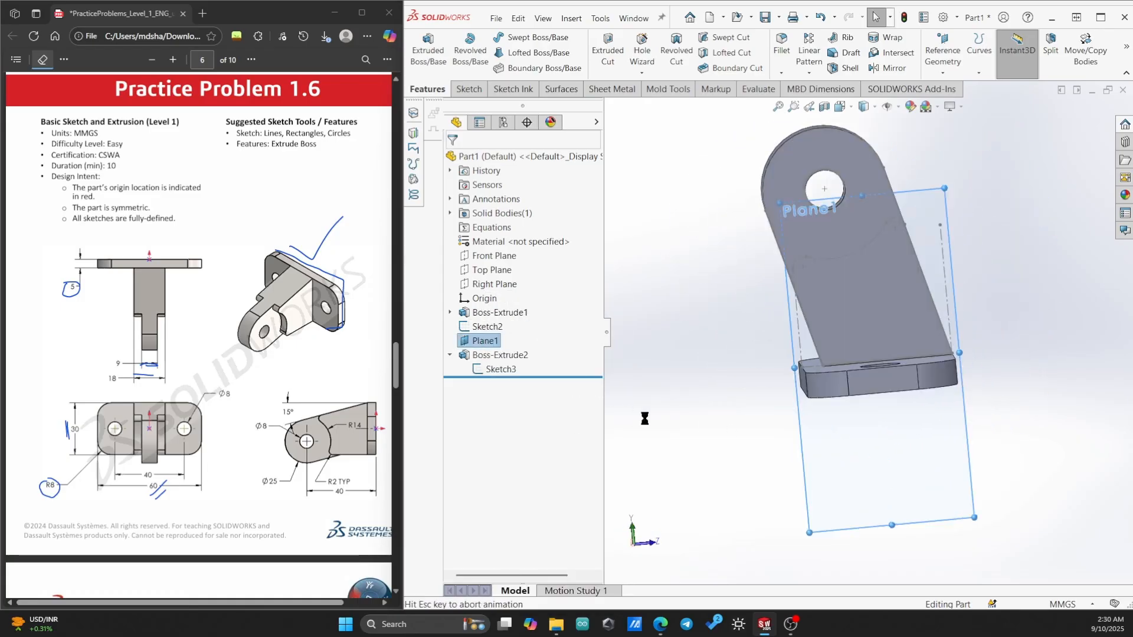
pyautogui.click(619, 52)
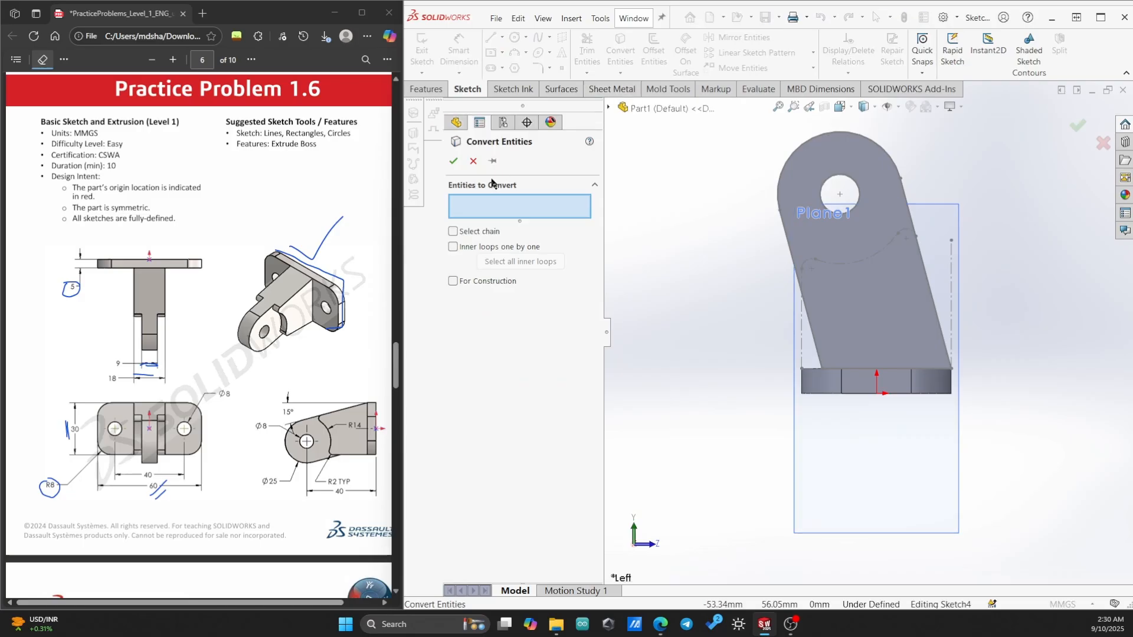
pyautogui.click(801, 321)
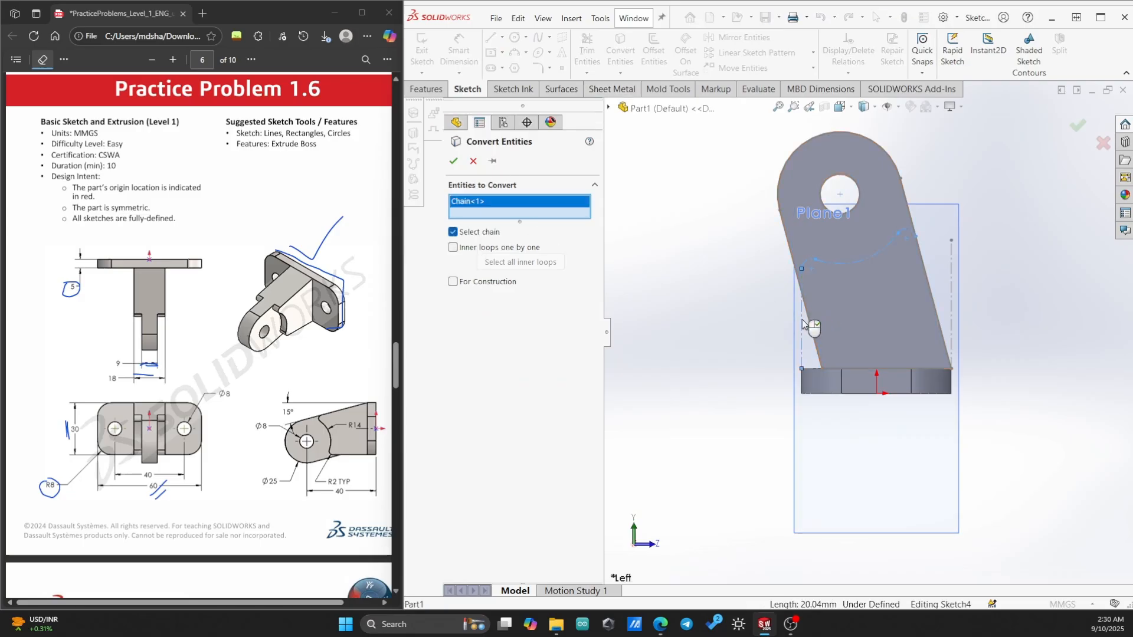
pyautogui.click(453, 160)
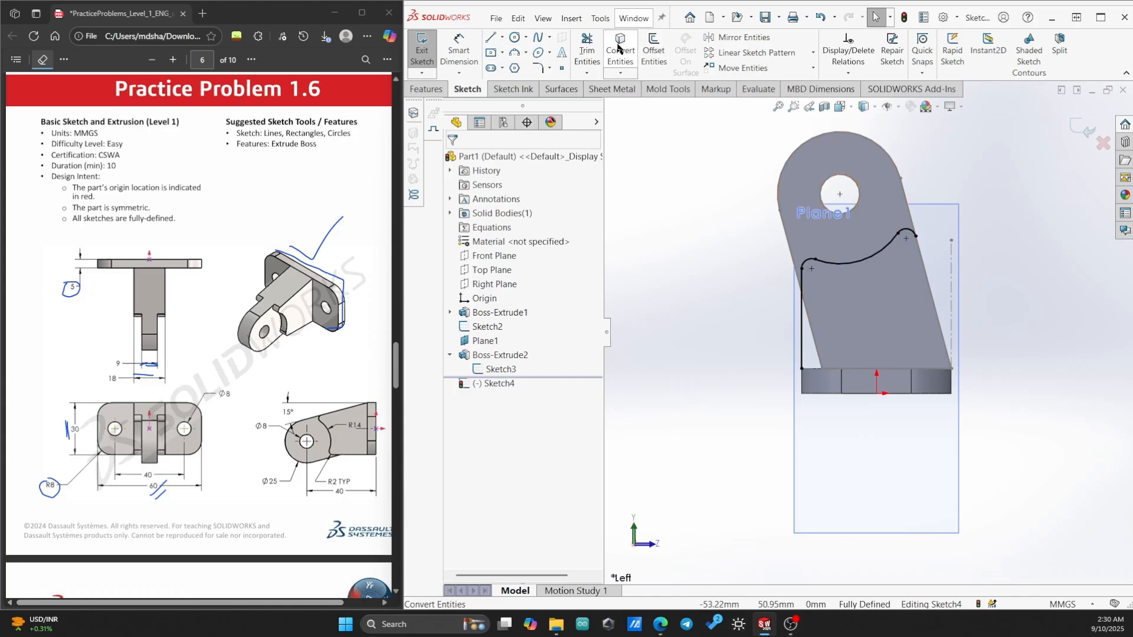
# Convert the arm's outer edge chain into the same sketch
pyautogui.click(622, 50)
pyautogui.click(928, 270)
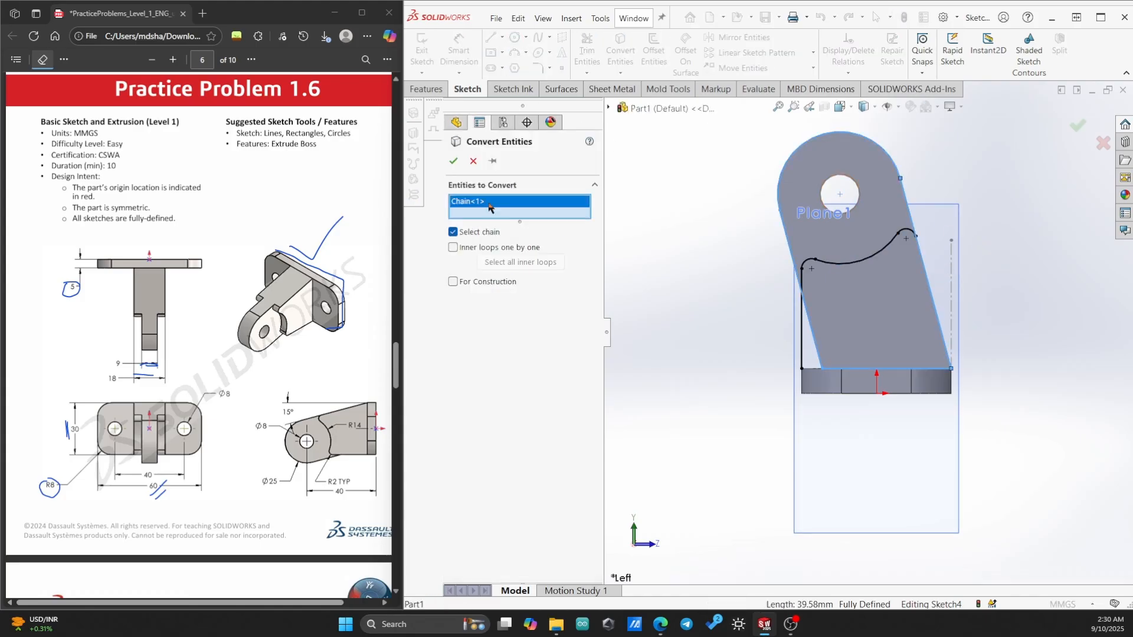
pyautogui.click(449, 161)
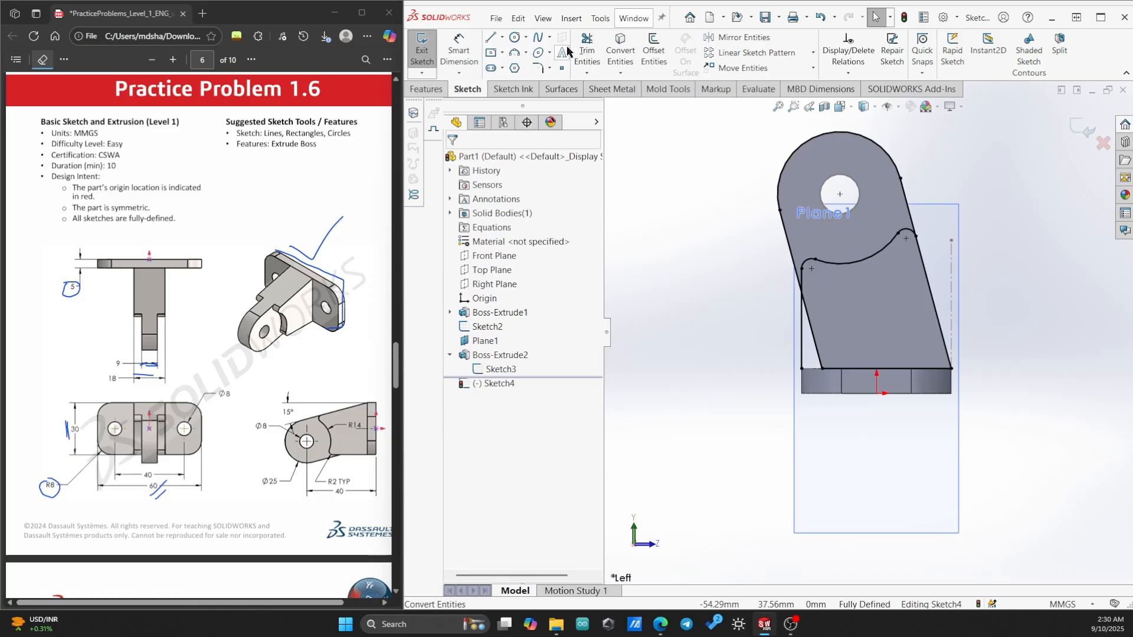
# Trim the converted arm outline beyond the step curve and the surplus slanted line, and extend the base line to the vertical line's end
pyautogui.click(587, 49)
pyautogui.moveTo(761, 241)
pyautogui.mouseDown()
pyautogui.moveTo(782, 206)
pyautogui.moveTo(807, 240)
pyautogui.mouseUp()
pyautogui.moveTo(896, 211); pyautogui.dragTo(924, 208)
pyautogui.scroll(-5, 852, 335)
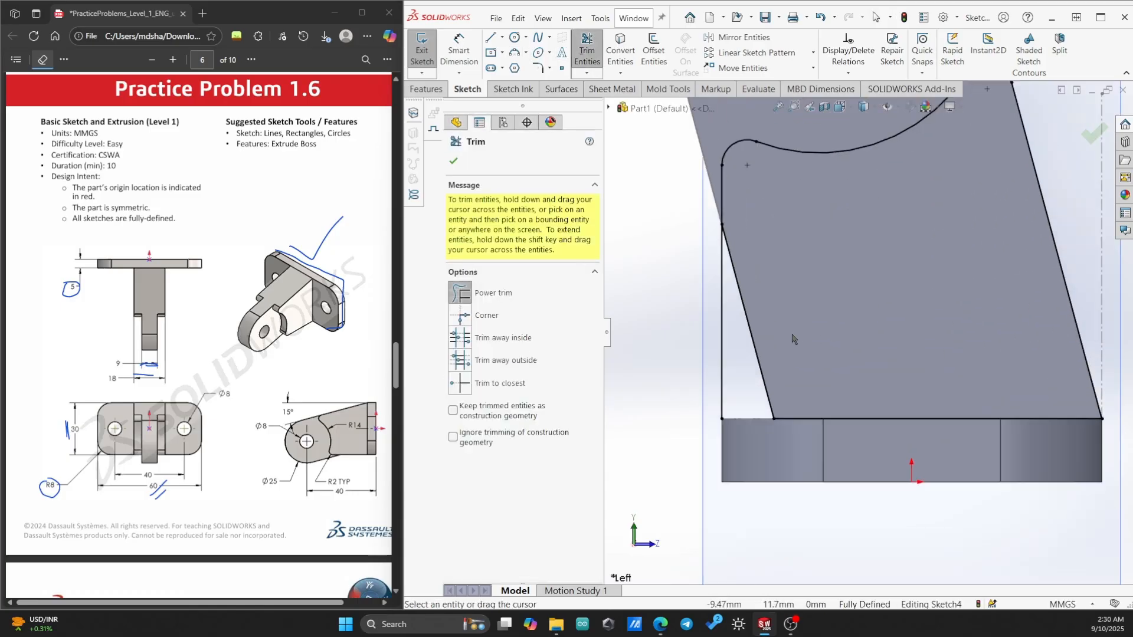
pyautogui.press('Escape')
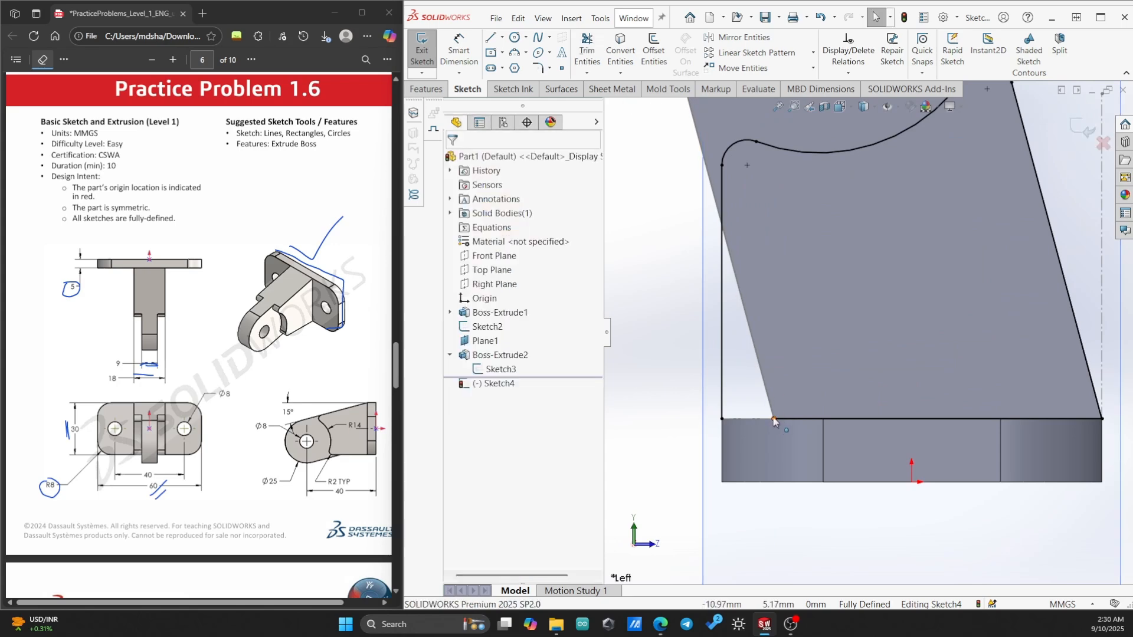
pyautogui.moveTo(774, 419); pyautogui.dragTo(723, 419)
pyautogui.moveTo(726, 420); pyautogui.dragTo(752, 449, button='middle')
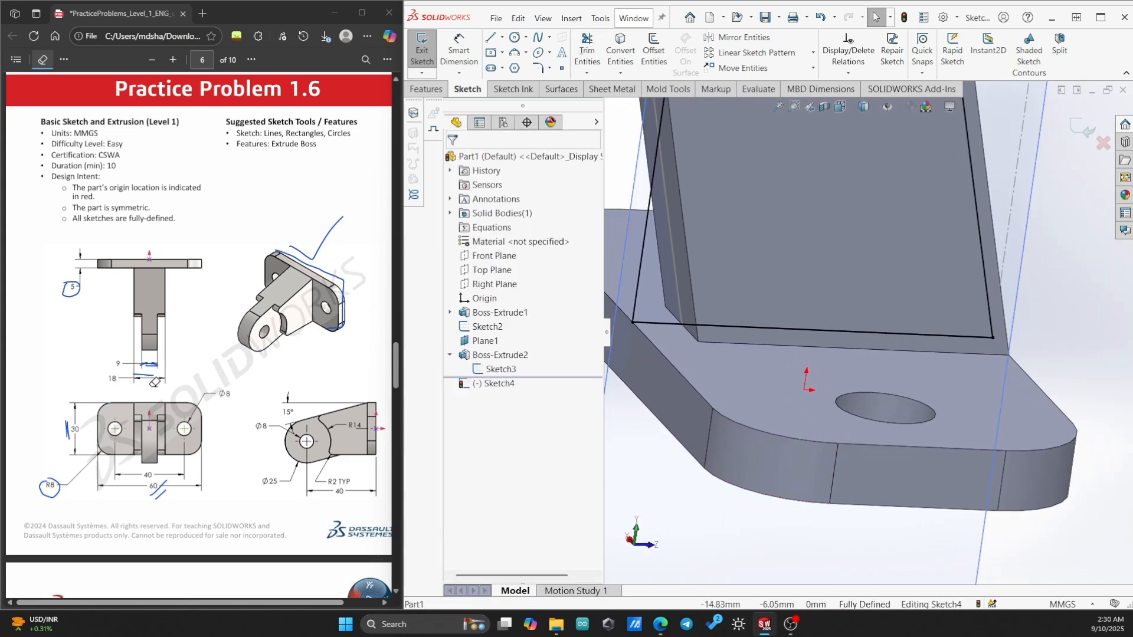
# Extrude the stepped profile 18 mm using the Mid Plane end condition, merged with the arm and plate
pyautogui.click(426, 89)
pyautogui.click(428, 50)
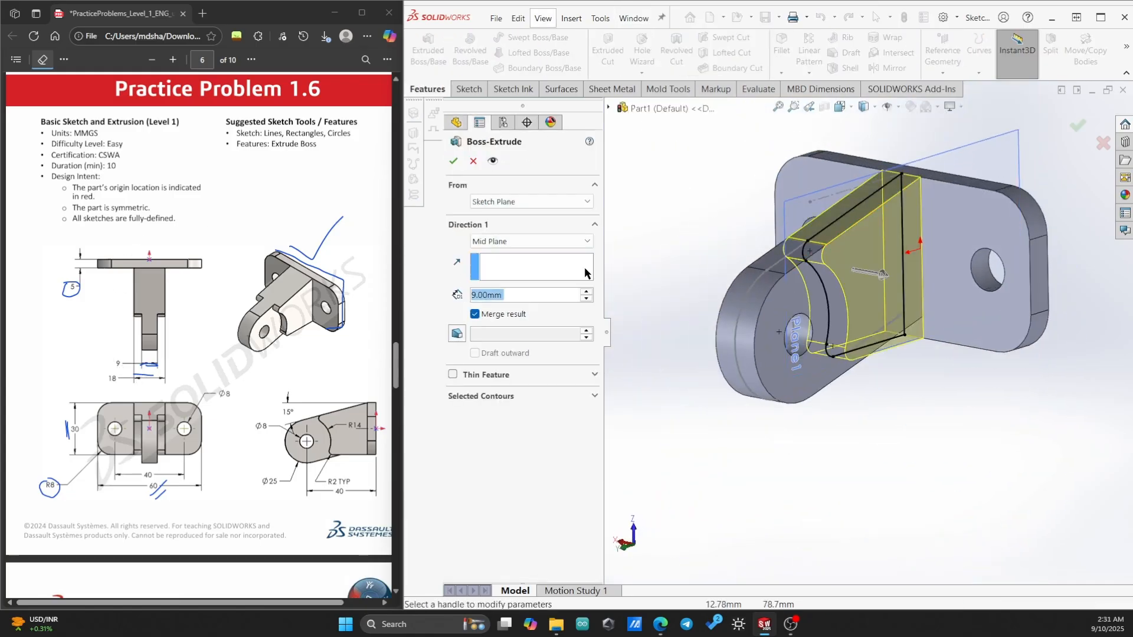
pyautogui.write('18')
pyautogui.press('Return')
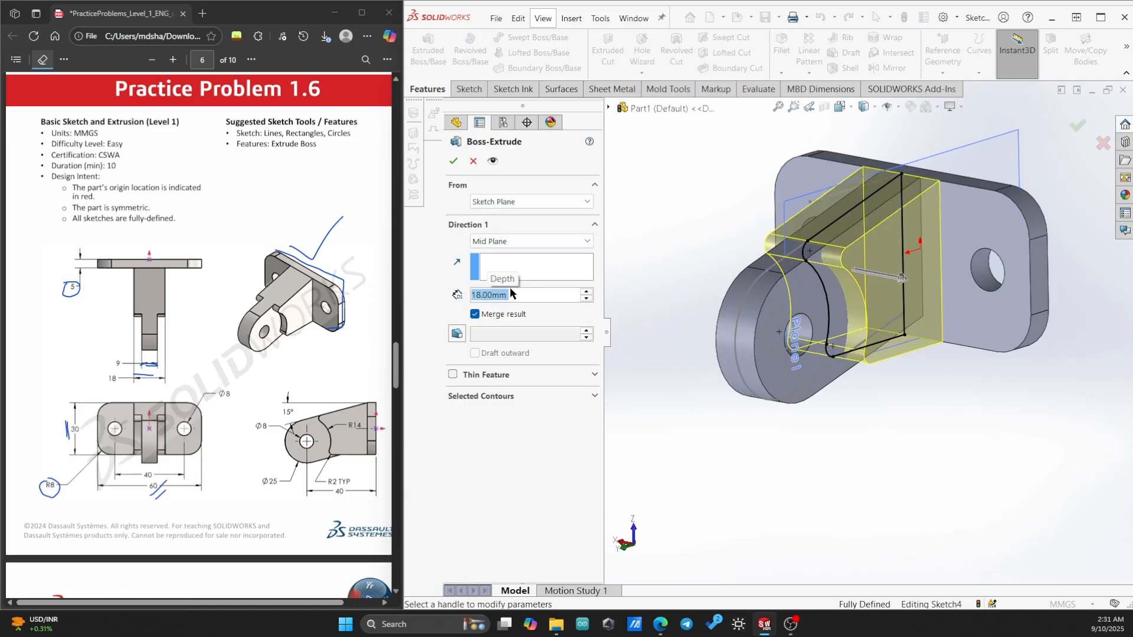
pyautogui.click(453, 161)
# Hide all reference planes and sketches in the model view and inspect the finished bracket
pyautogui.click(826, 392)
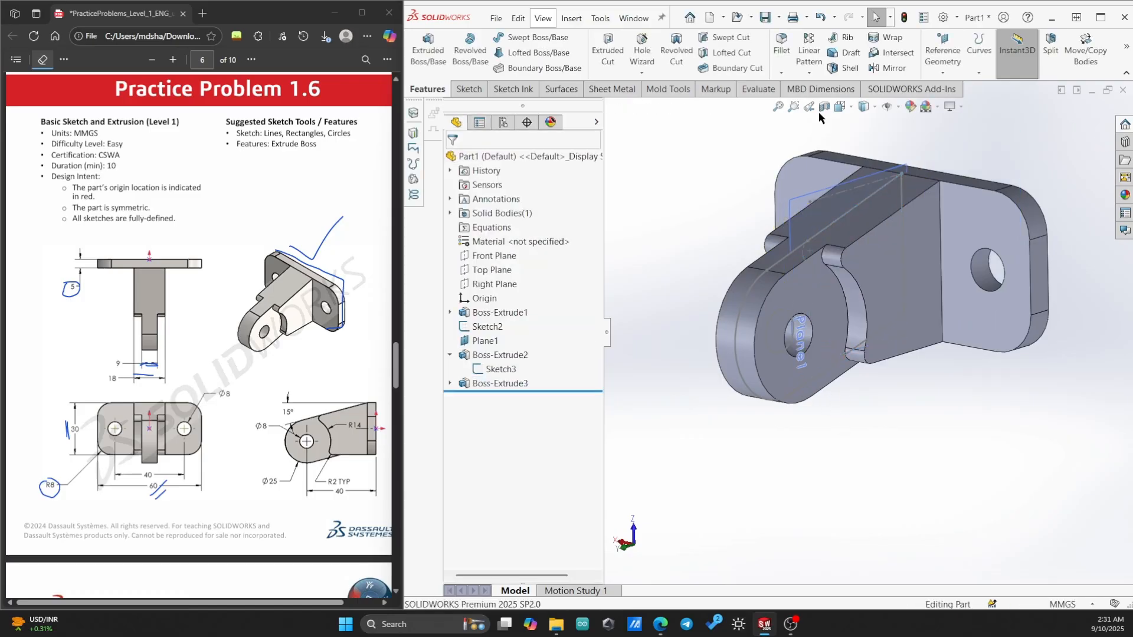
pyautogui.click(887, 107)
pyautogui.moveTo(798, 335)
pyautogui.mouseDown(button='middle')
pyautogui.moveTo(839, 263)
pyautogui.moveTo(782, 210)
pyautogui.moveTo(780, 252)
pyautogui.mouseUp(button='middle')
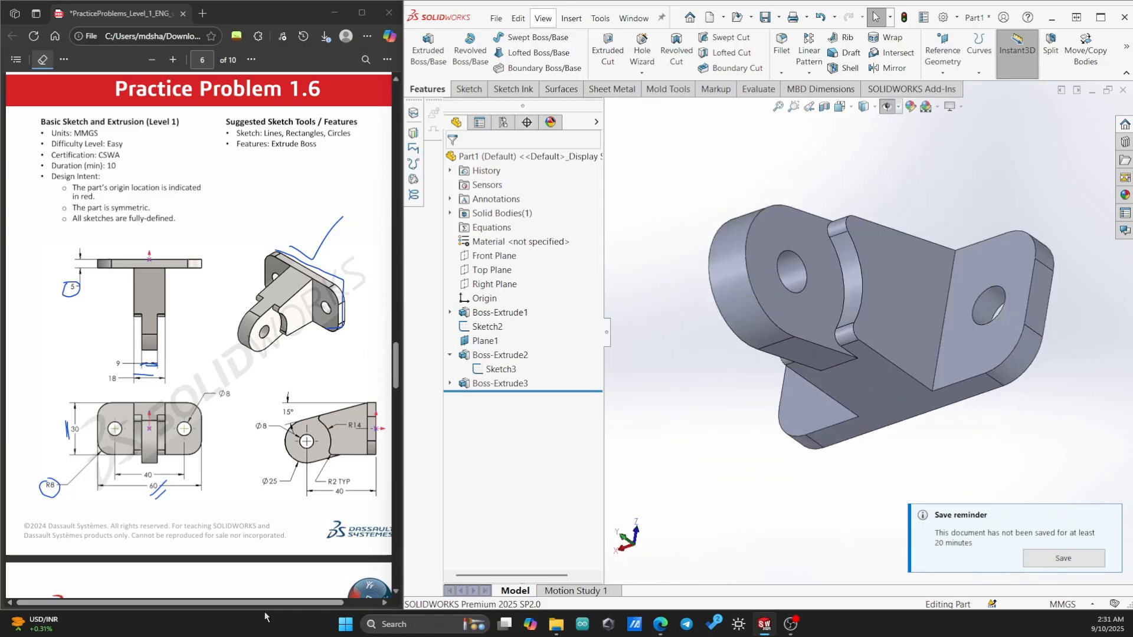
# Evaluate the bracket's mass properties and compare its volume with the volume given on the problem sheet
pyautogui.moveTo(266, 603); pyautogui.dragTo(300, 603)
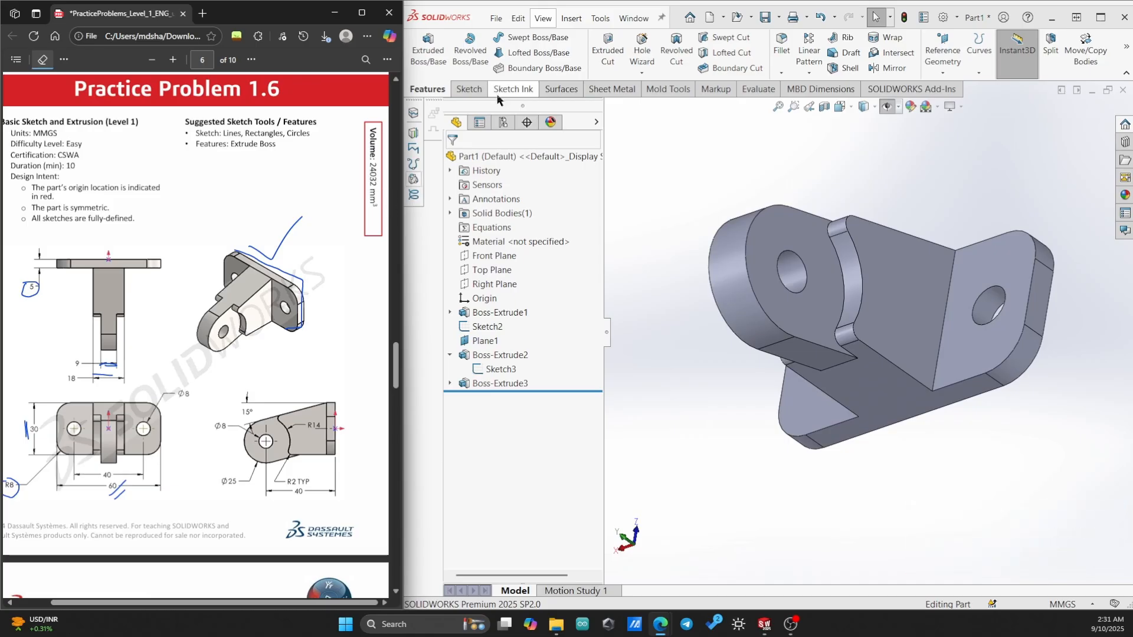
pyautogui.click(754, 90)
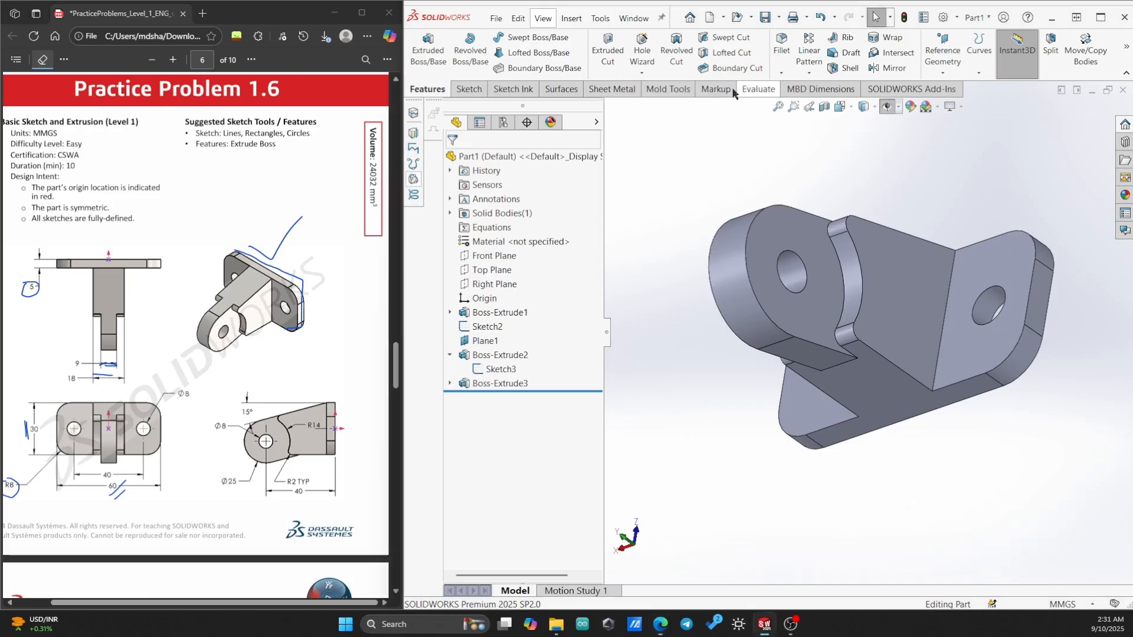
pyautogui.click(509, 48)
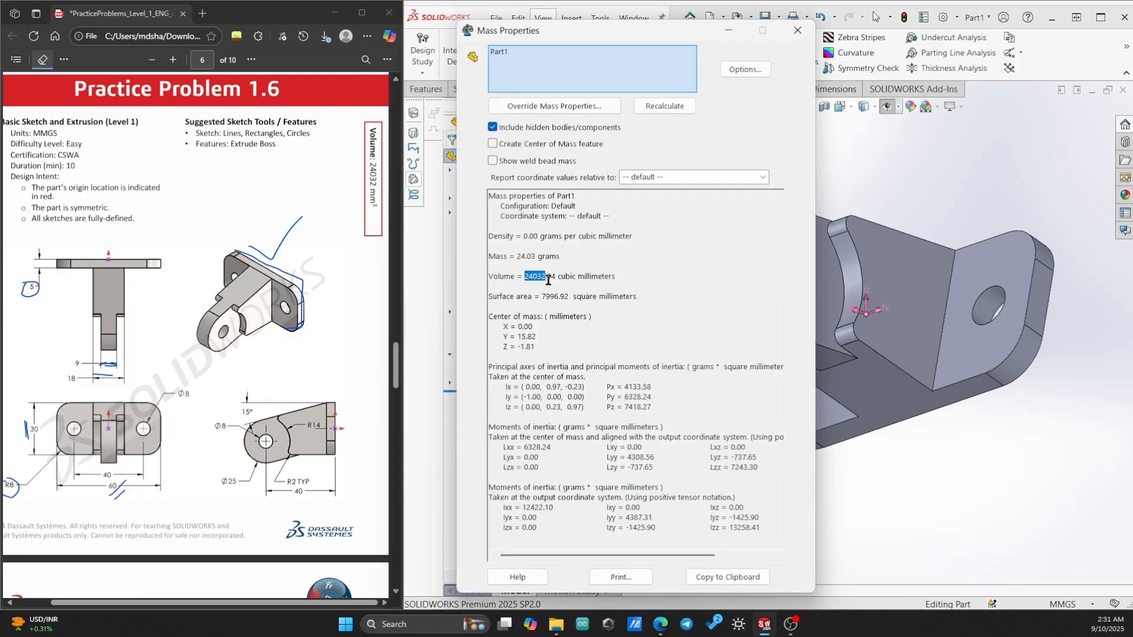
pyautogui.moveTo(554, 281); pyautogui.dragTo(607, 282)
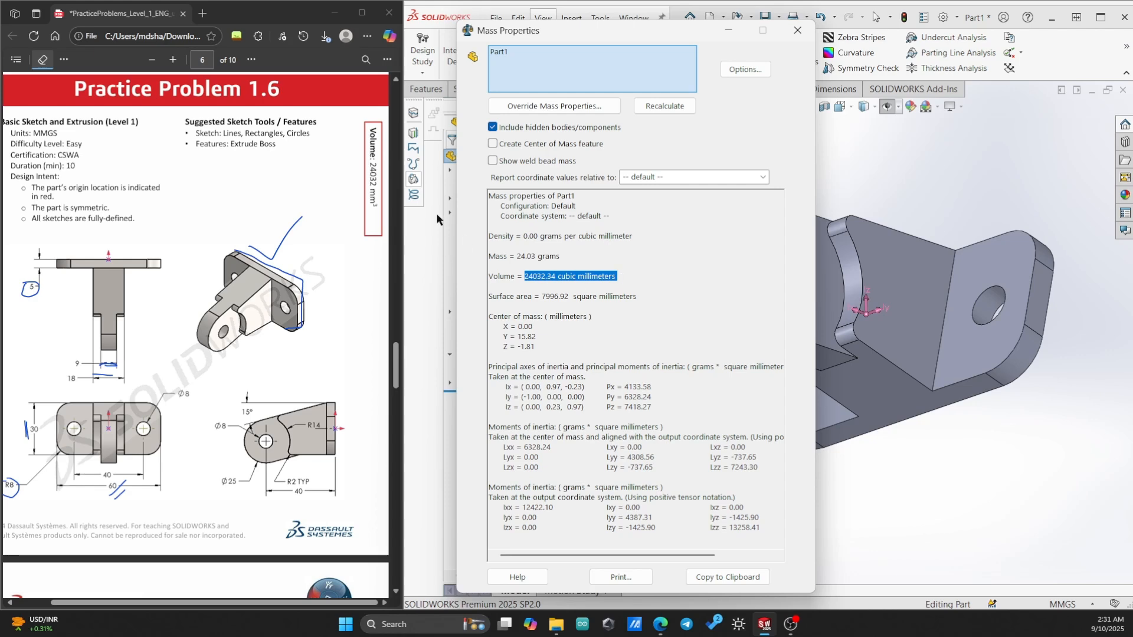
pyautogui.click(797, 30)
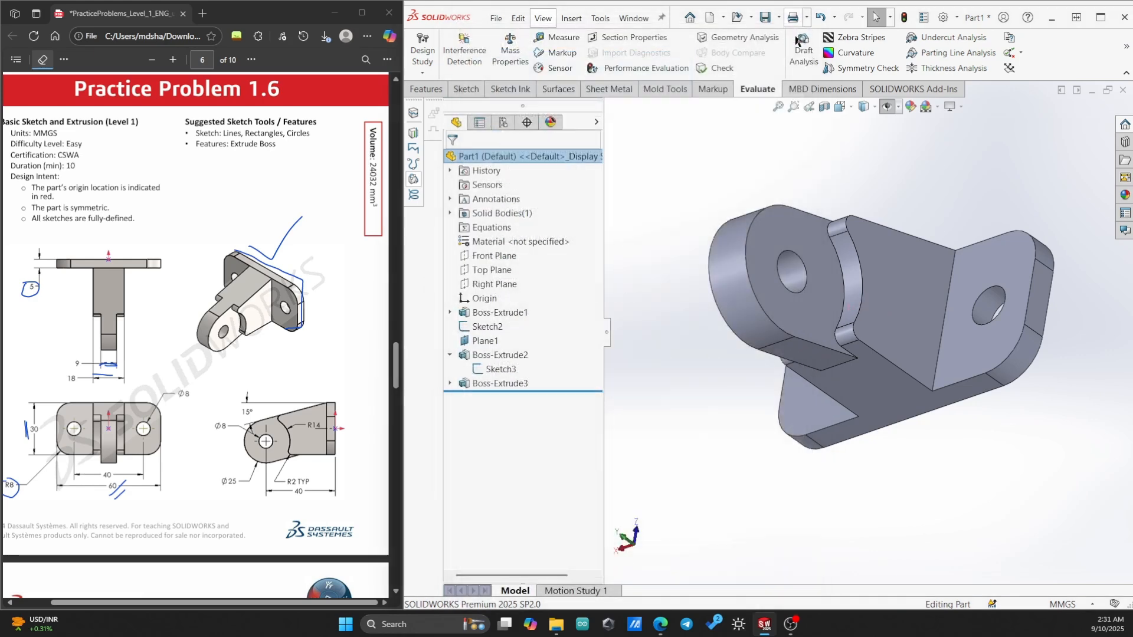
pyautogui.moveTo(636, 251); pyautogui.dragTo(730, 250, button='middle')
pyautogui.scroll(4, 768, 277)
pyautogui.moveTo(812, 329); pyautogui.dragTo(746, 332, button='middle')
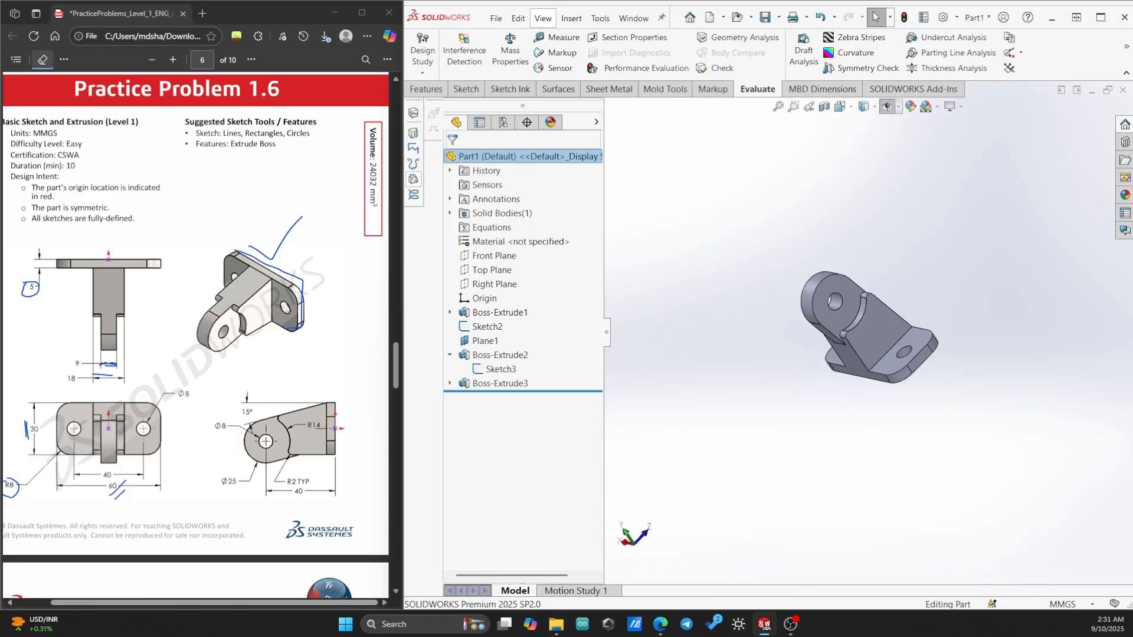